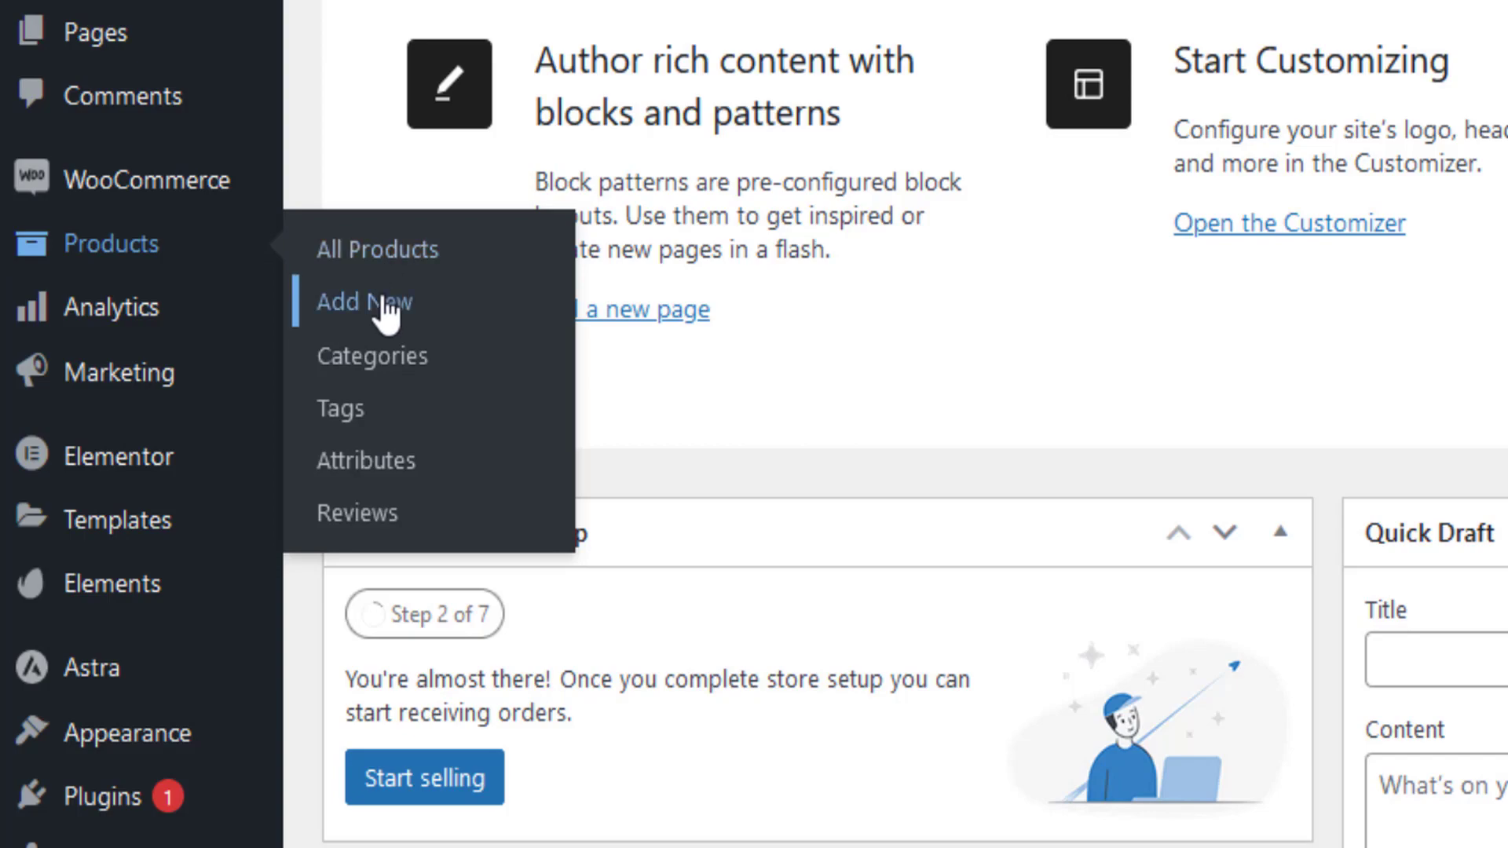
# Start a new product named "T-shirt" and paste the prepared T-shirt text as its product description.
pyautogui.click(385, 309)
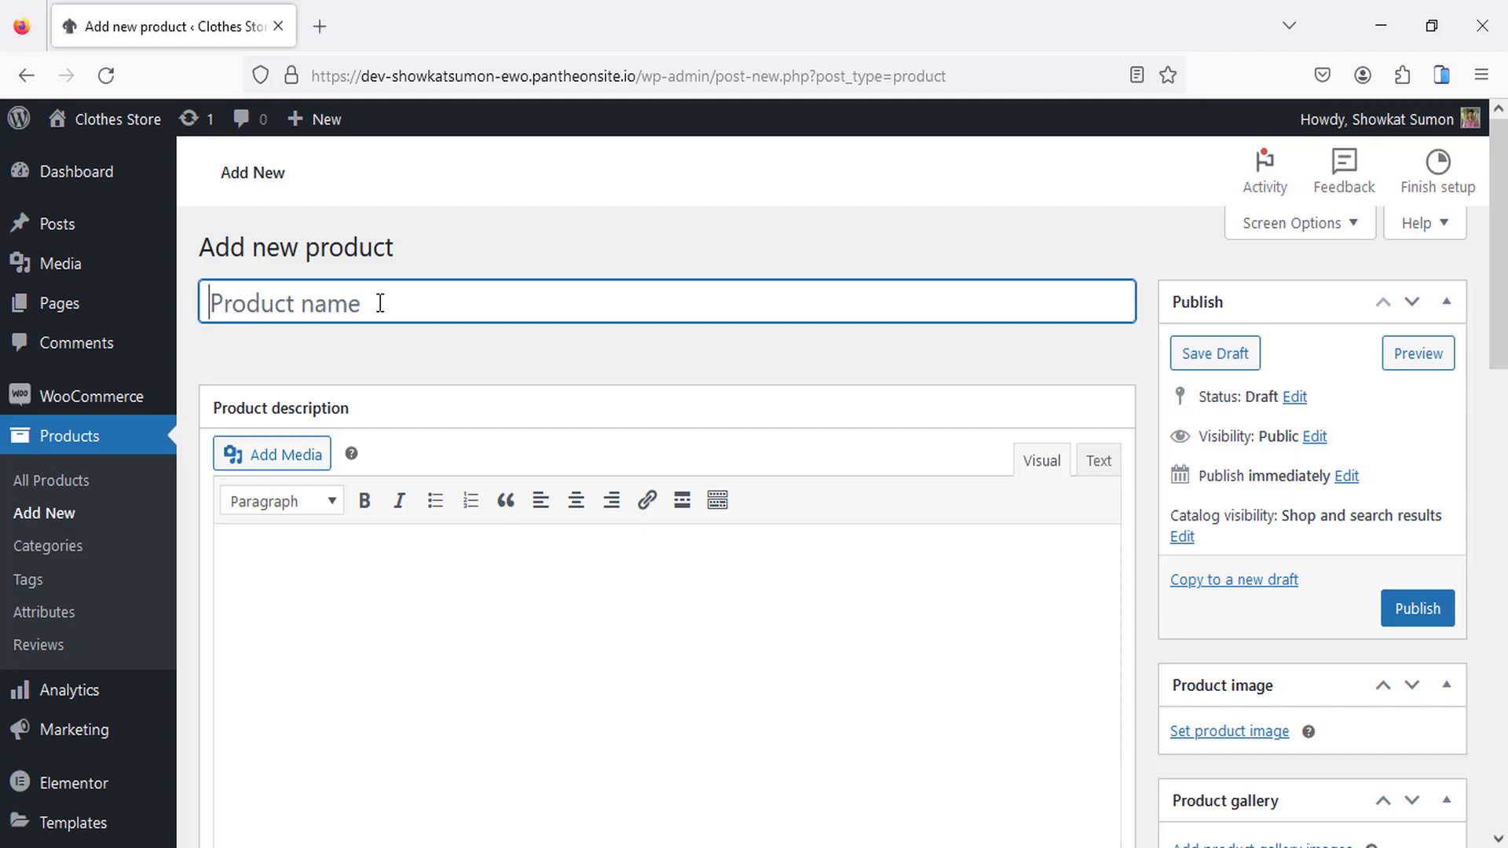
pyautogui.write('T-shirt')
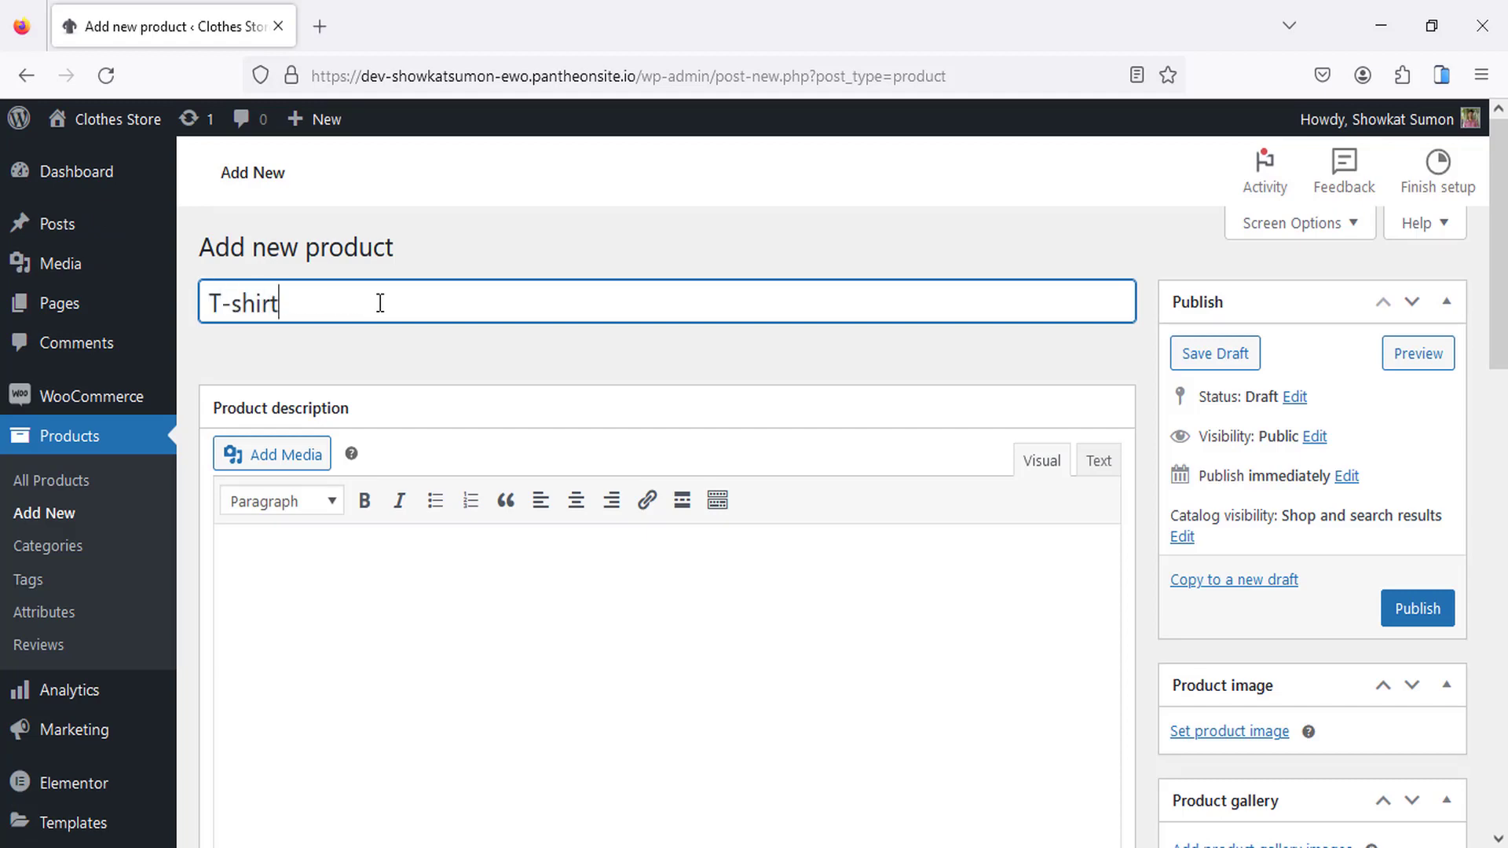
pyautogui.scroll(-3, 457, 427)
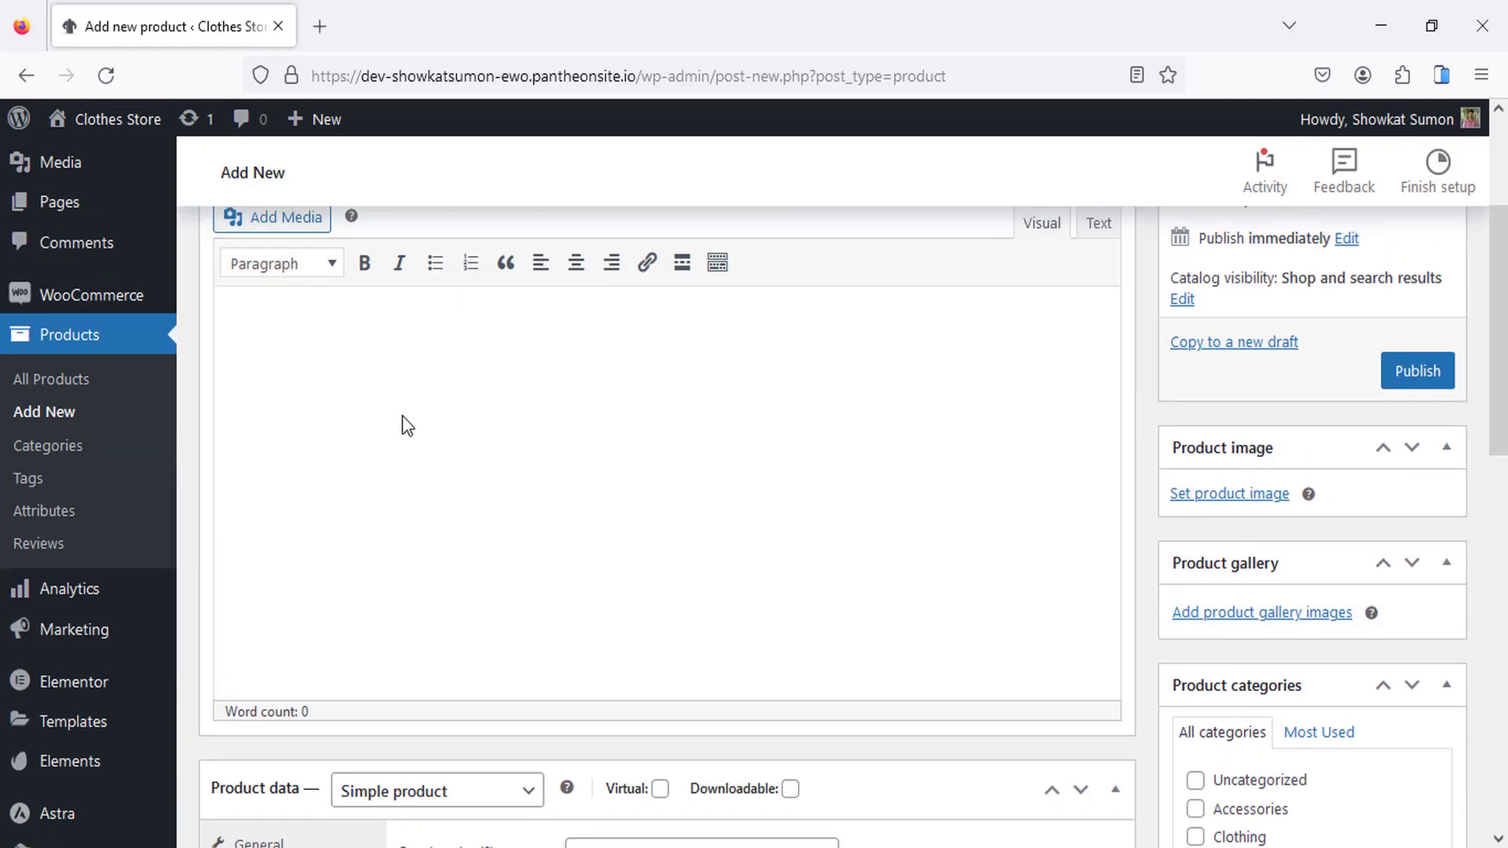
pyautogui.hotkey('ctrl', 'v')
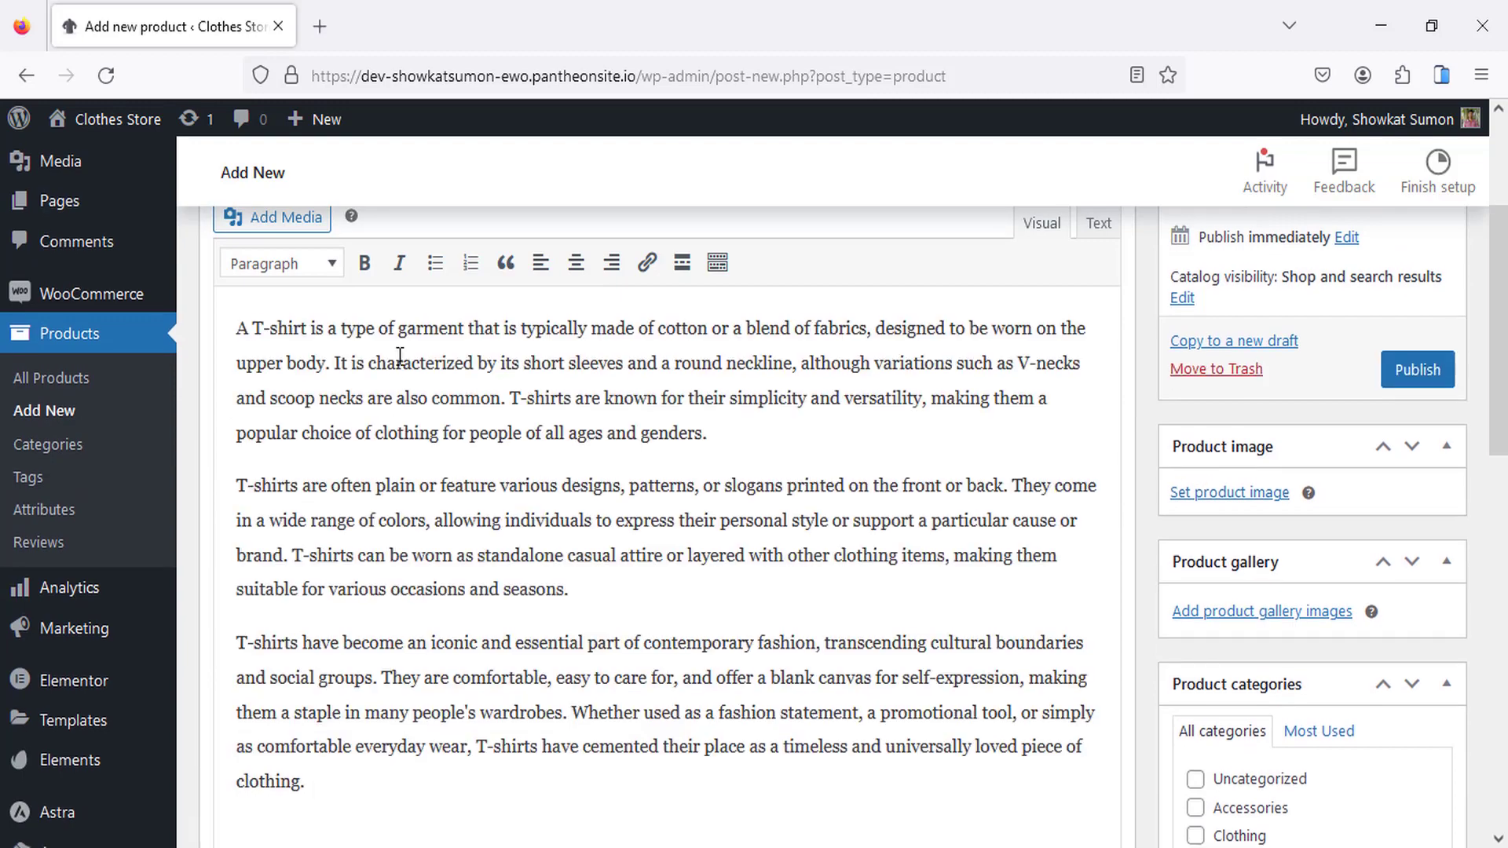
# Set the product type in the product data to Variable product.
pyautogui.scroll(-6, 543, 432)
pyautogui.scroll(-2, 543, 432)
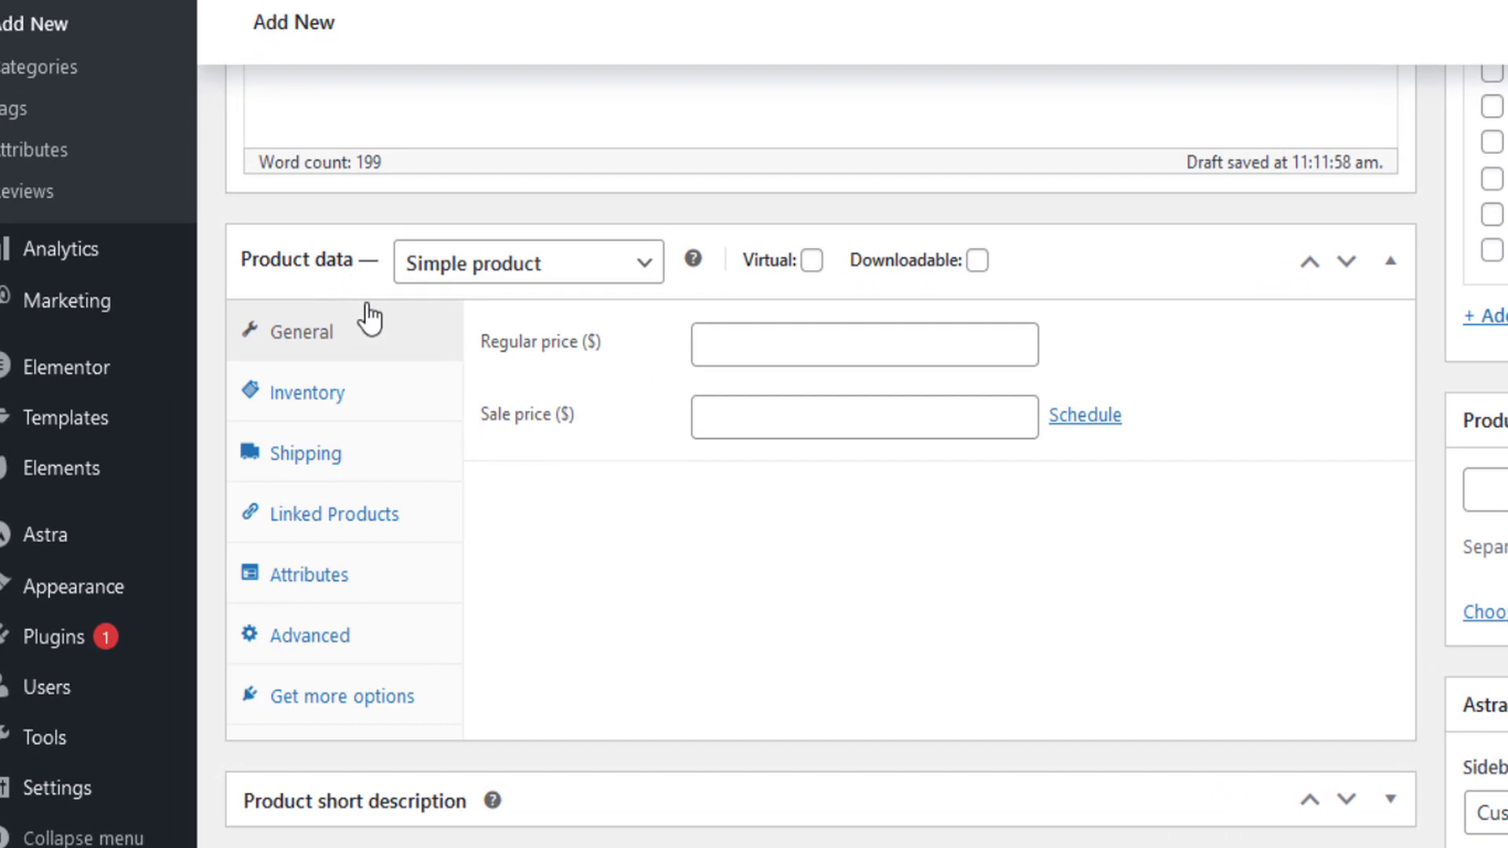
pyautogui.click(550, 284)
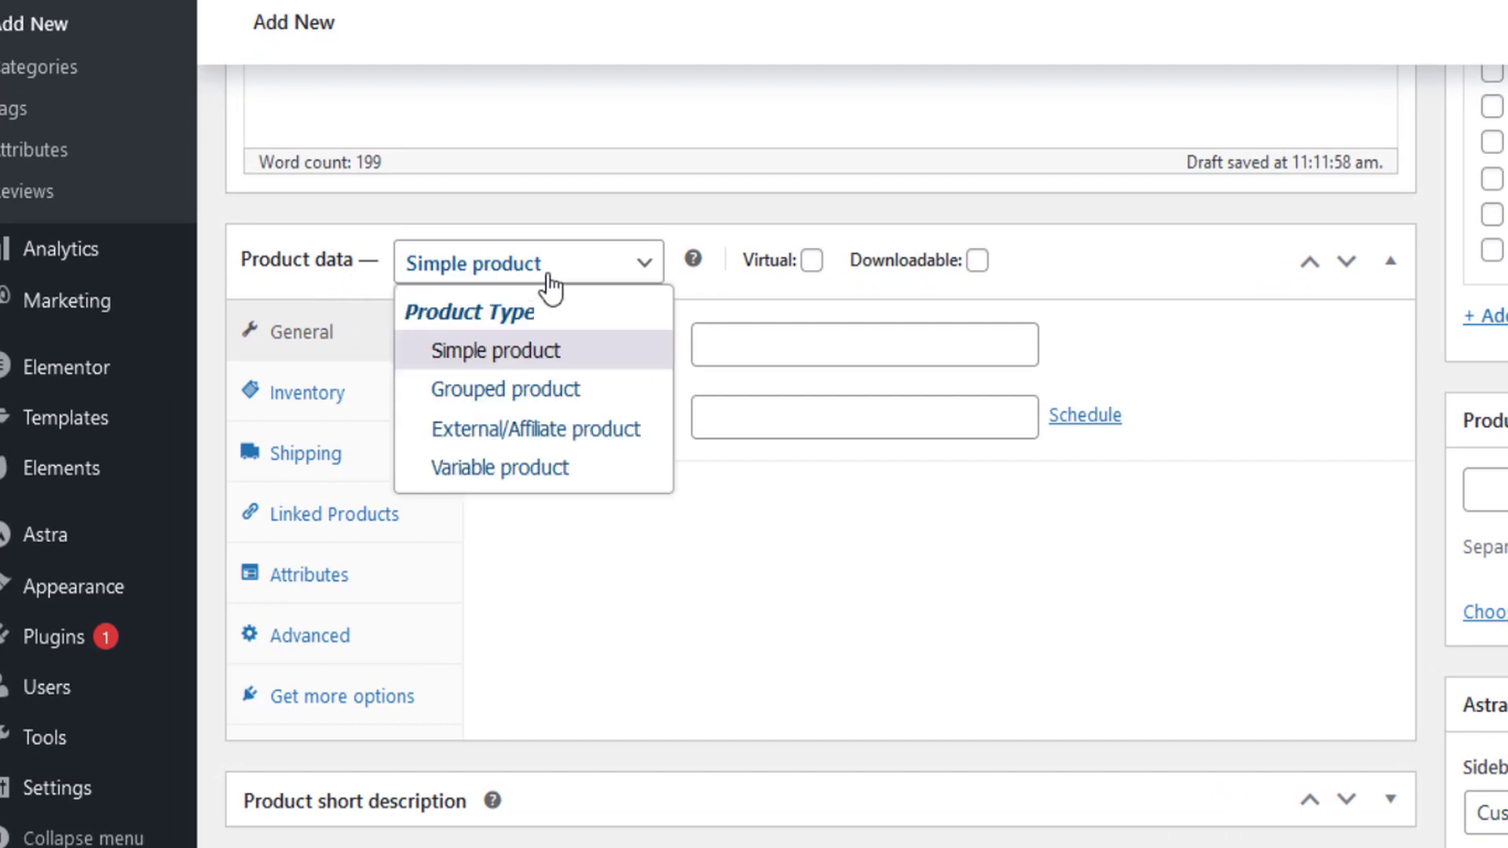
pyautogui.click(509, 468)
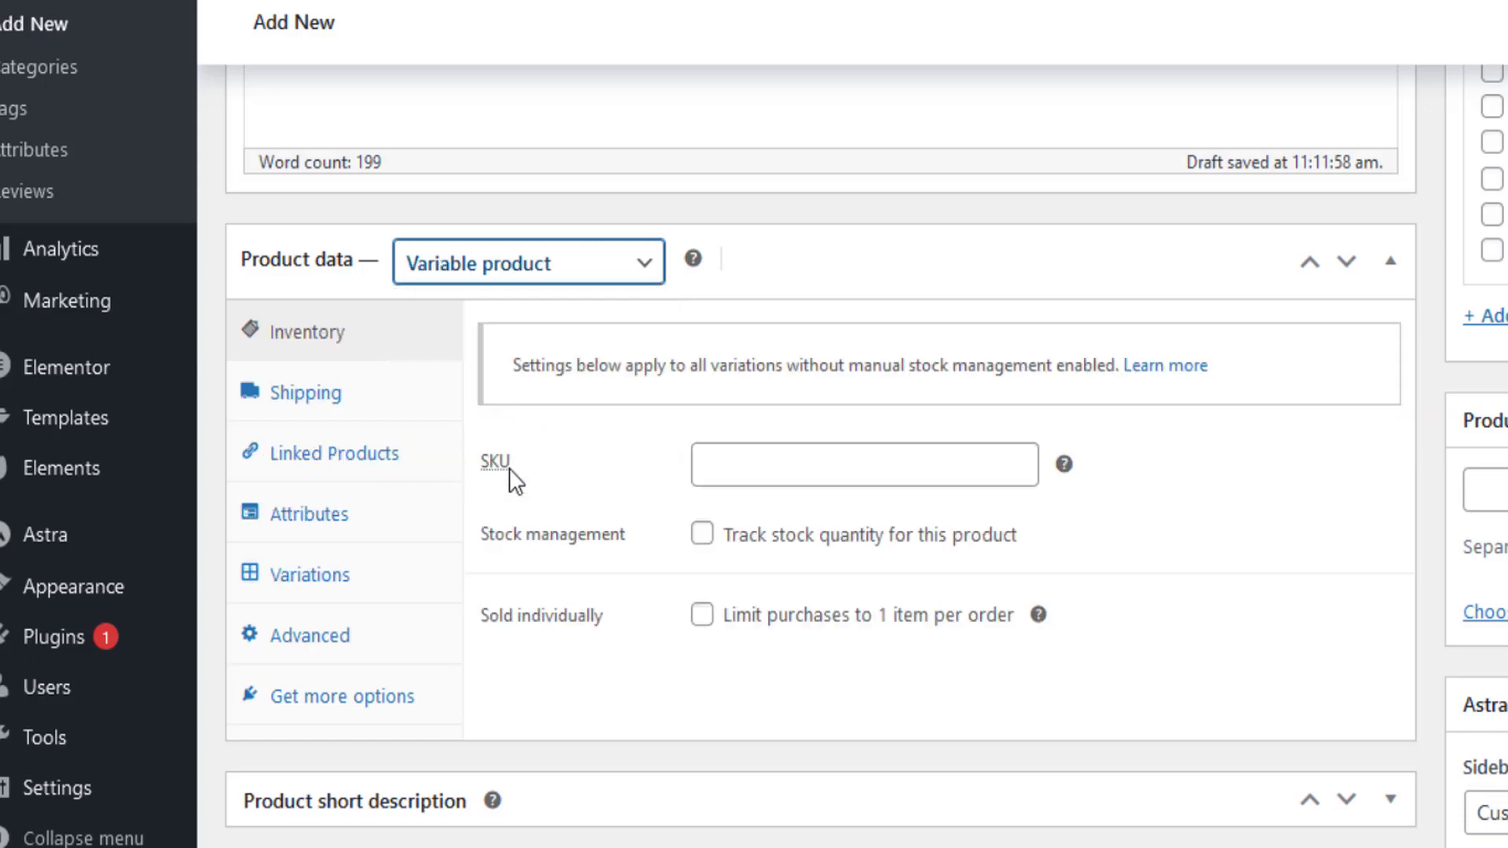
# Enter "T-shirt01" as the product's SKU in the inventory settings.
pyautogui.scroll(-2, 514, 444)
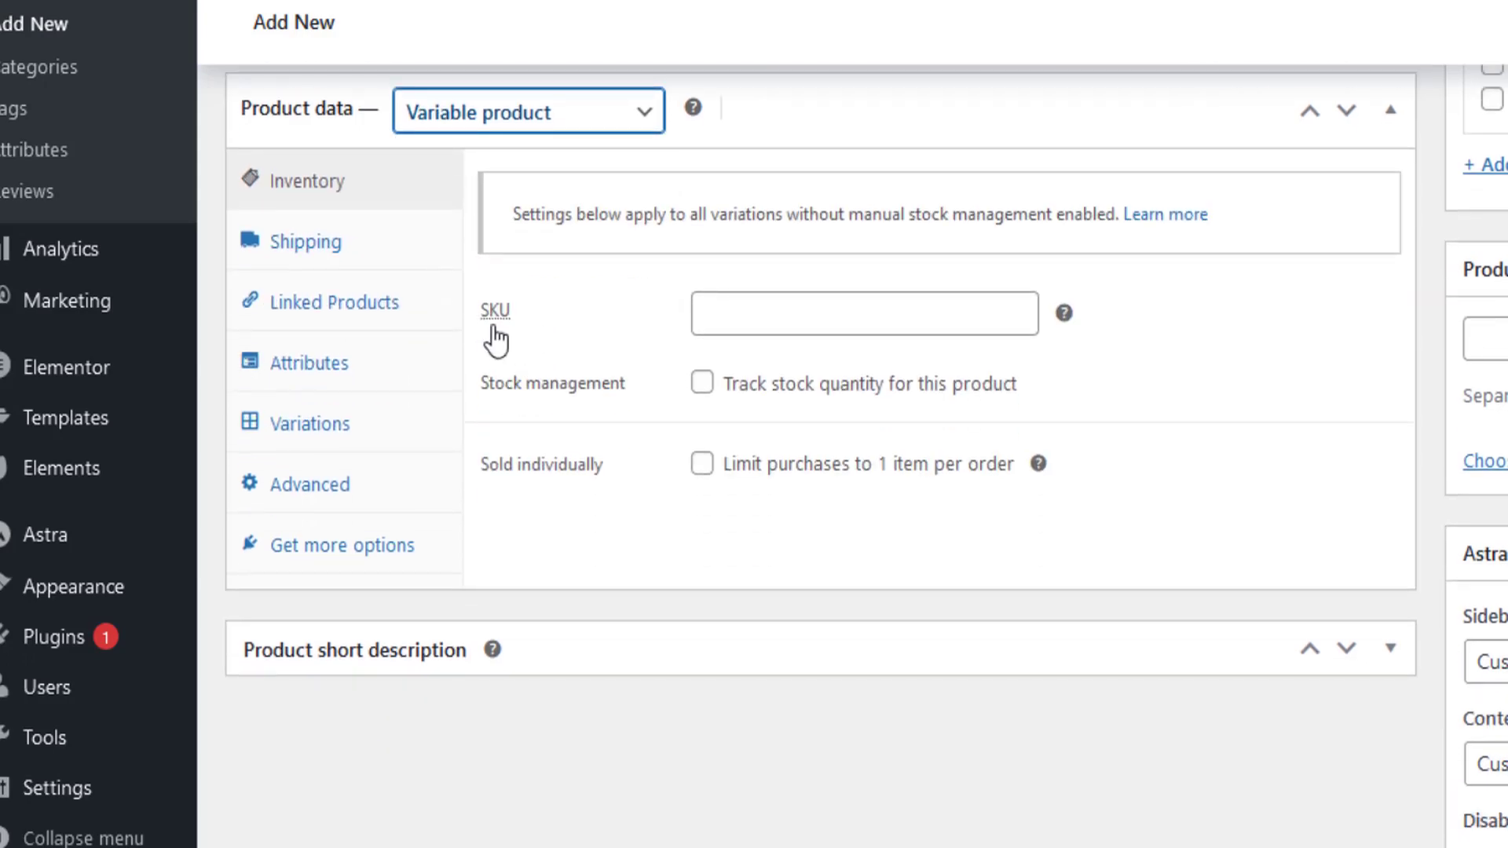
pyautogui.click(772, 316)
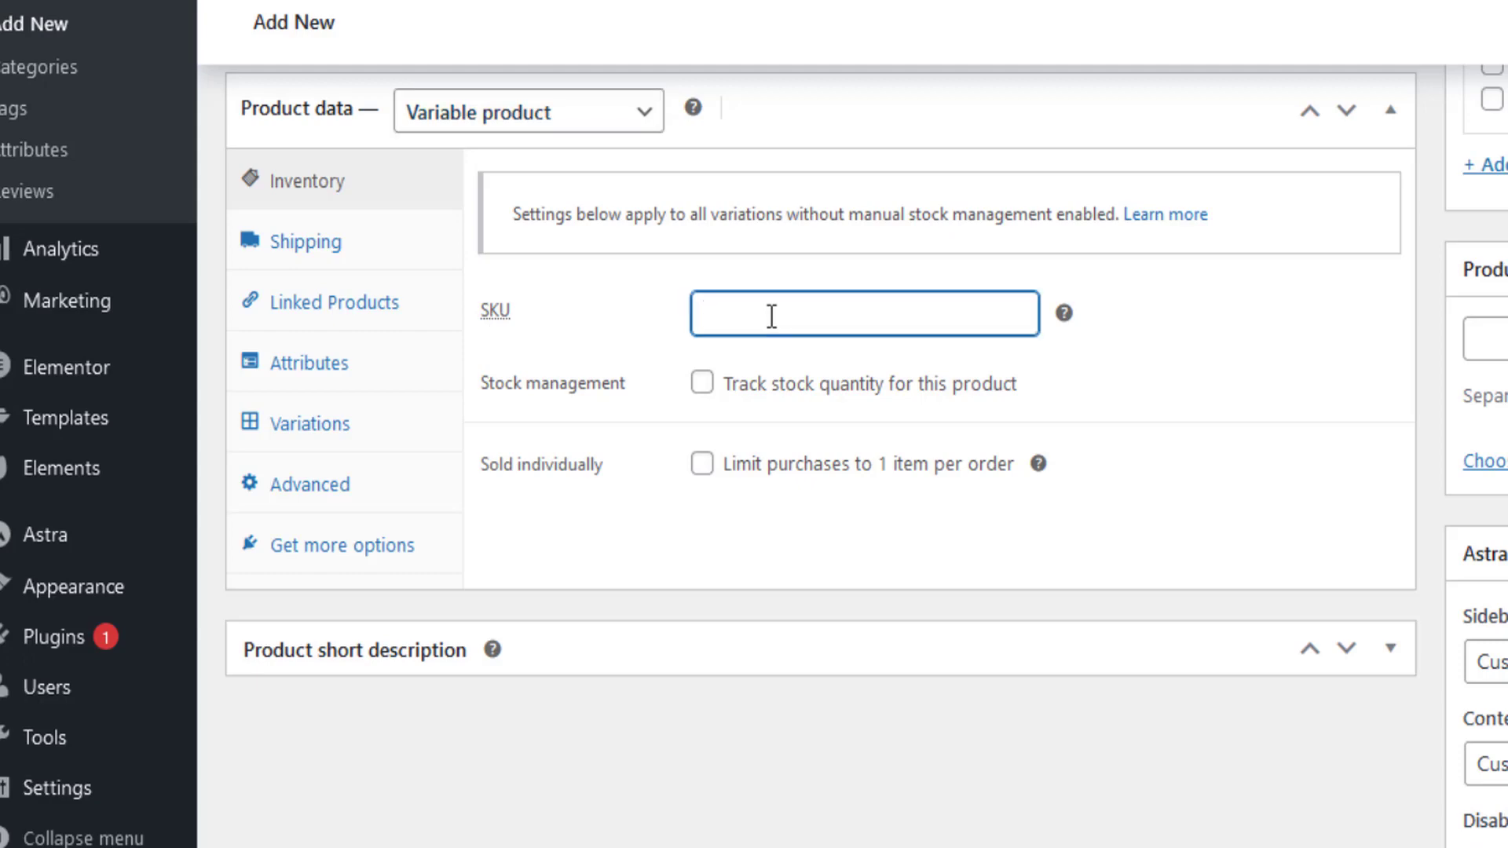
pyautogui.write('T-shirt01')
# Add a custom product attribute named "Color" with the values "Red | Black | White" and save it.
pyautogui.click(322, 387)
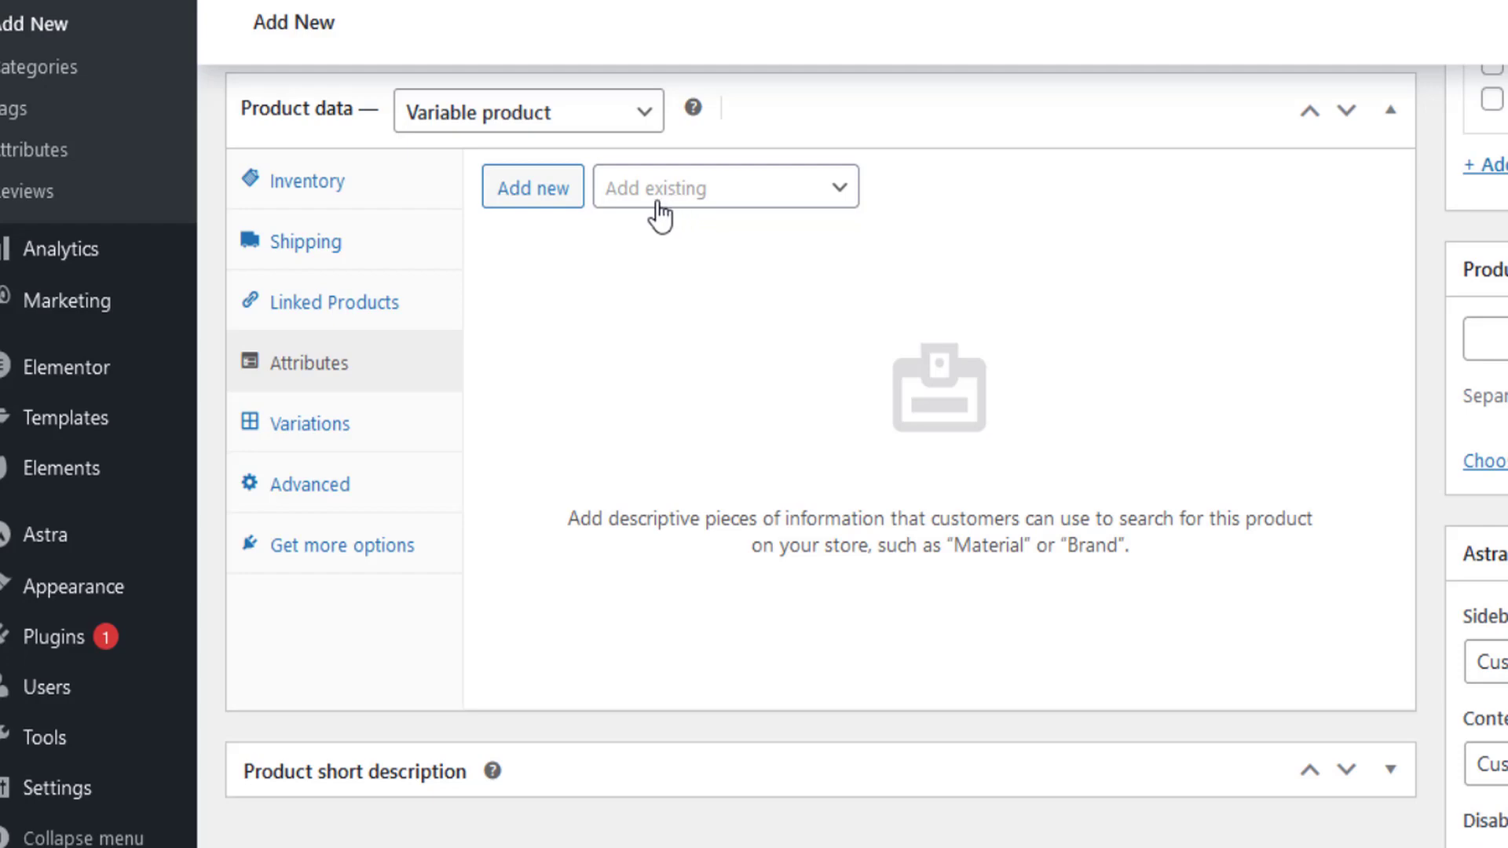
pyautogui.click(540, 196)
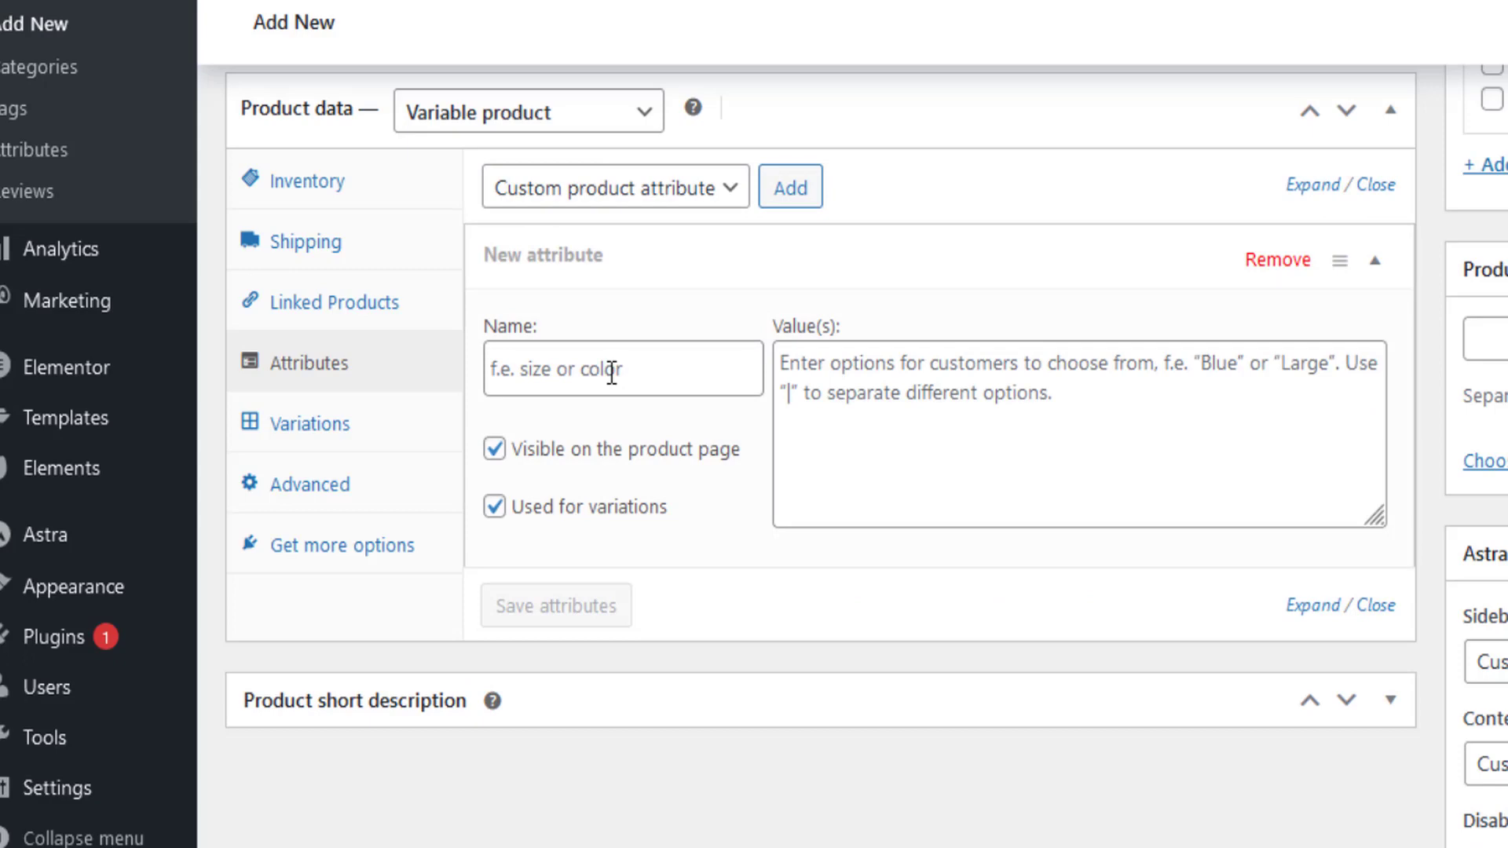
pyautogui.click(591, 372)
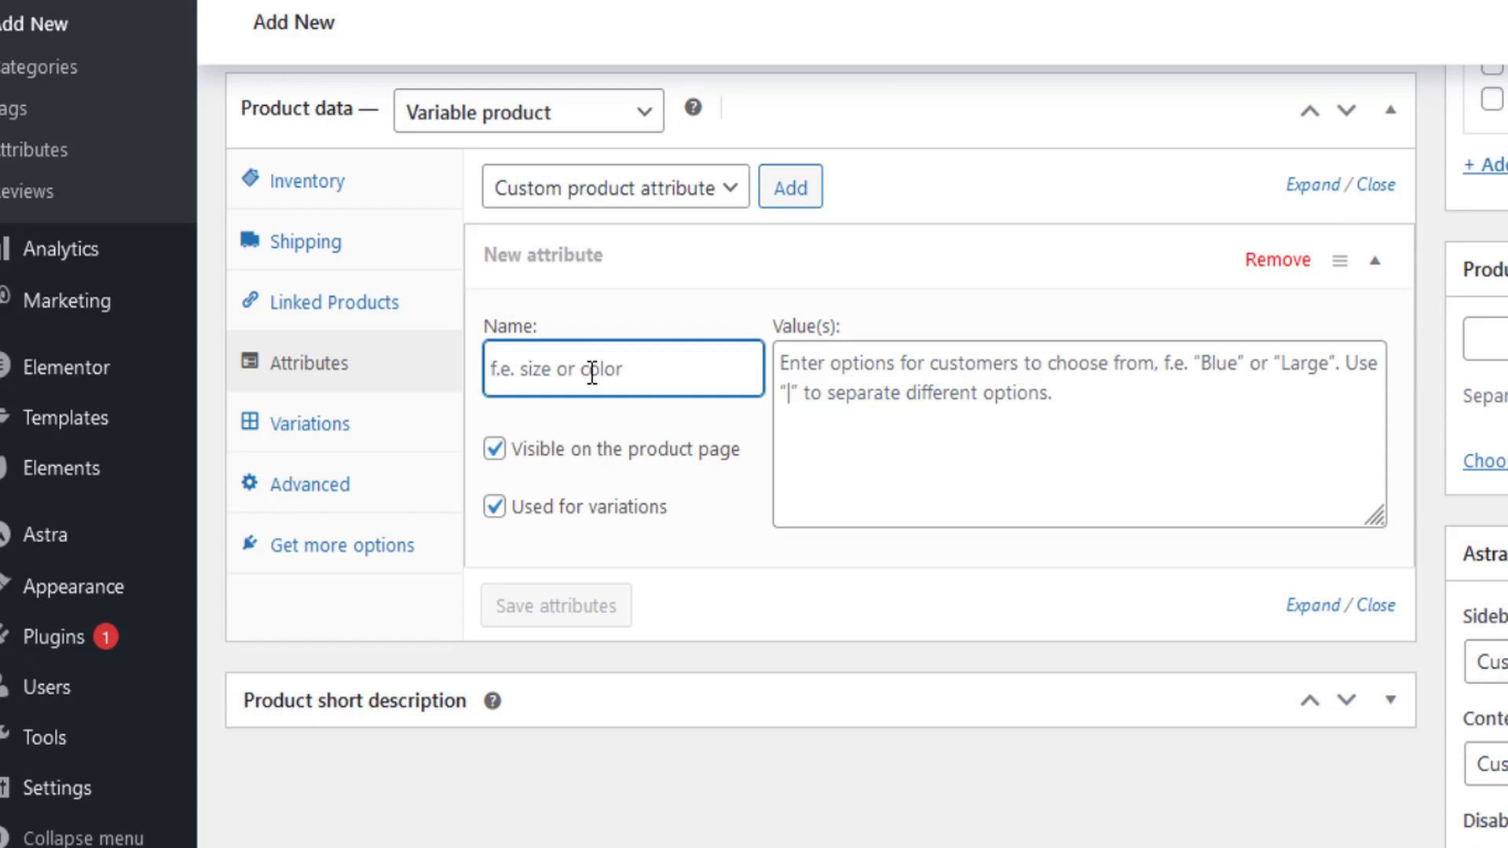
pyautogui.write('Color')
pyautogui.click(866, 369)
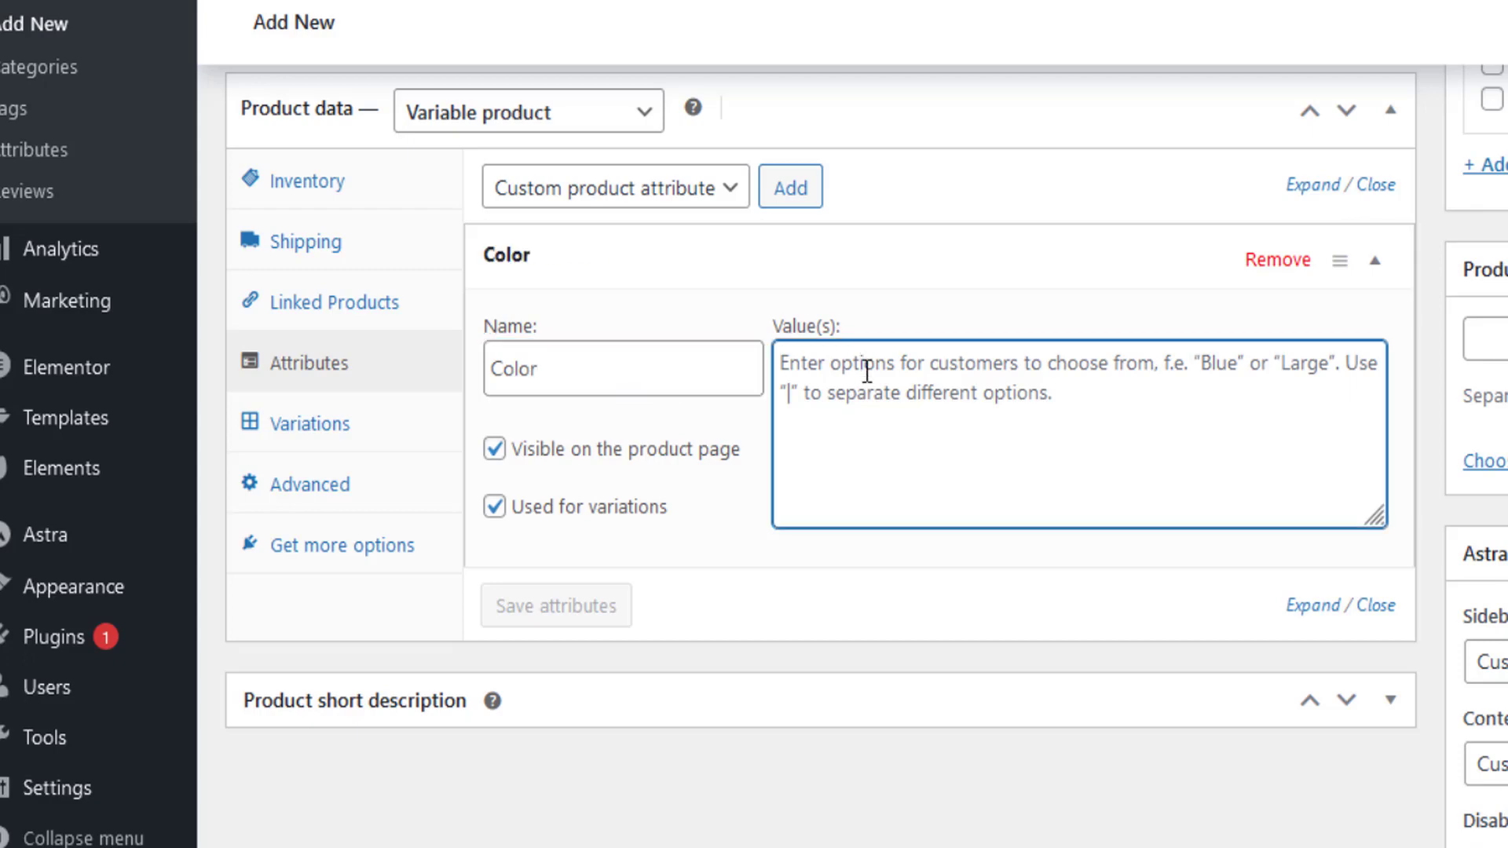
pyautogui.write('Red ')
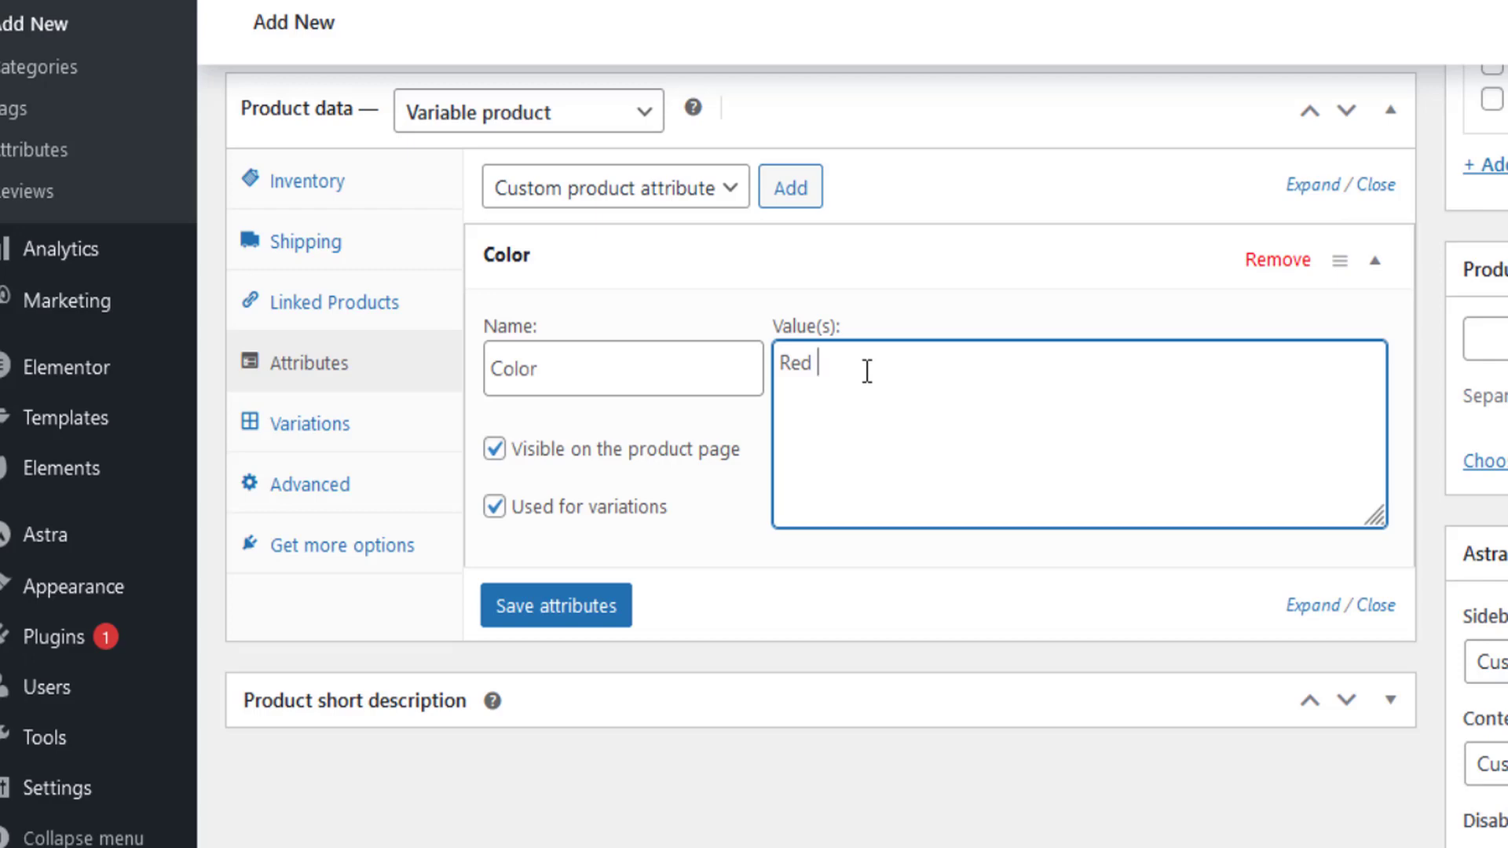
pyautogui.write('|')
pyautogui.write('Black | White')
pyautogui.click(571, 628)
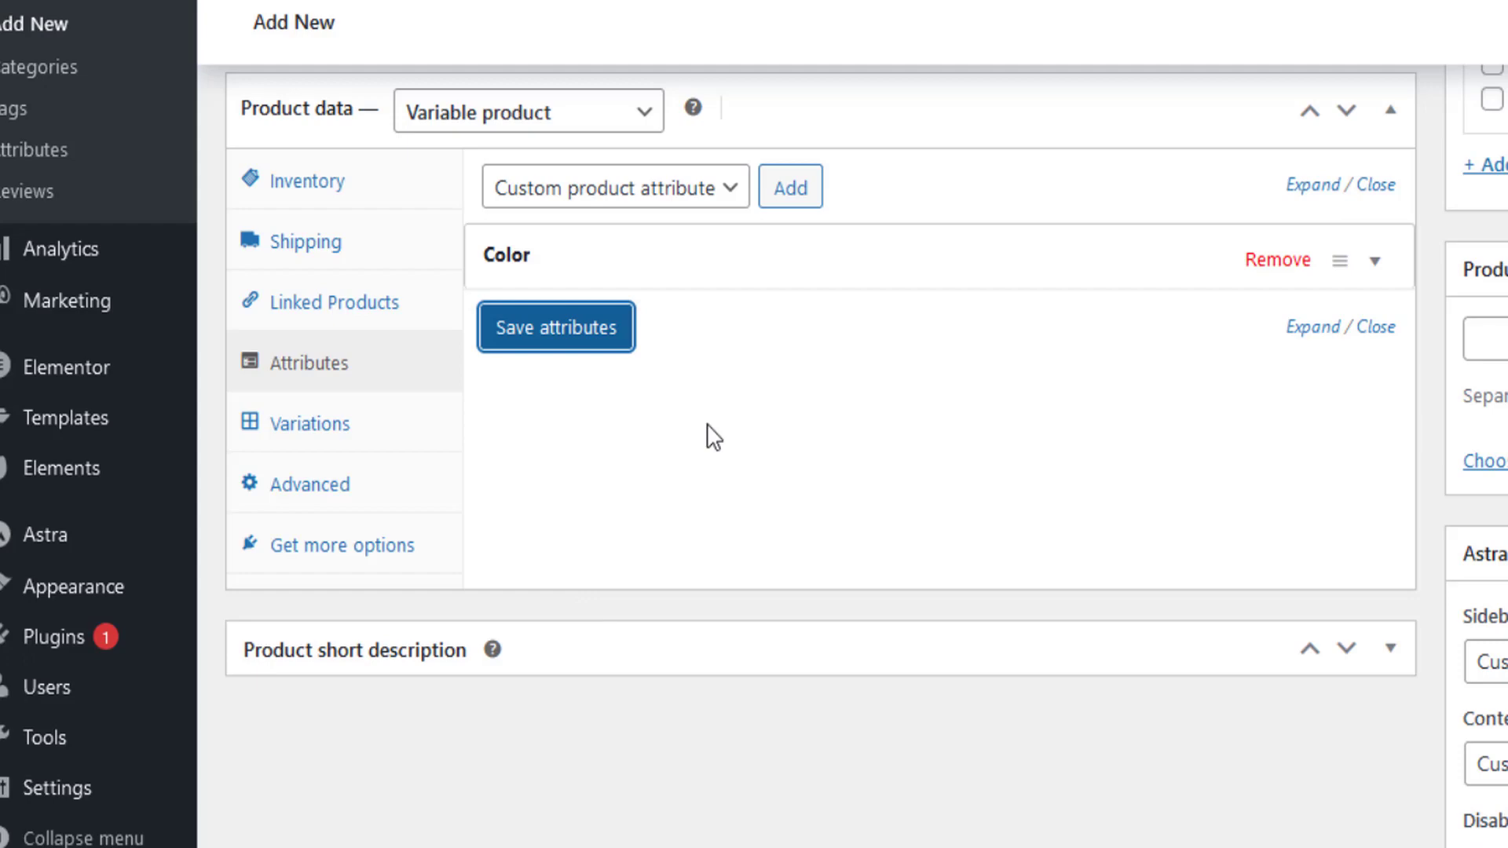
# Add a second custom attribute named "Size" with the values "L | M | XL" and save it.
pyautogui.click(791, 190)
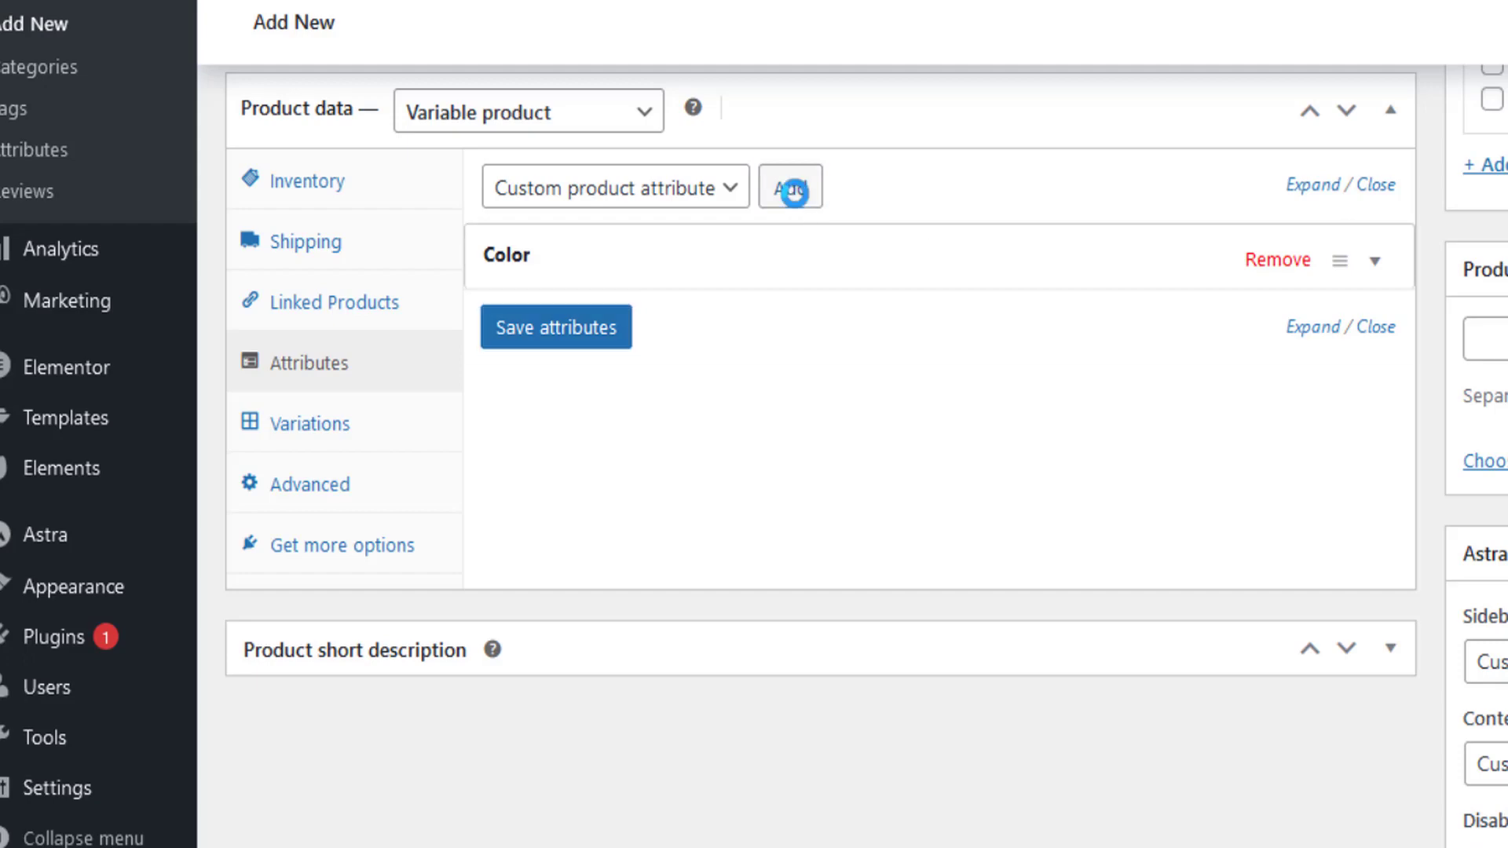
pyautogui.click(619, 444)
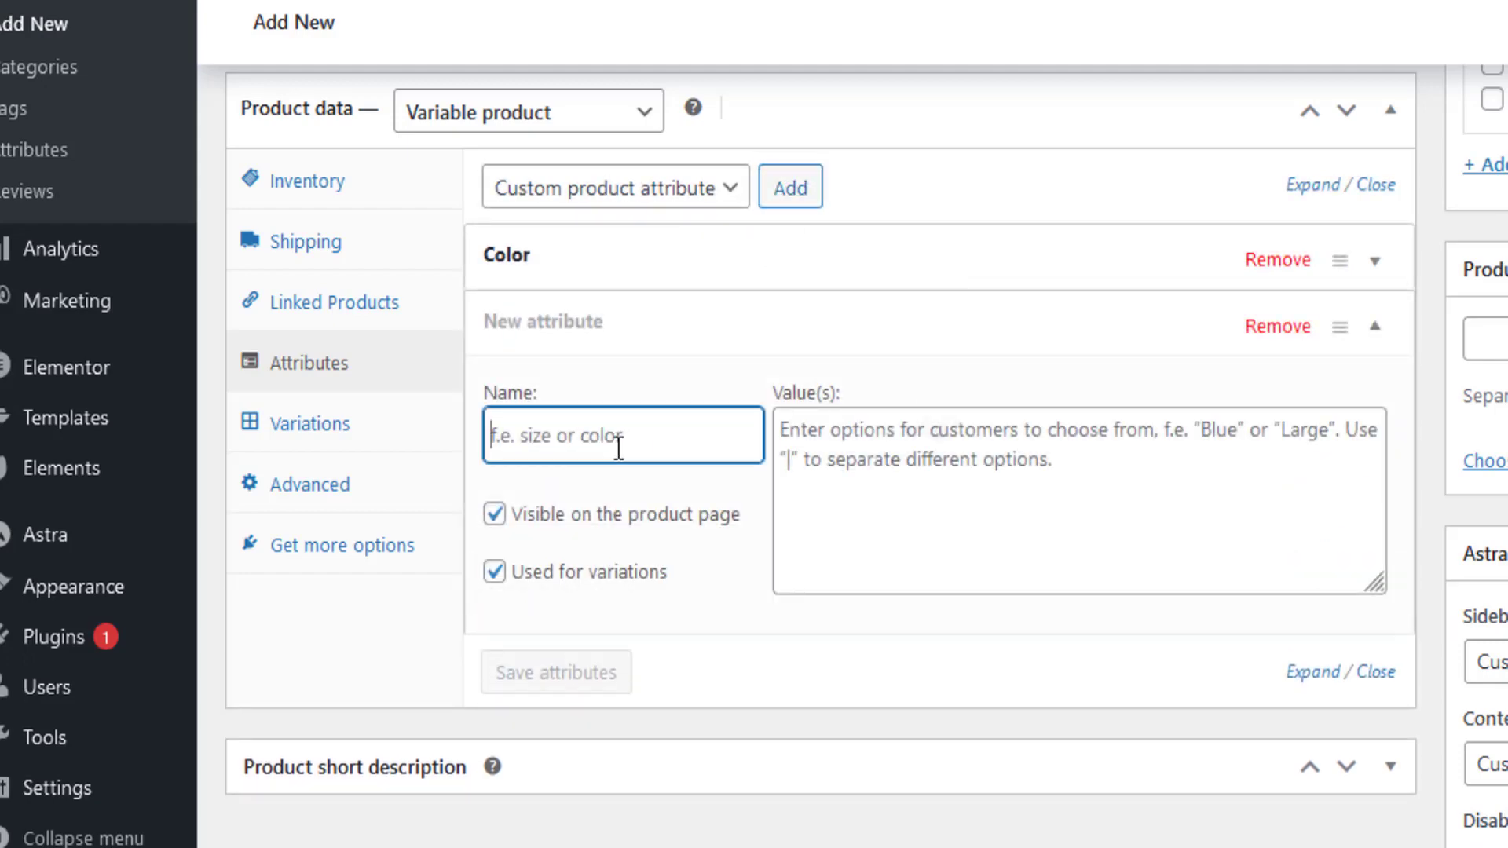
pyautogui.write('Size')
pyautogui.click(919, 436)
pyautogui.write('L')
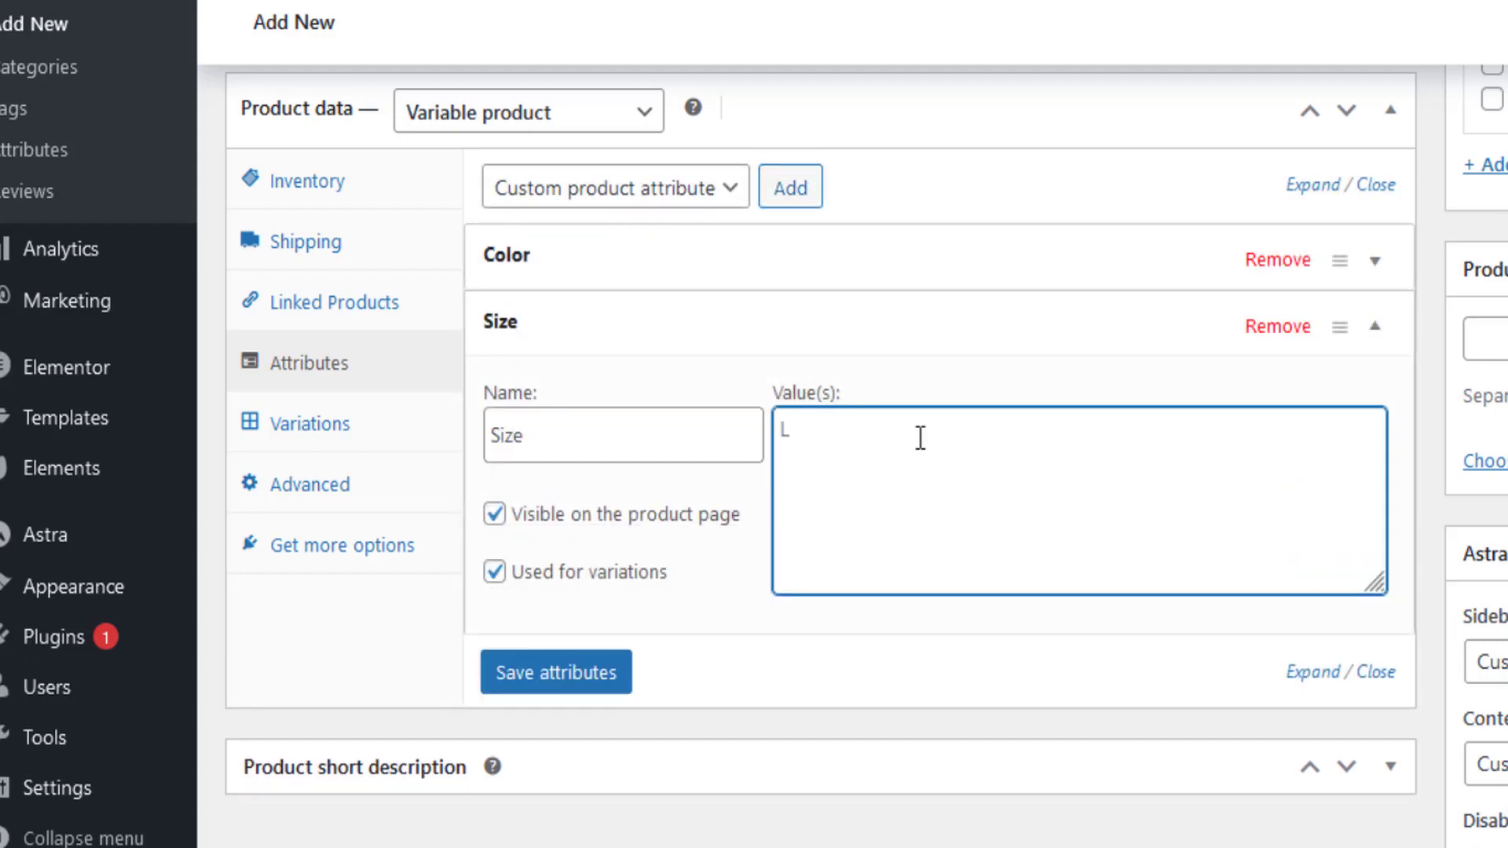
pyautogui.write(' | M | XL')
pyautogui.click(559, 683)
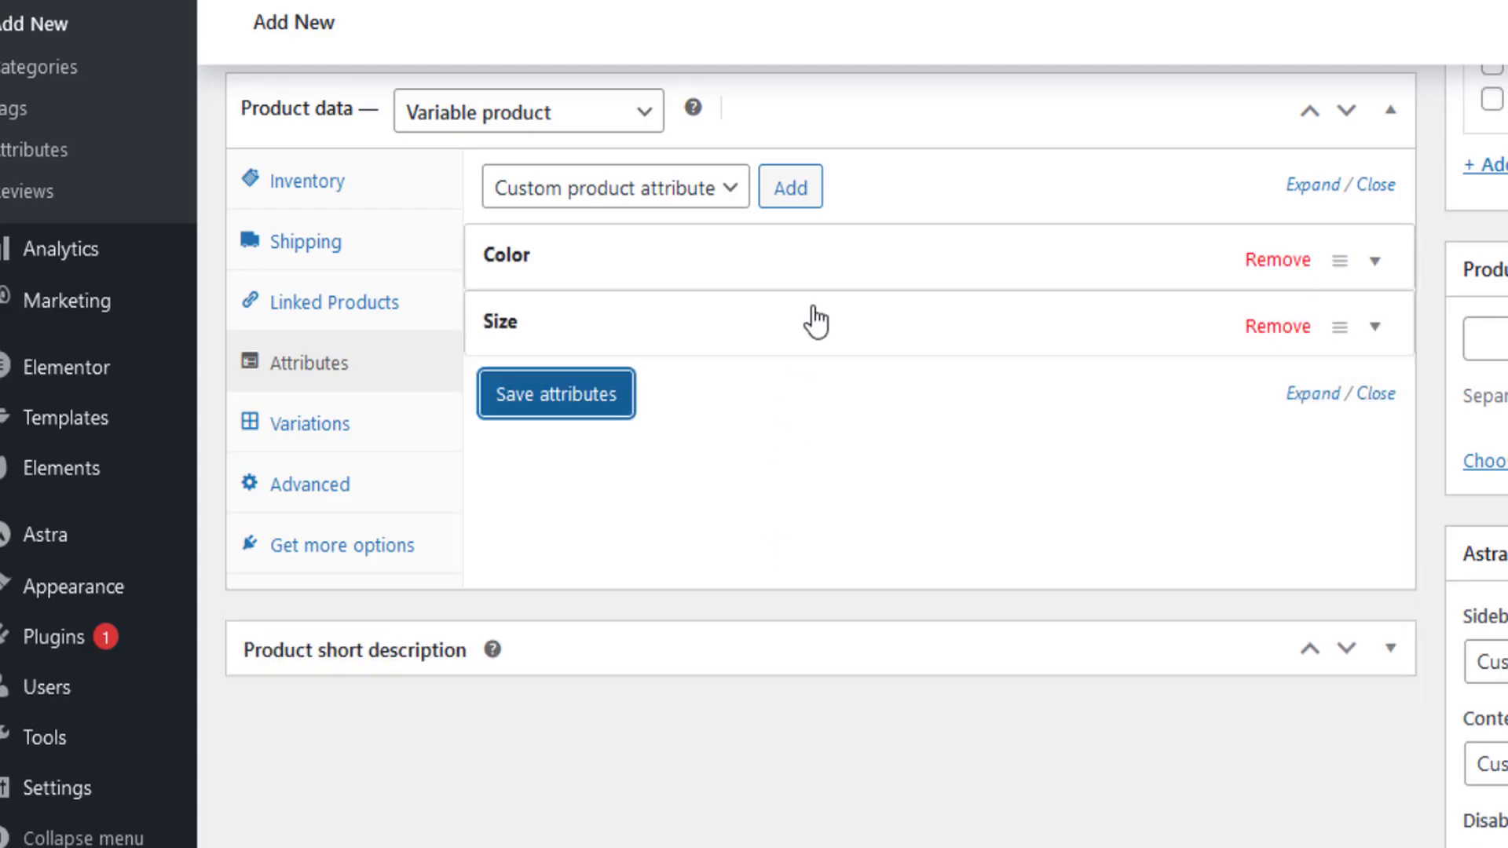
# Generate the product variations for every combination of the Color and Size attributes.
pyautogui.click(330, 446)
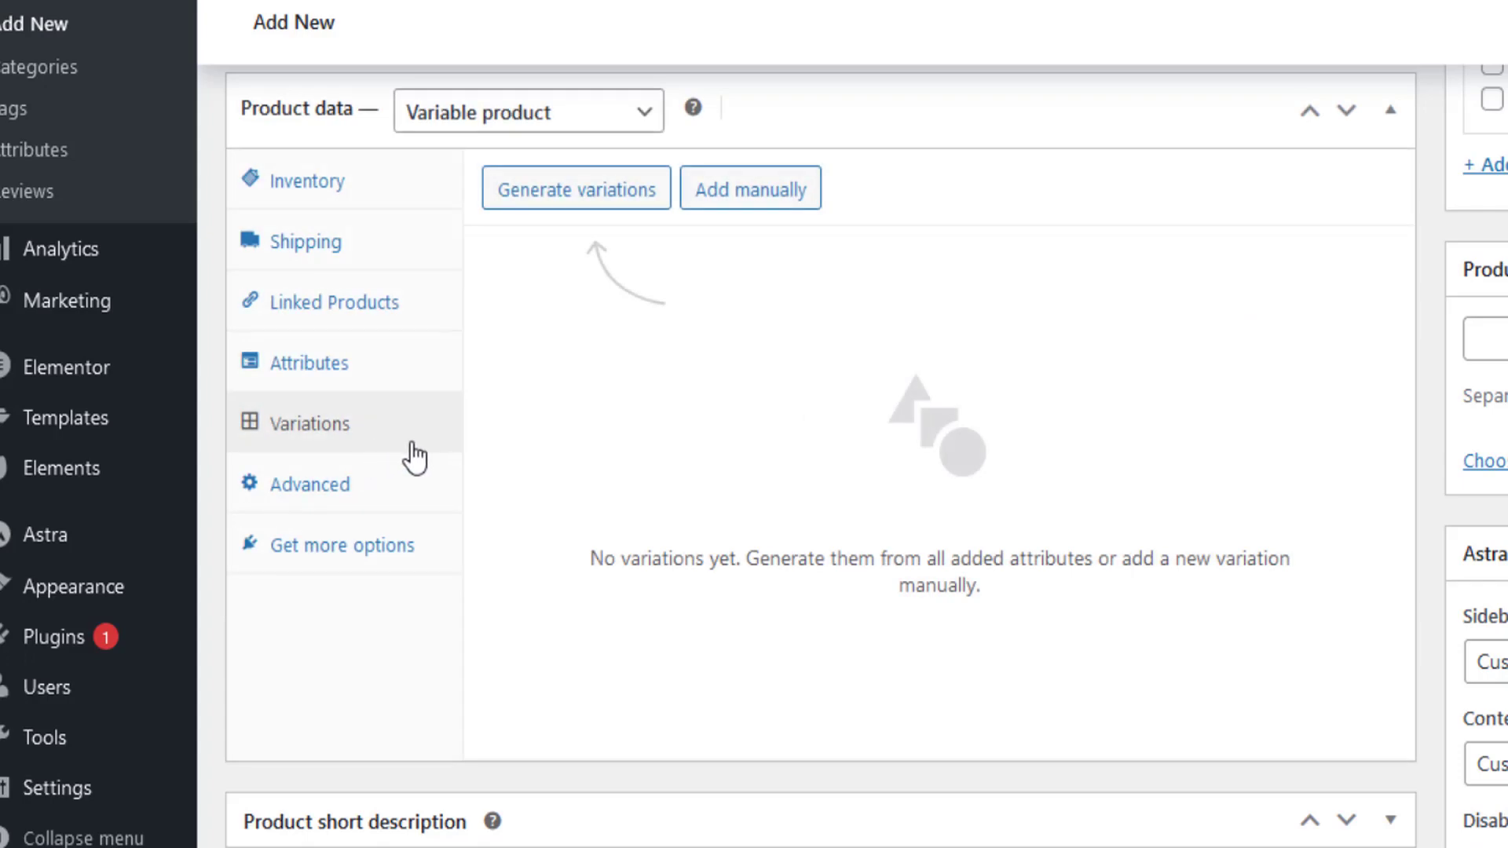
pyautogui.click(590, 202)
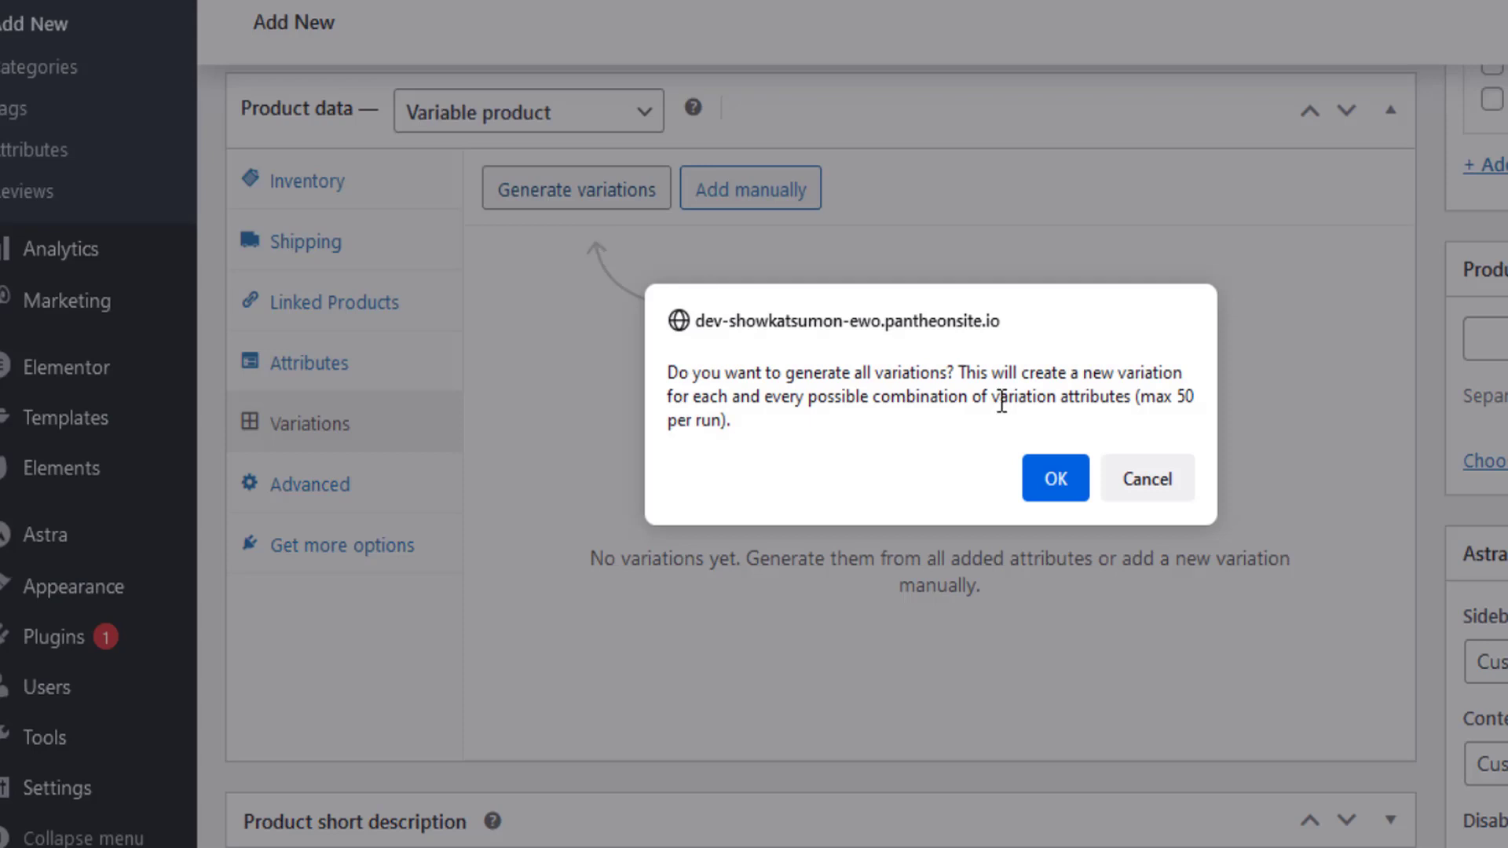
pyautogui.click(1054, 480)
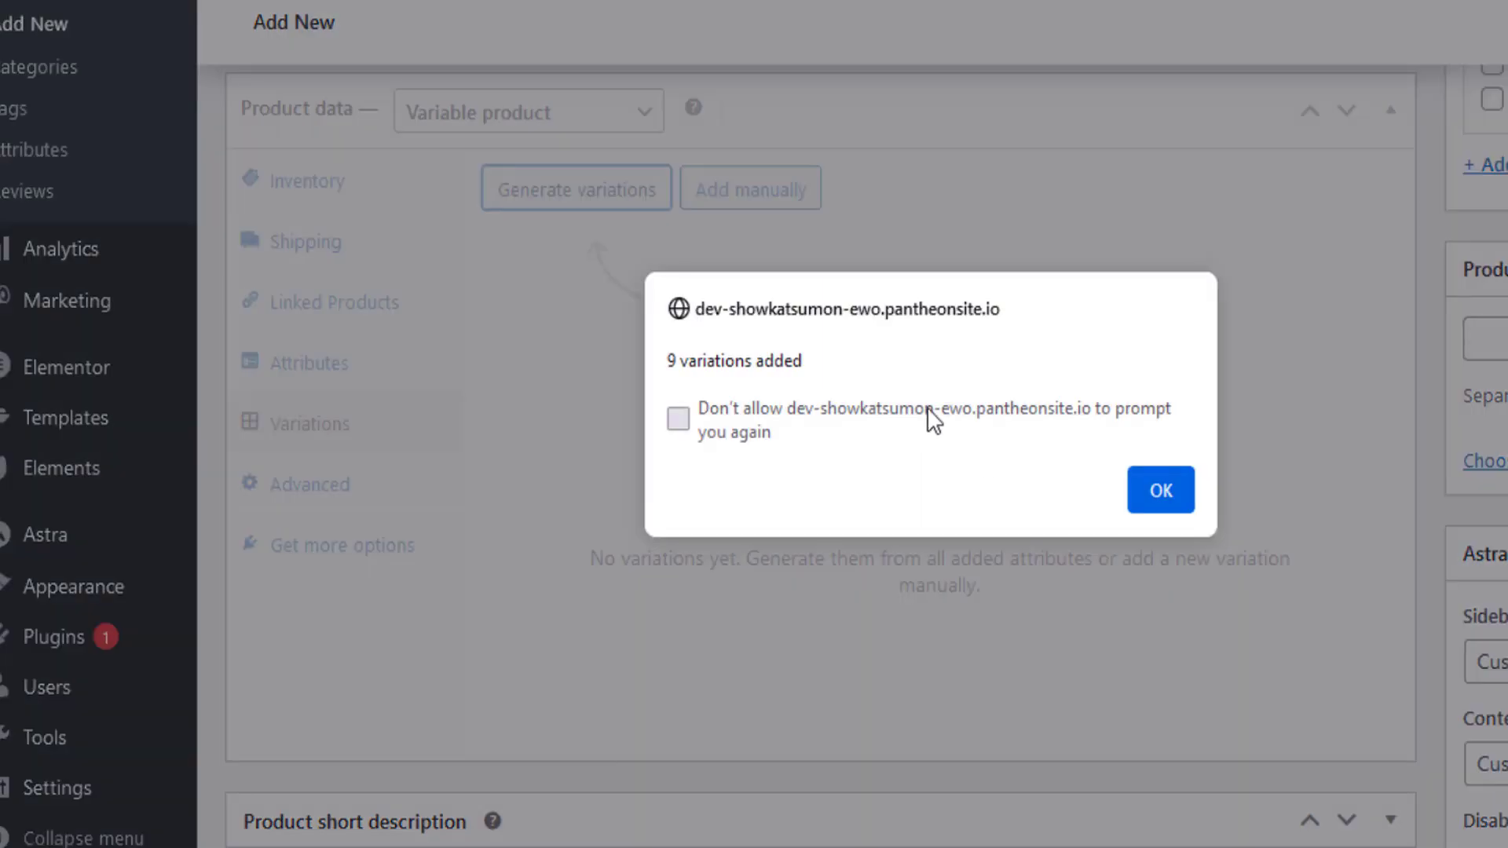
pyautogui.click(850, 423)
pyautogui.click(1161, 490)
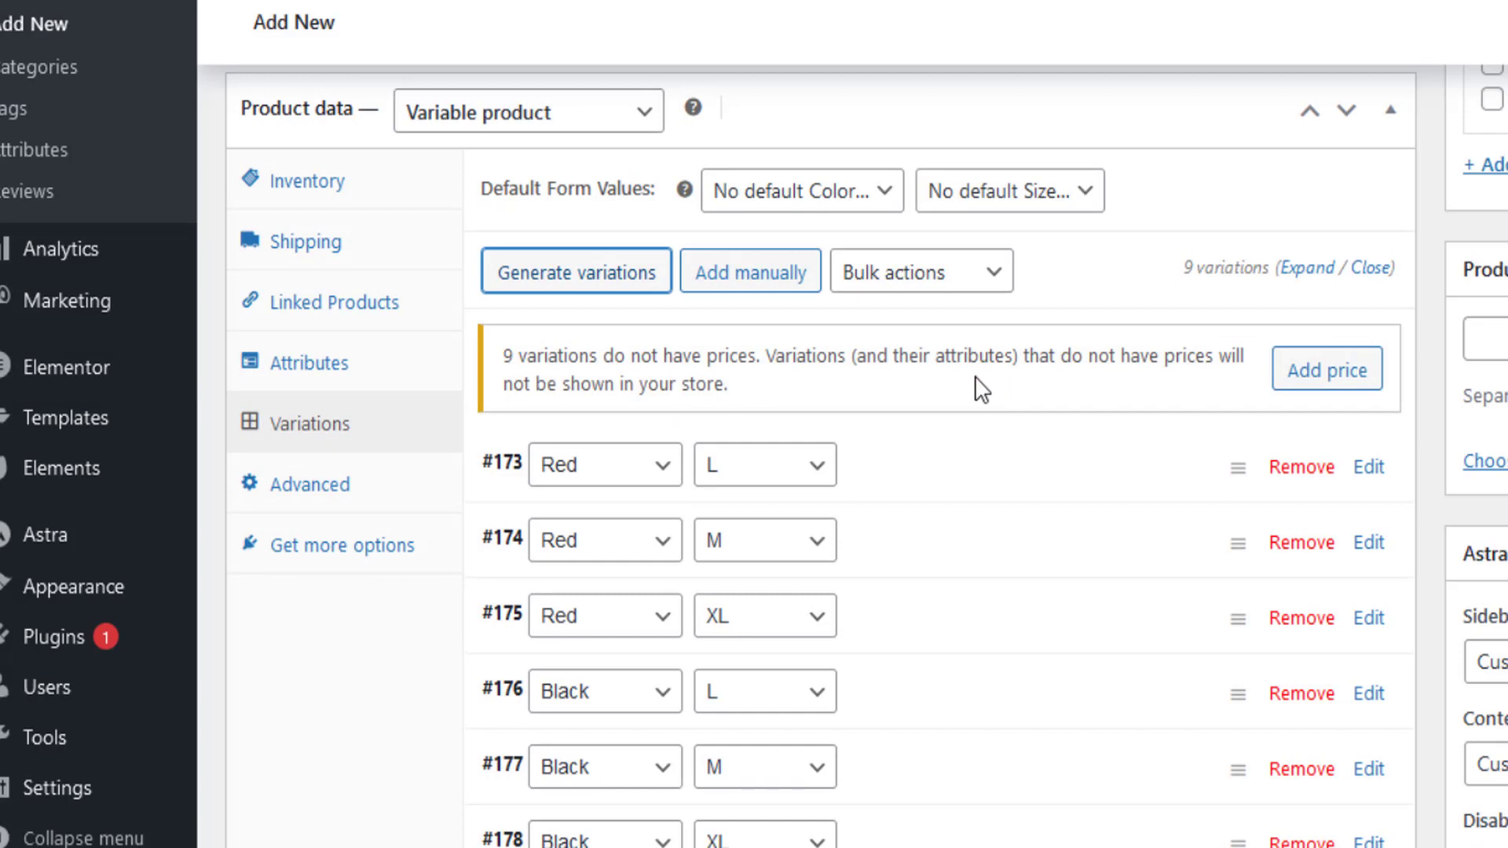
# Upload black.png, red.png, white.png and Untitled design.png, and set the red T-shirt picture as the Red L variation's image.
pyautogui.scroll(-2, 981, 389)
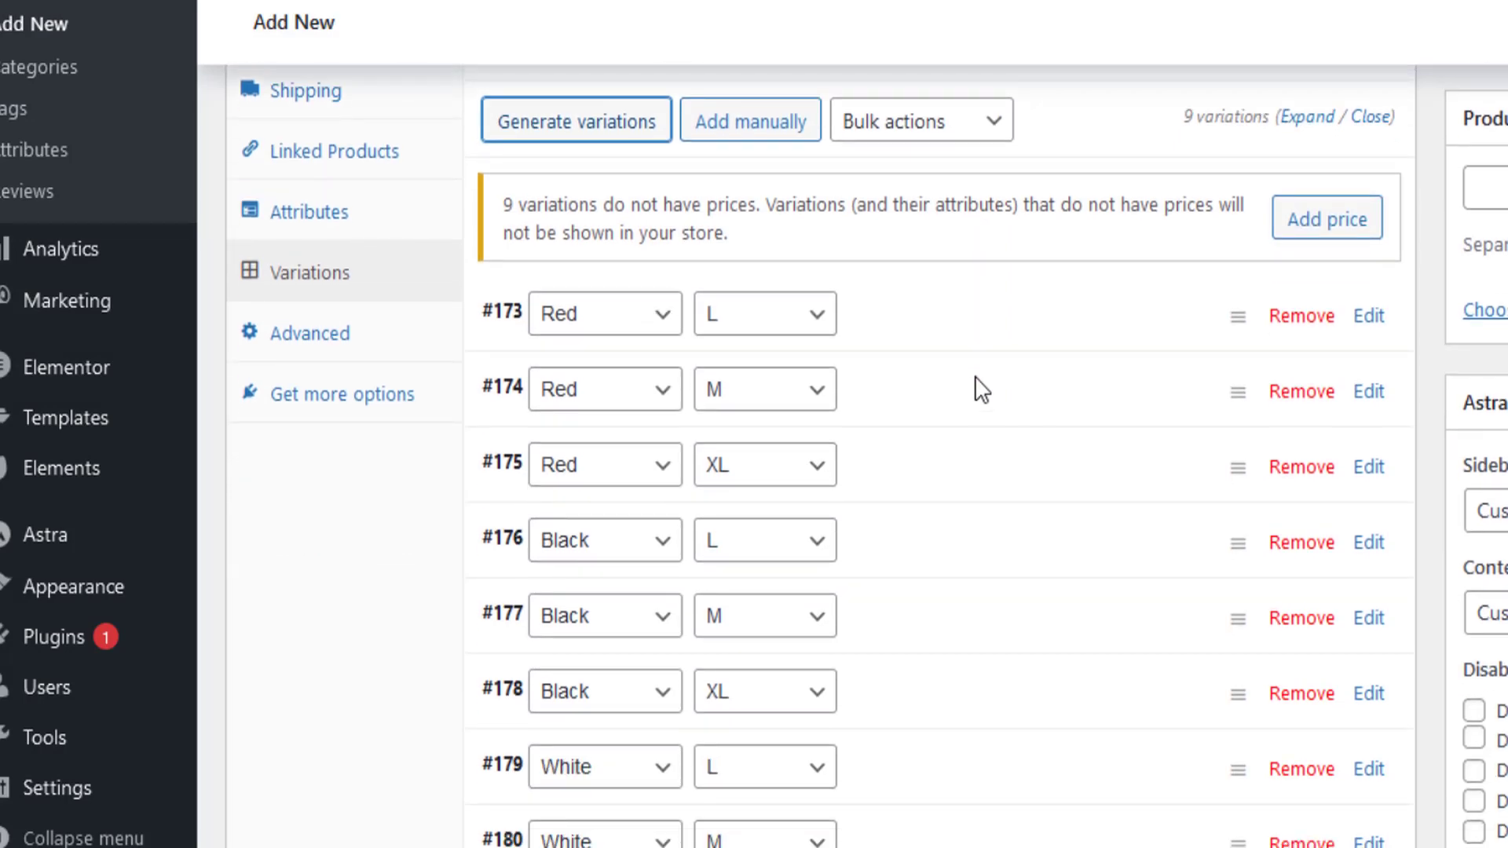
pyautogui.scroll(-2, 977, 387)
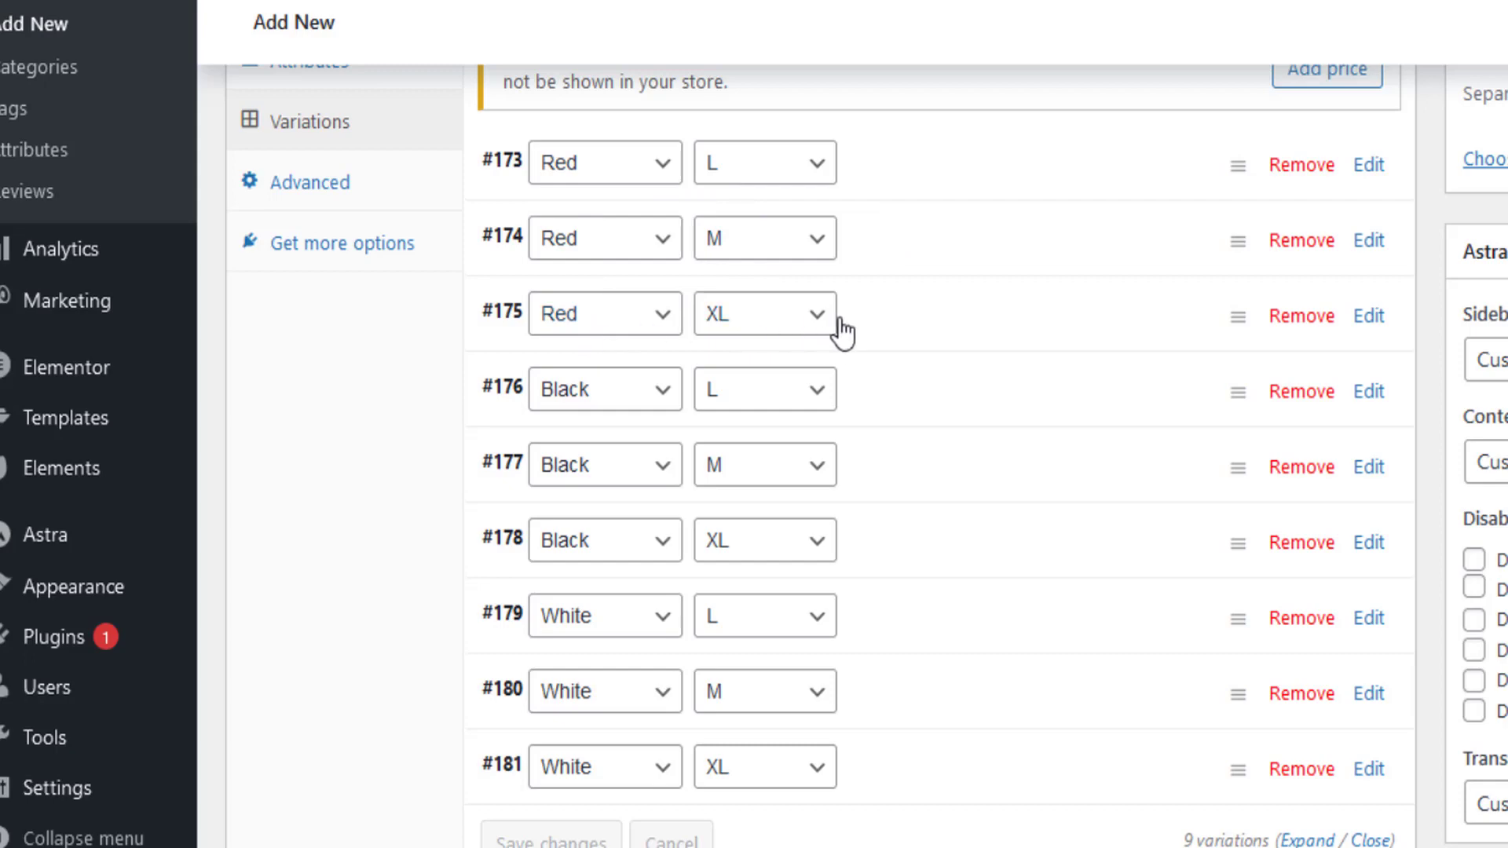
pyautogui.scroll(2, 842, 329)
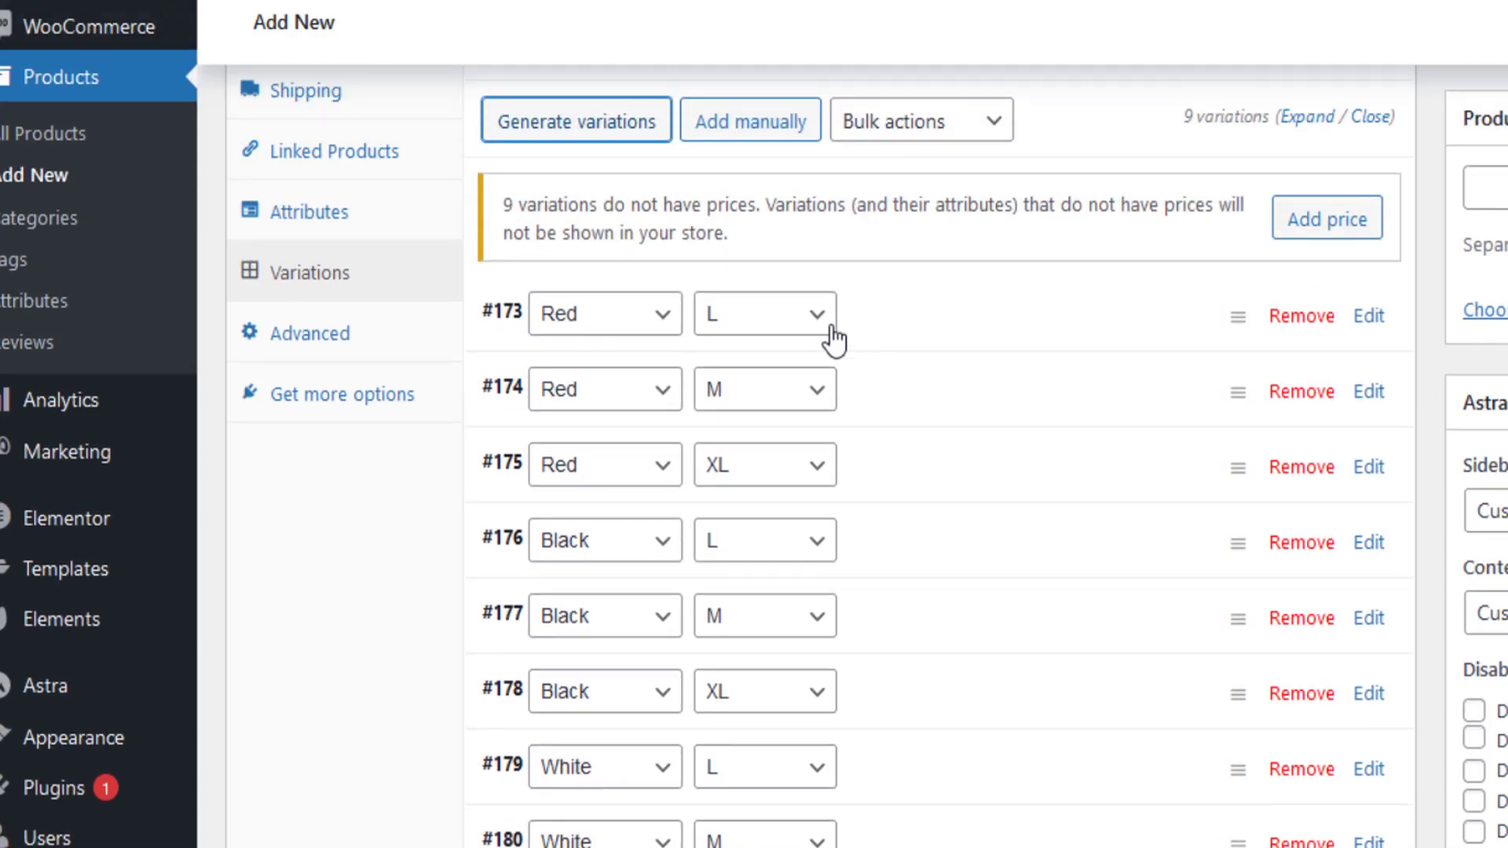
pyautogui.click(946, 328)
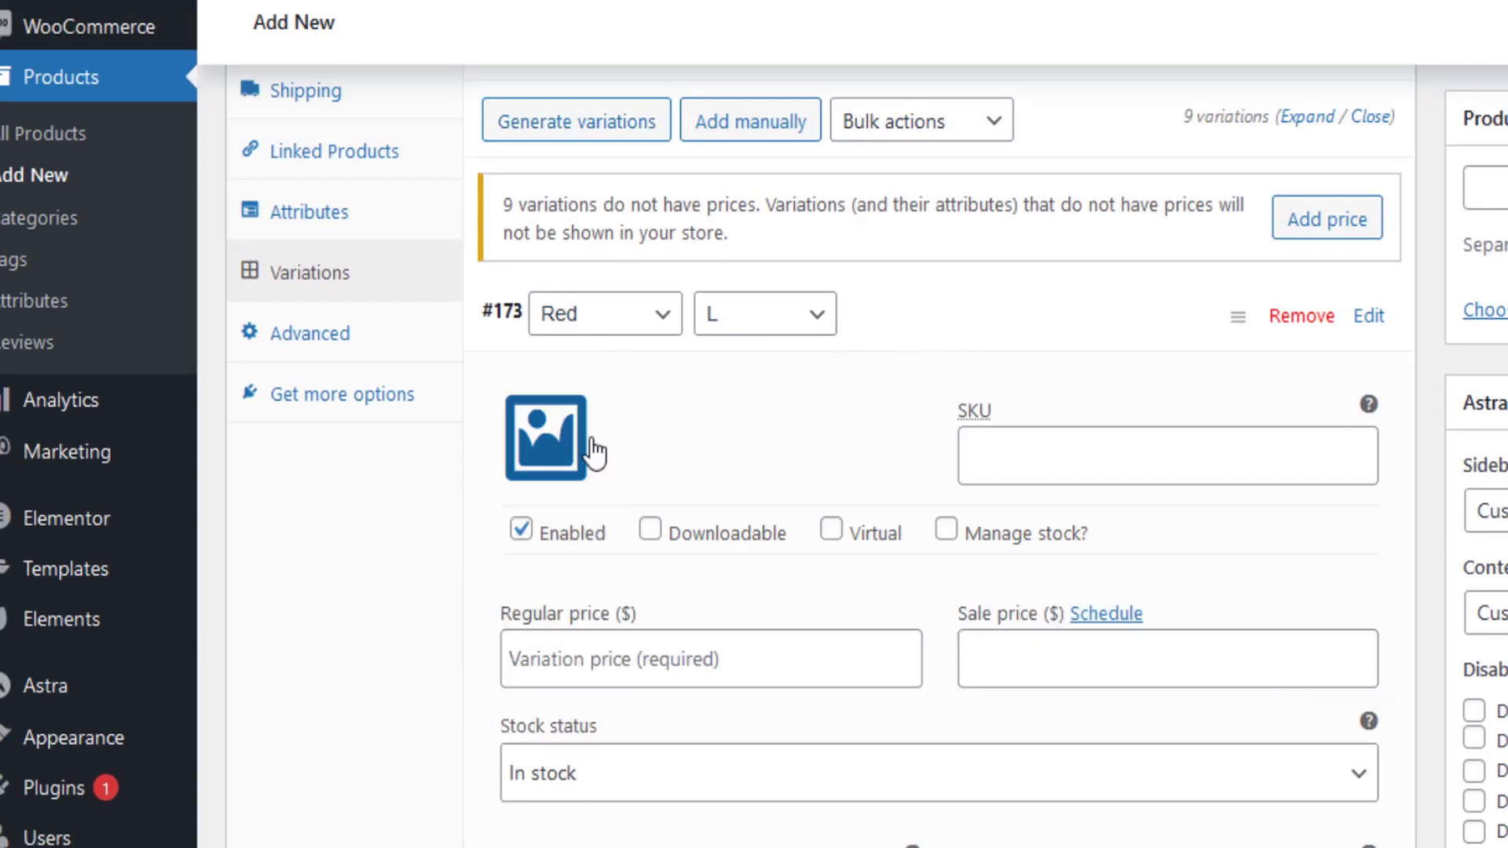
pyautogui.scroll(-2, 595, 452)
pyautogui.click(560, 292)
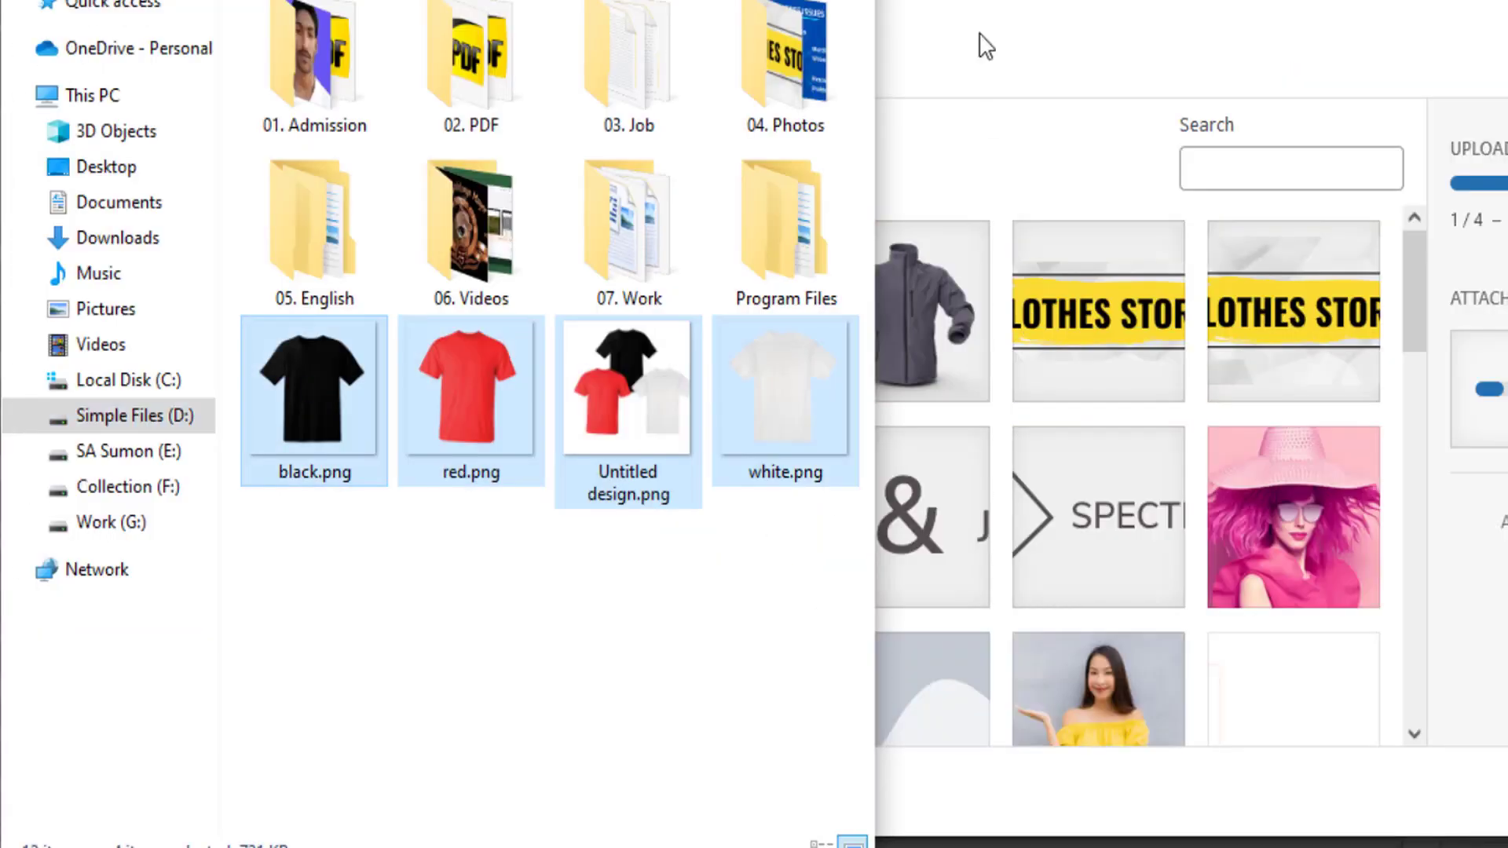
pyautogui.moveTo(980, 44); pyautogui.dragTo(798, 185)
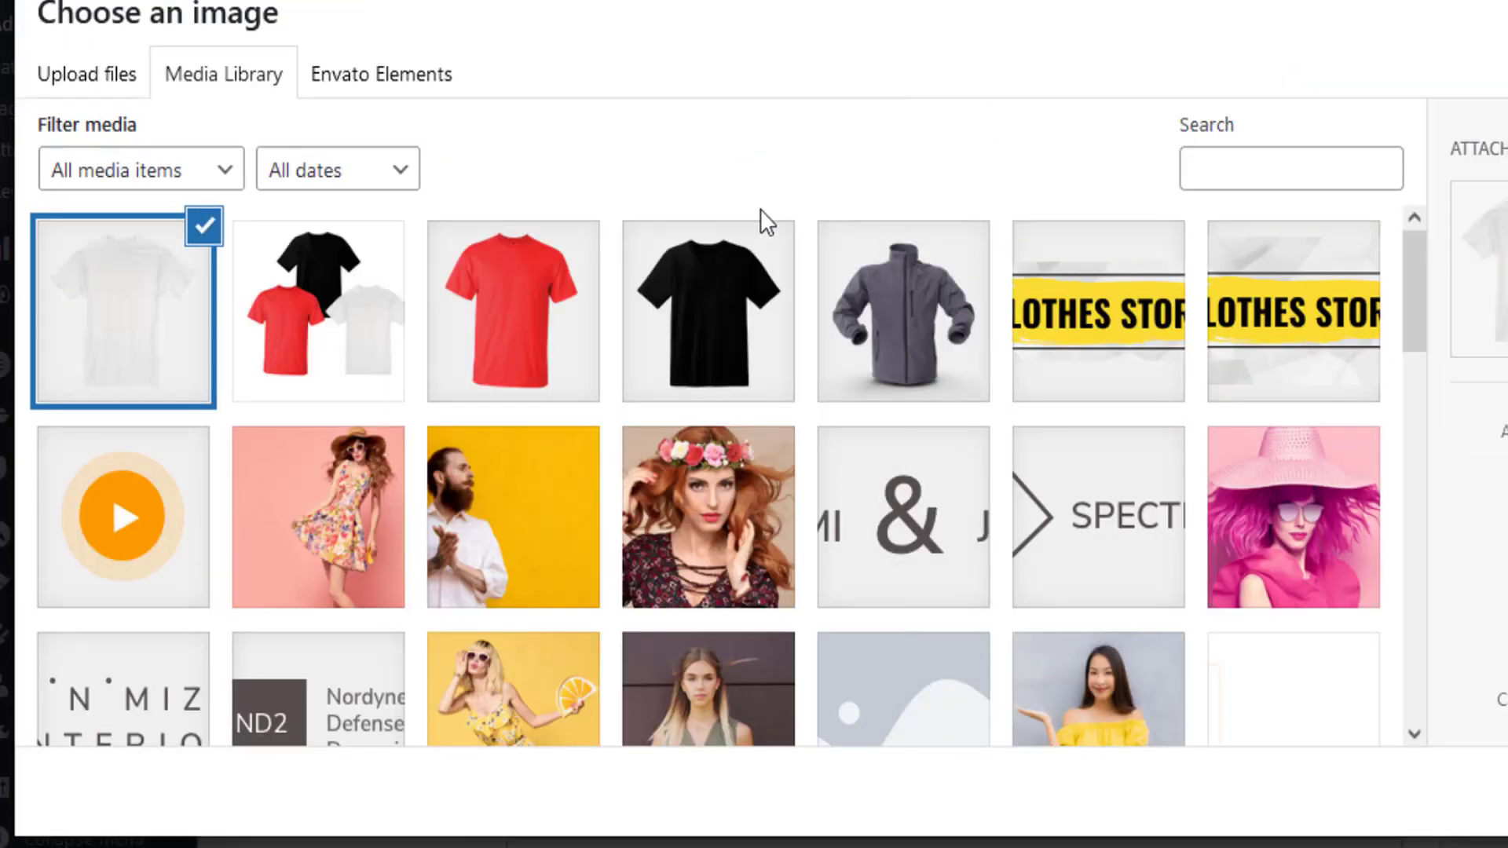
pyautogui.click(544, 332)
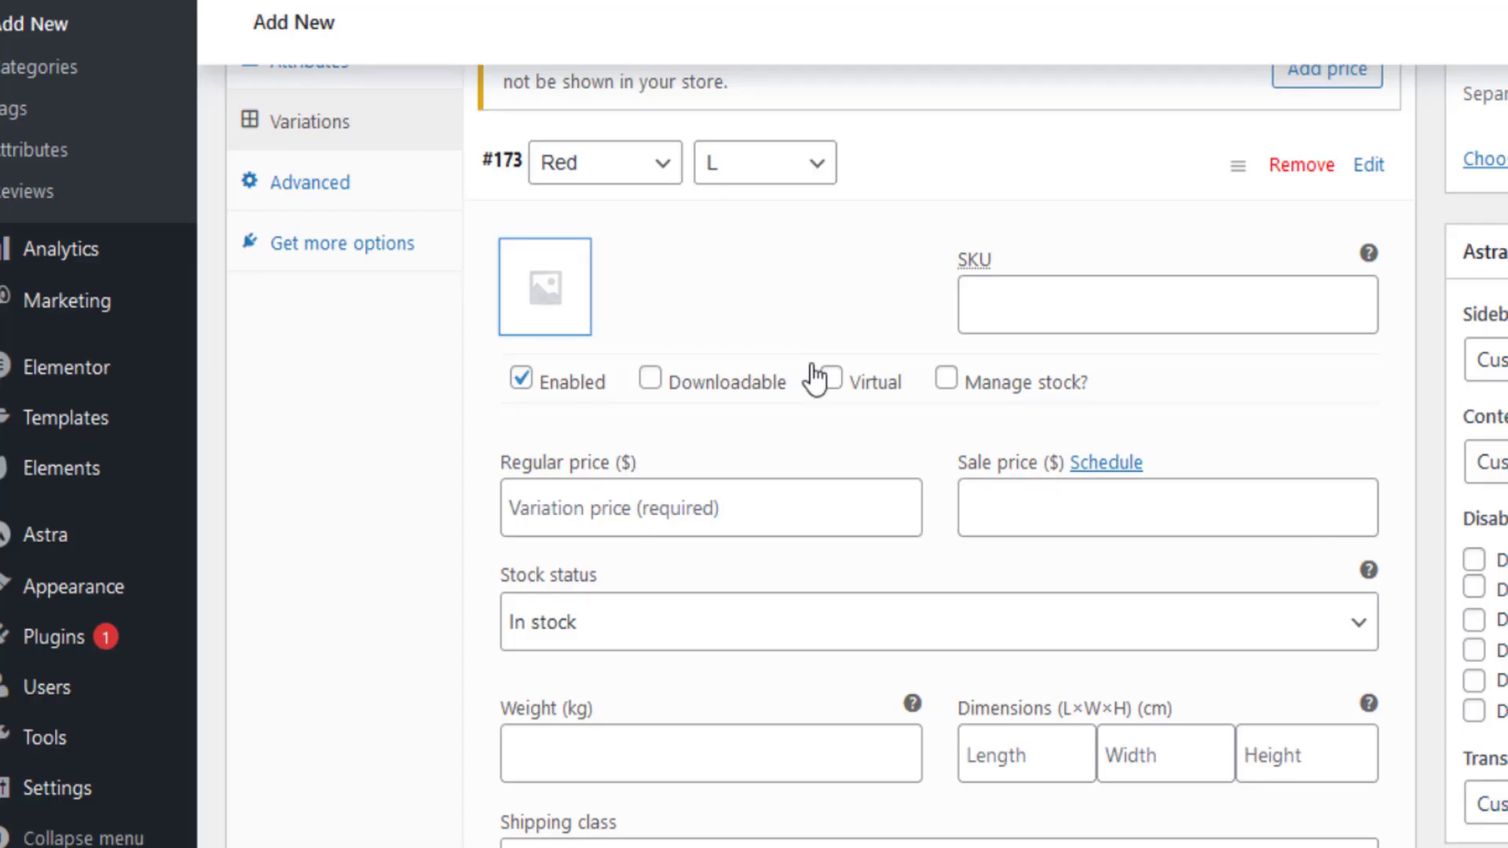
# Set the Red L variation's regular price to $50 and its sale price to $45.
pyautogui.click(639, 511)
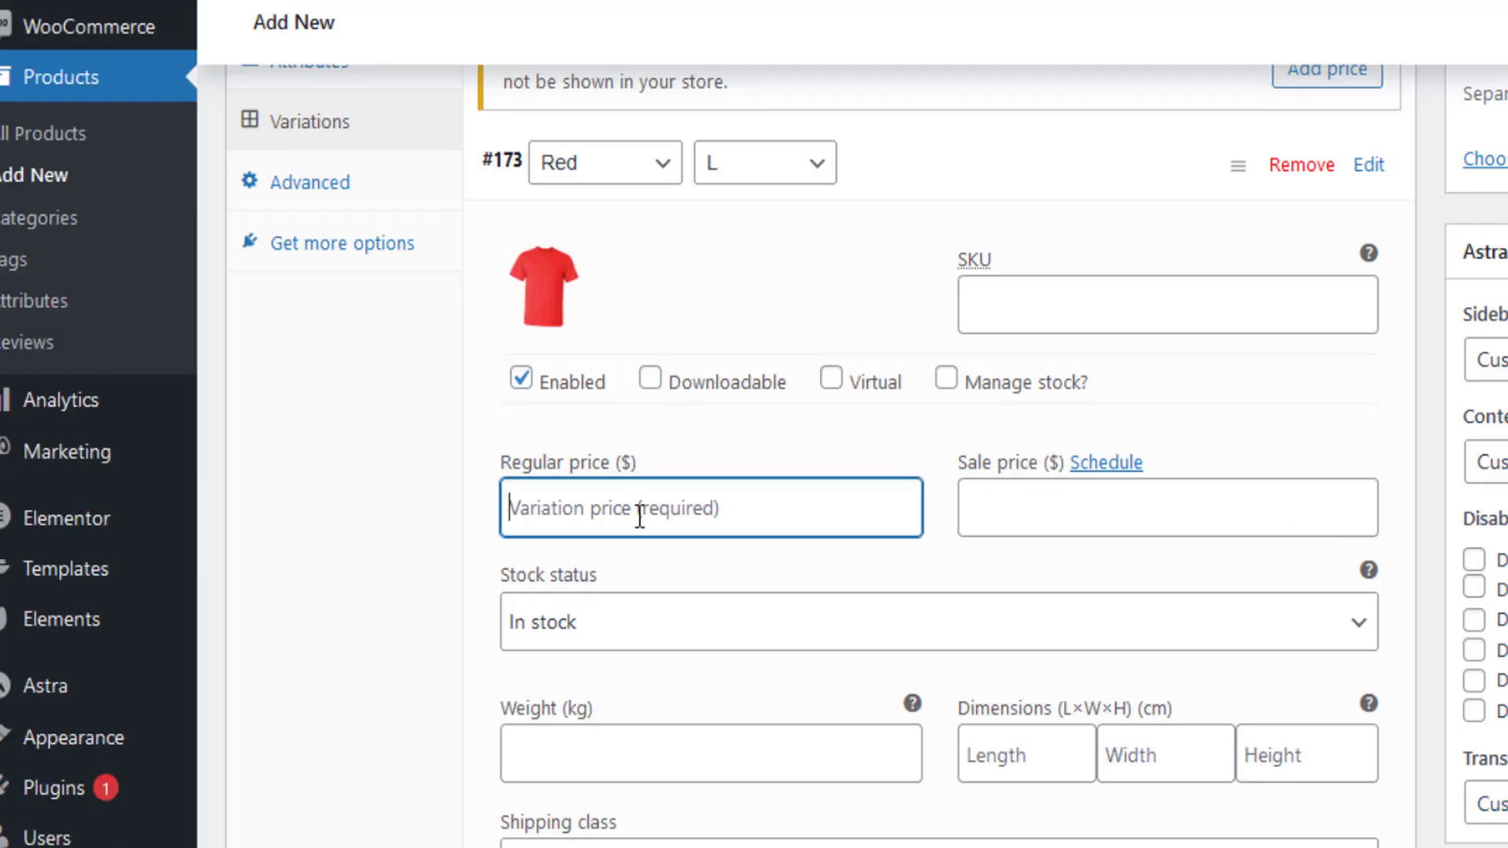
pyautogui.write('50')
pyautogui.click(1009, 509)
pyautogui.write('45')
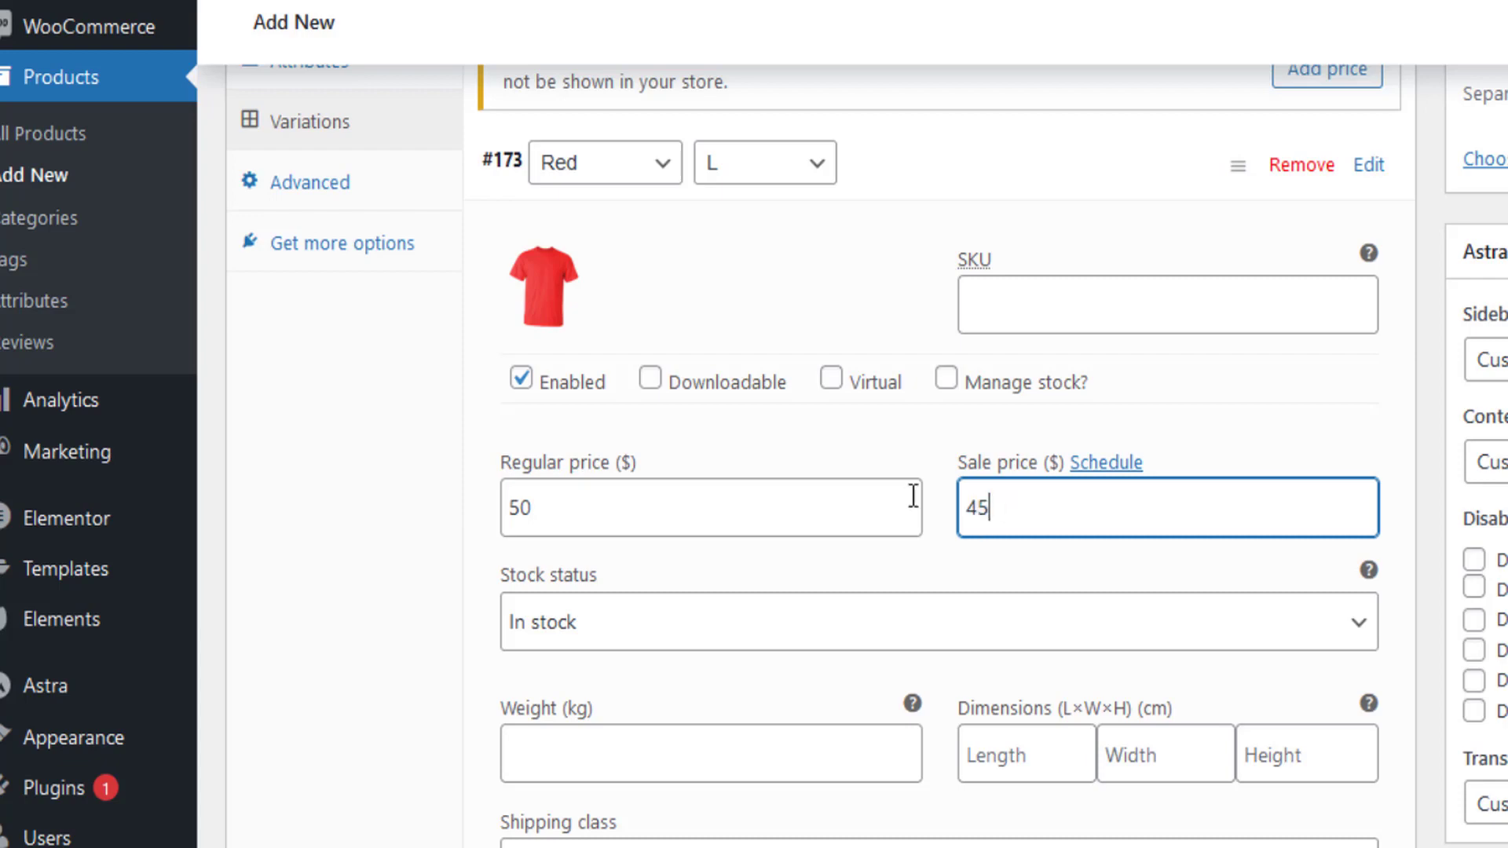
pyautogui.scroll(-5, 695, 413)
pyautogui.scroll(2, 769, 435)
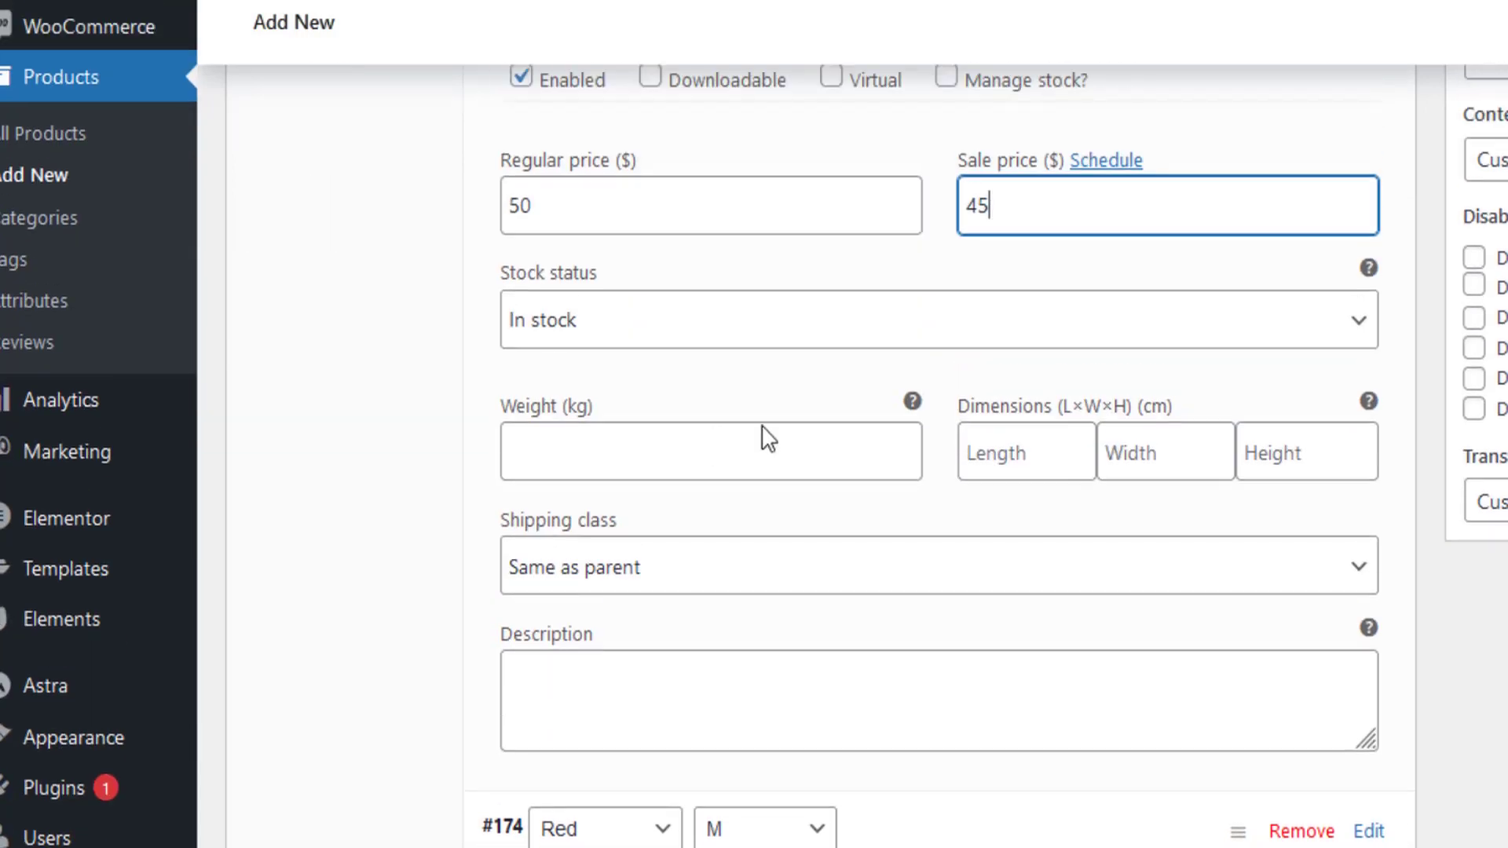
pyautogui.scroll(2, 812, 438)
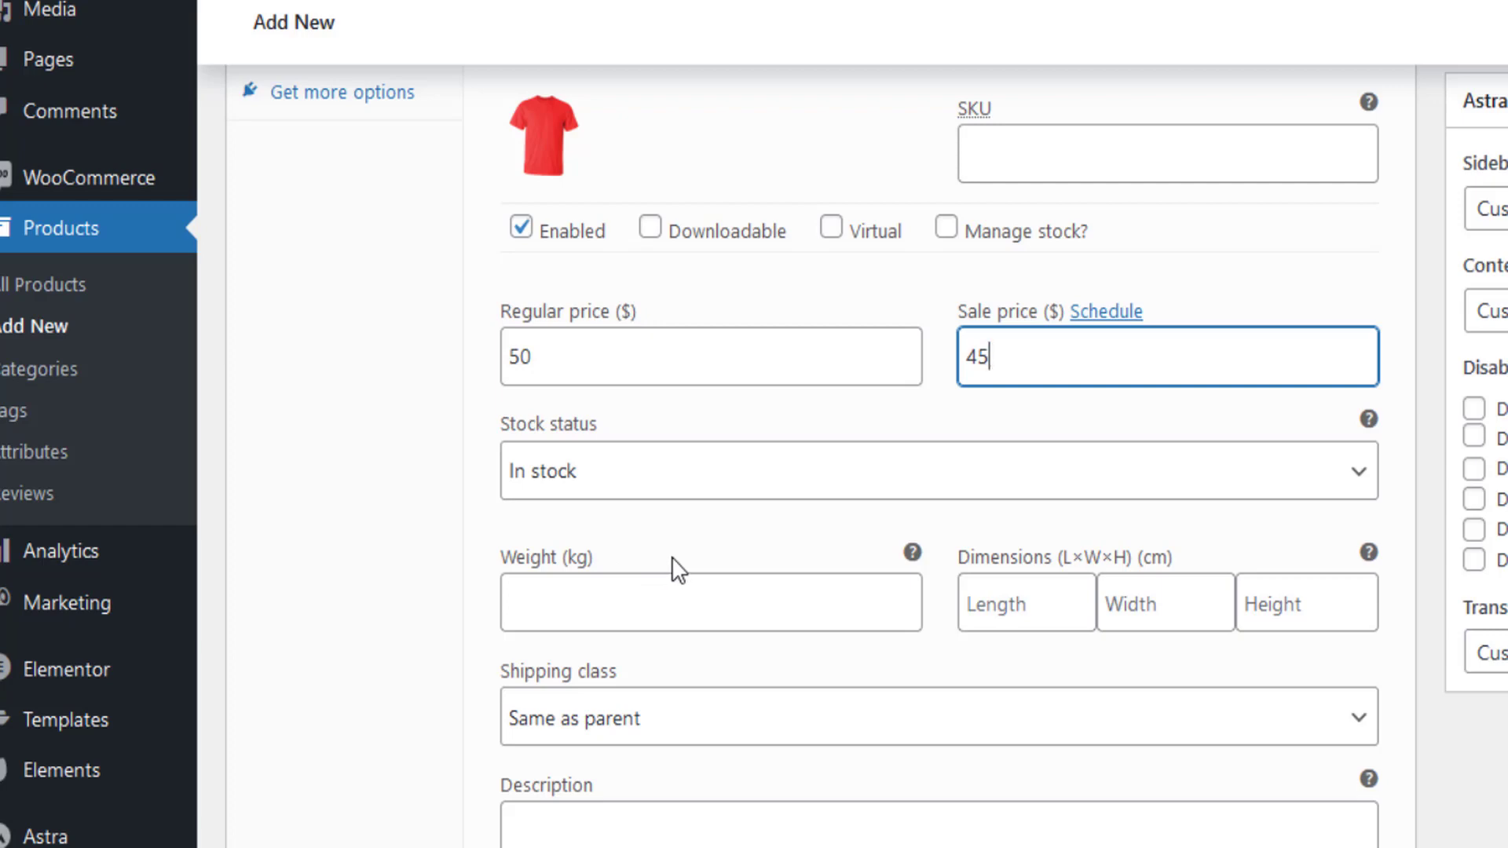
pyautogui.scroll(-4, 674, 567)
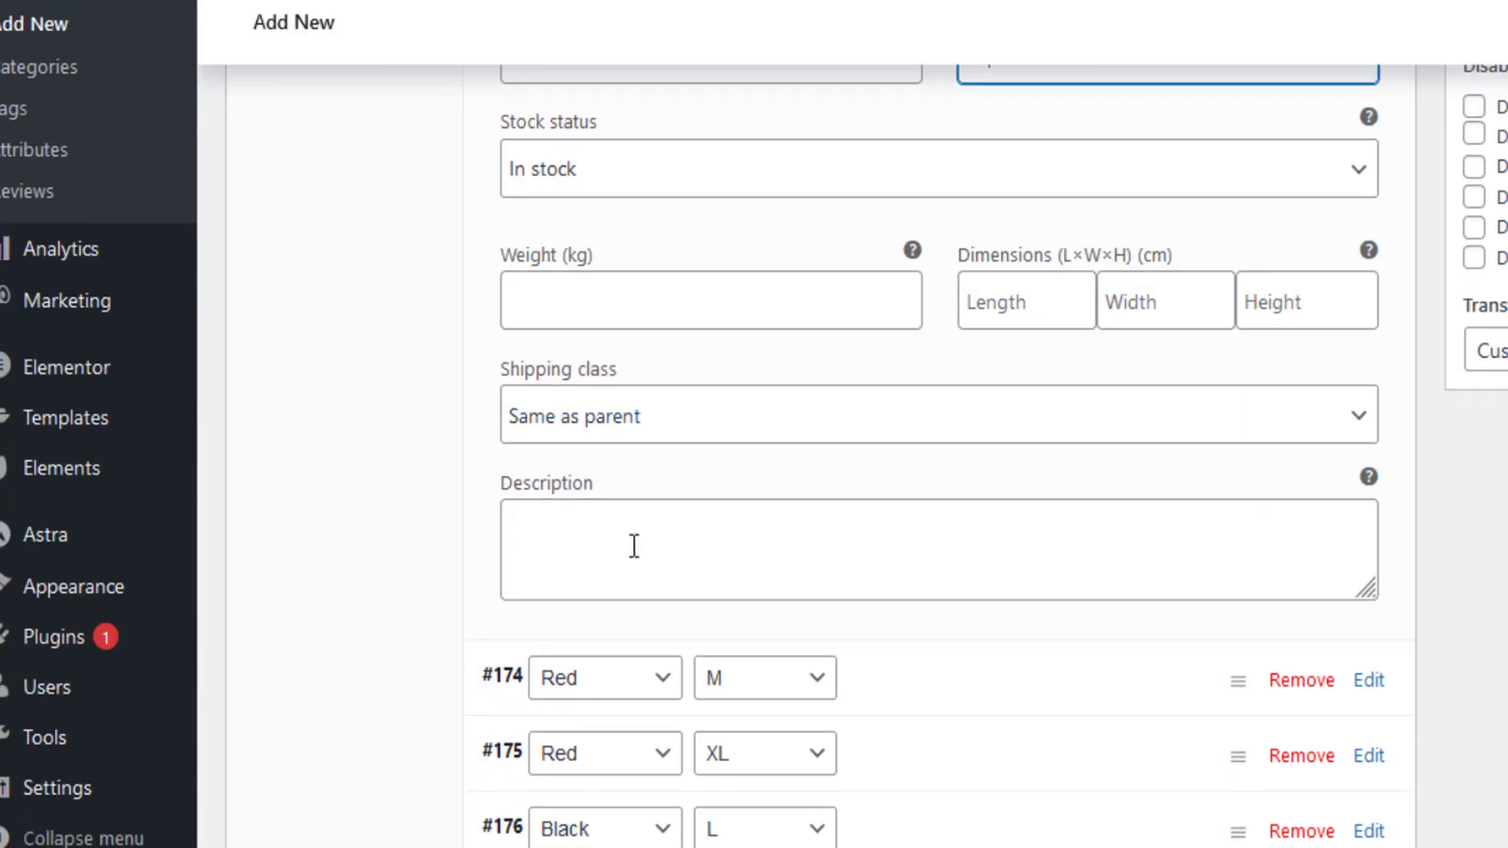
# Give the Red M variation the red T-shirt image, a regular price of $55 and a sale price of $50.
pyautogui.click(634, 546)
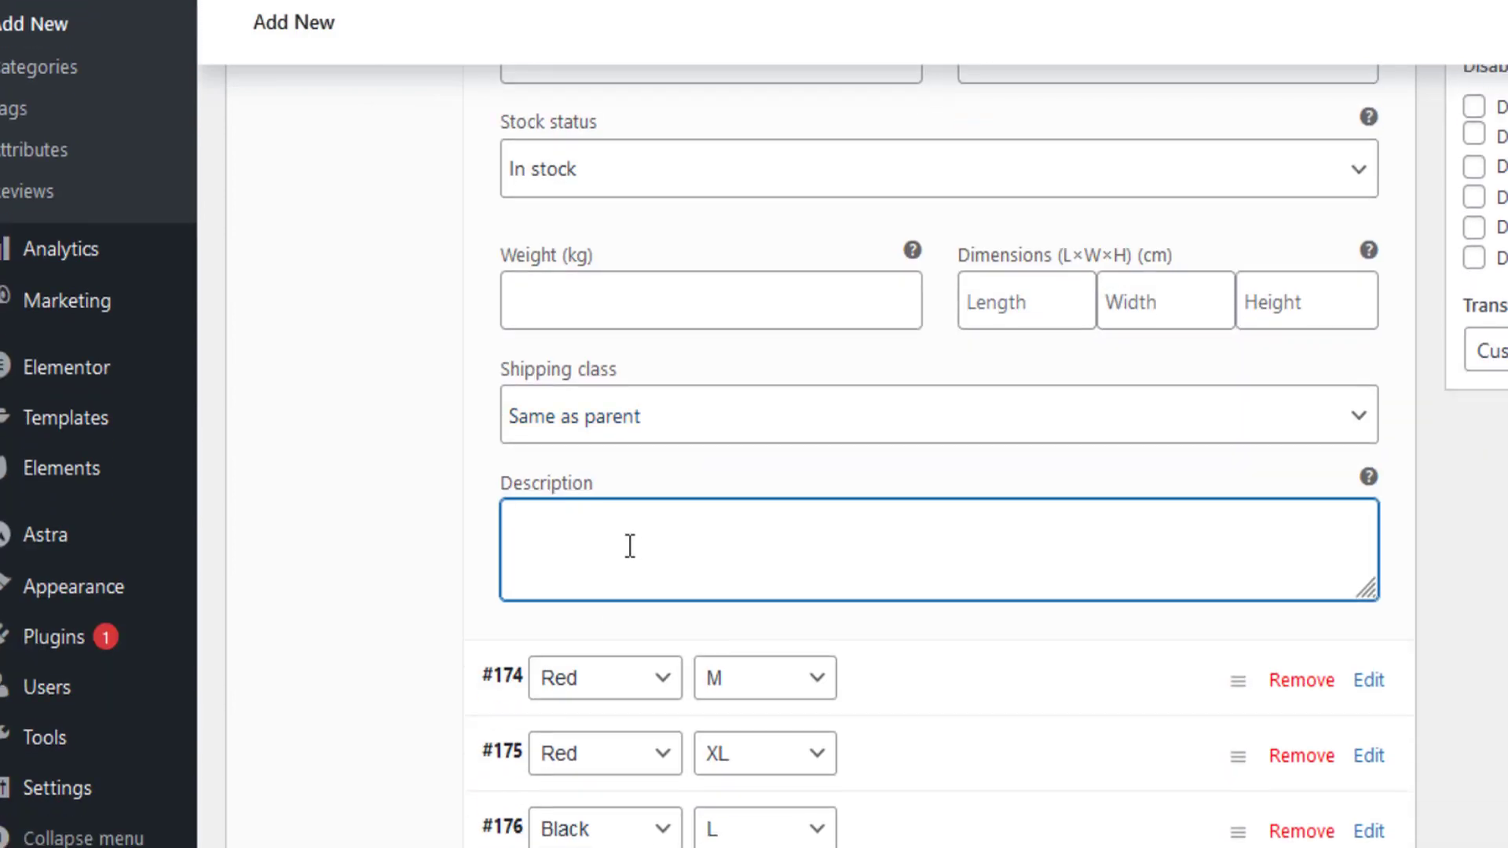
pyautogui.scroll(4, 626, 561)
pyautogui.scroll(2, 707, 392)
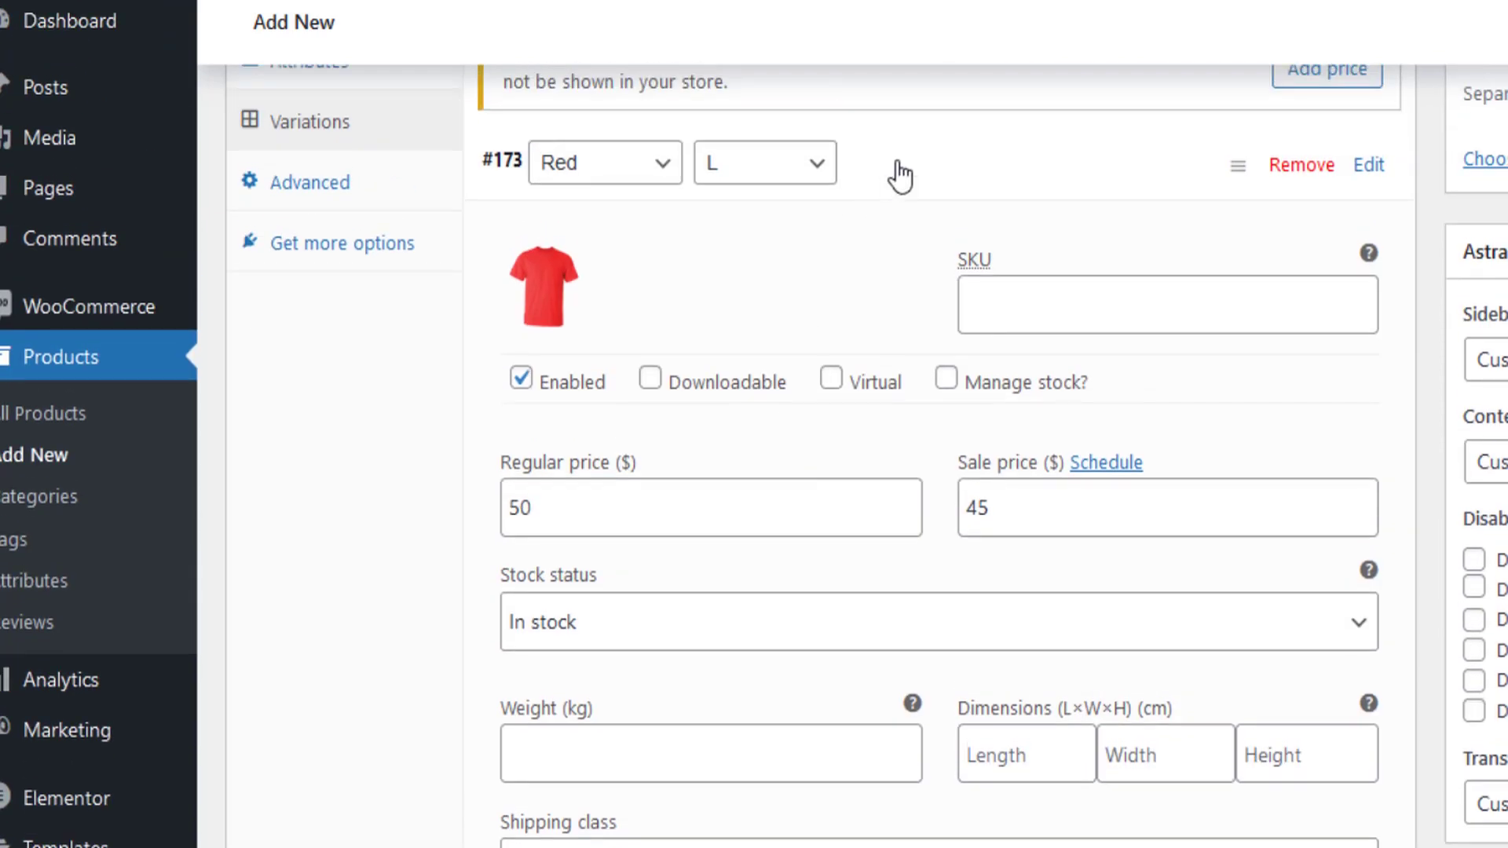
pyautogui.click(543, 286)
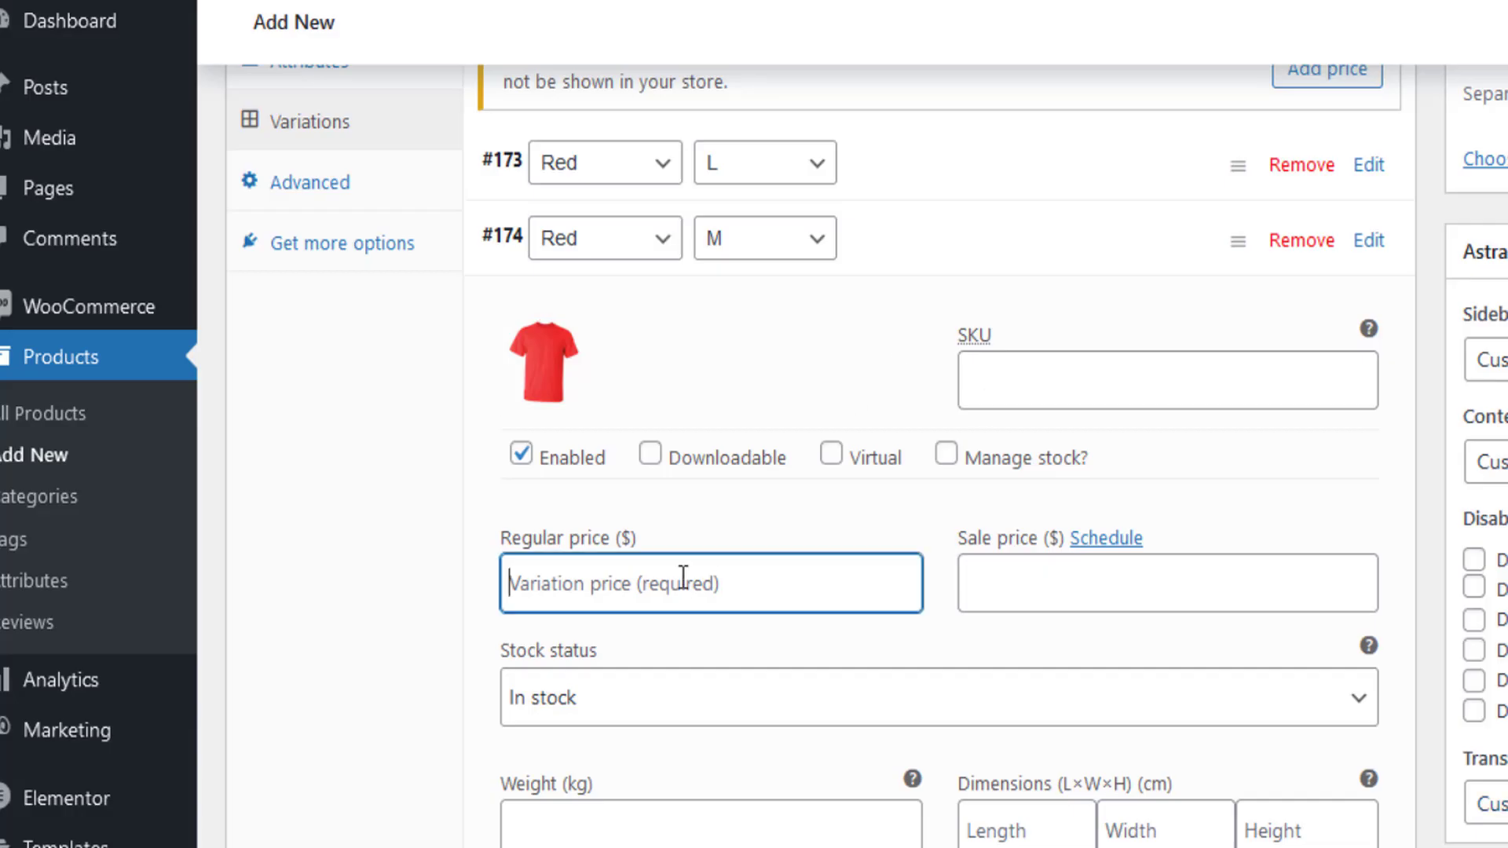
pyautogui.write('55')
pyautogui.click(1014, 585)
pyautogui.write('50')
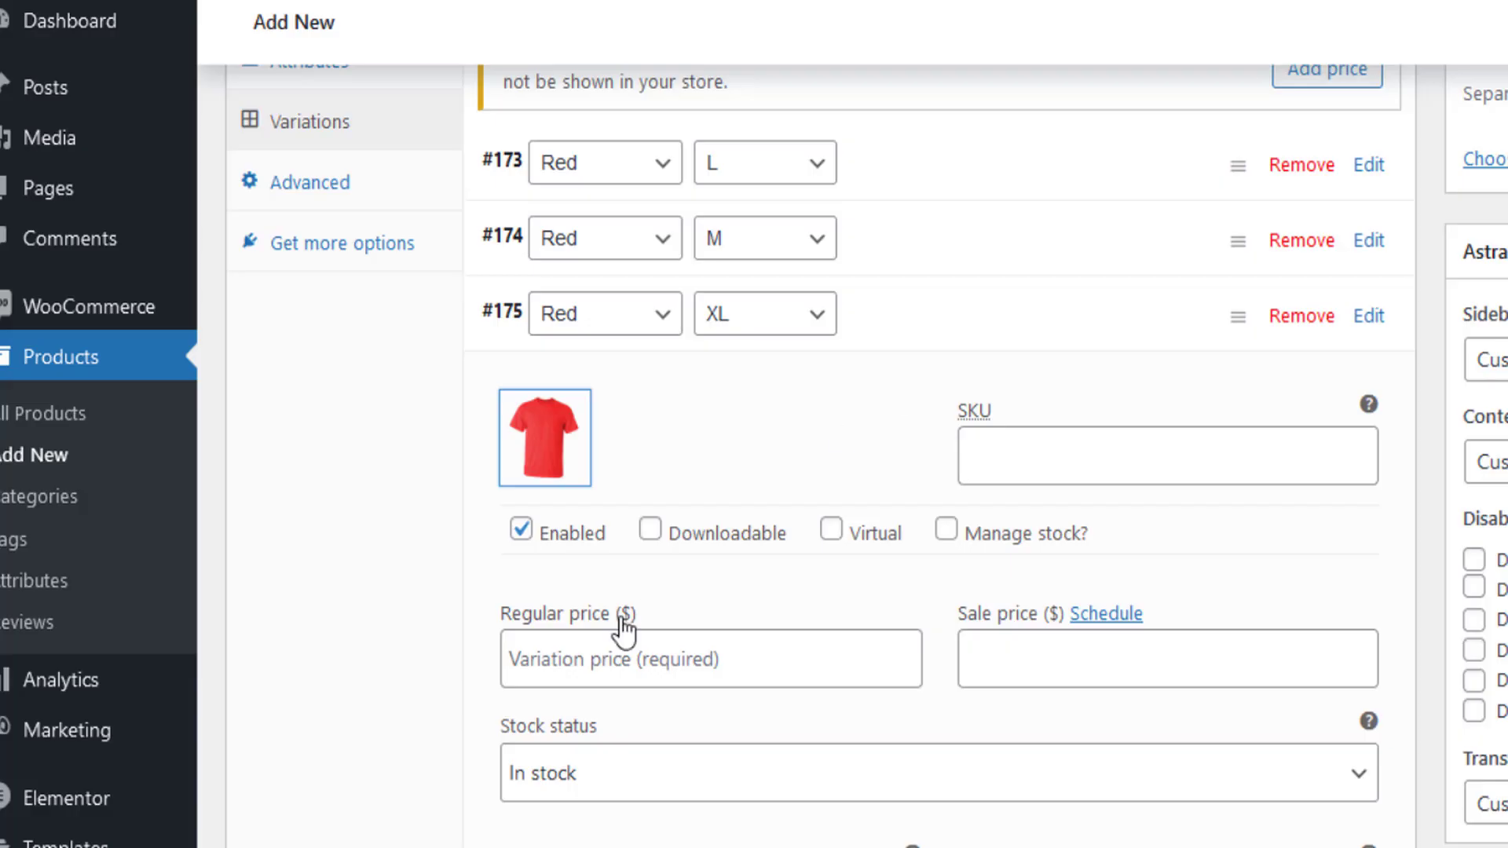
# Give the Red XL variation the red T-shirt image, a regular price of $60 and a sale price.
pyautogui.click(624, 651)
pyautogui.write('60')
pyautogui.click(997, 641)
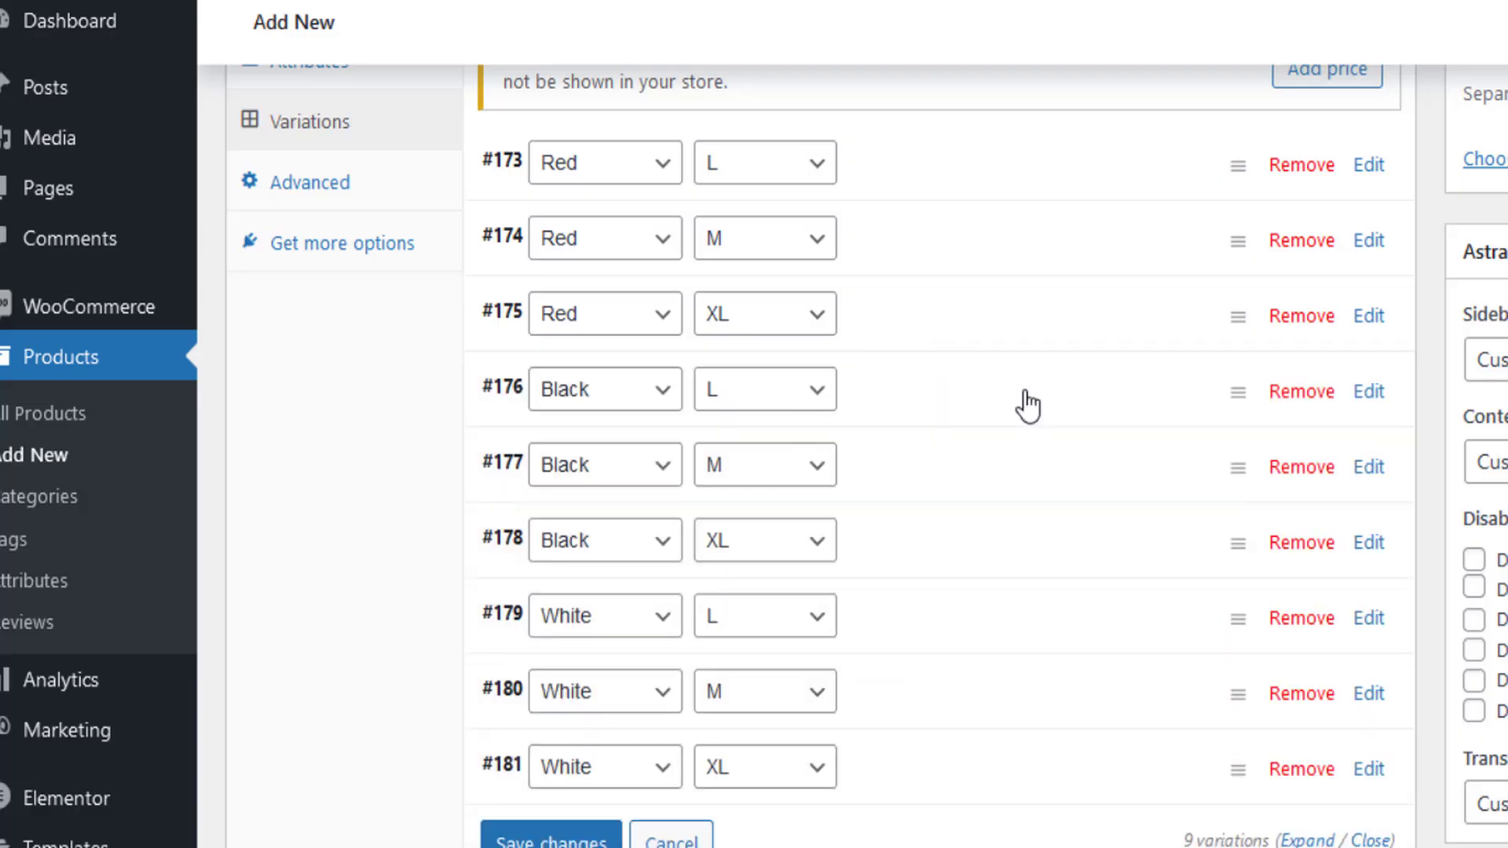
# Give the Black L variation the black T-shirt image, a regular price of $50 and a sale price of $45.
pyautogui.click(1028, 406)
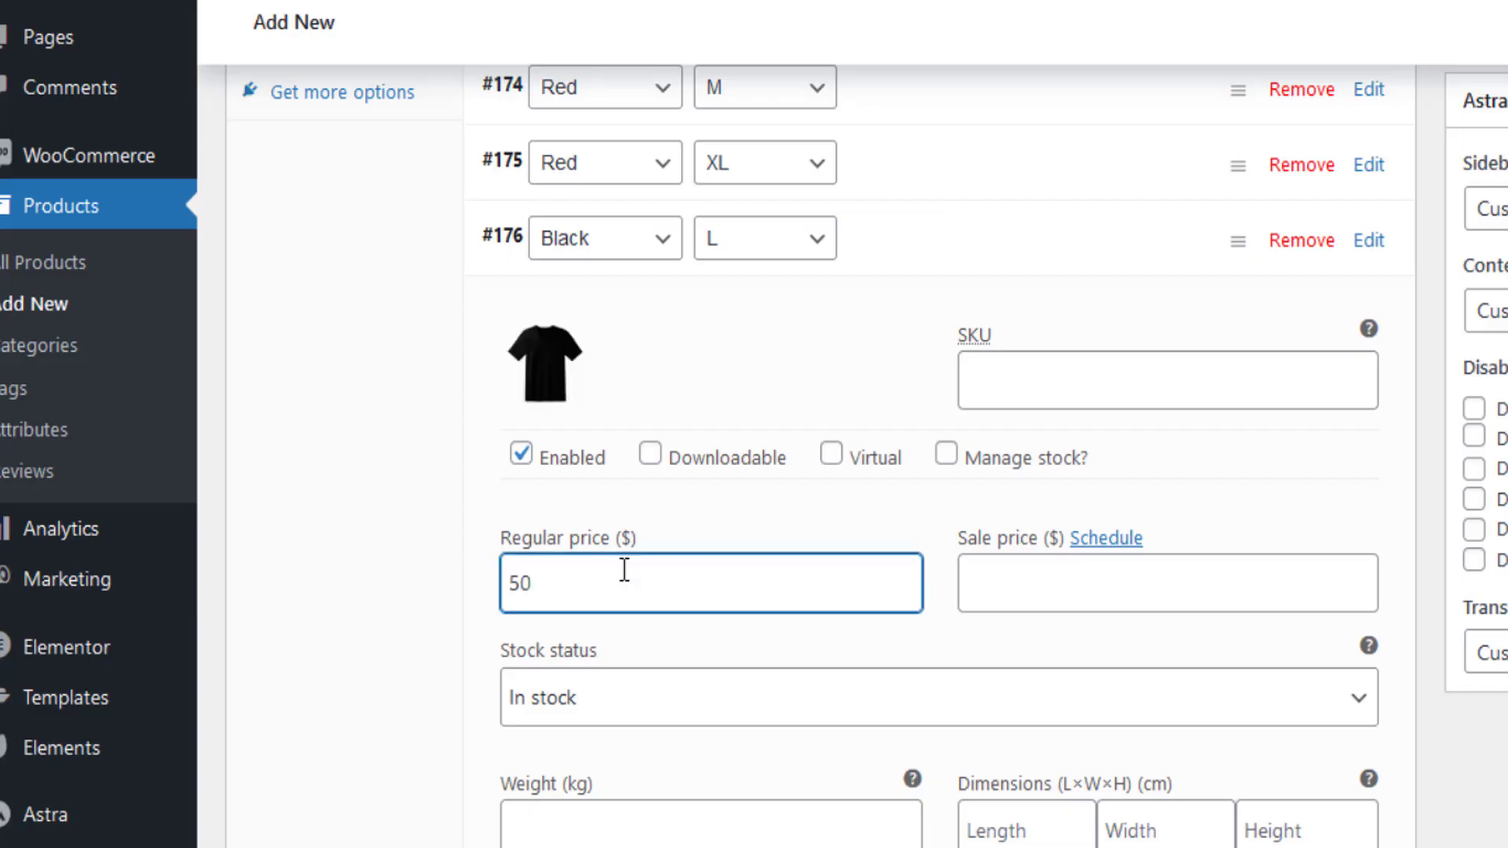
pyautogui.click(1144, 578)
pyautogui.write('45')
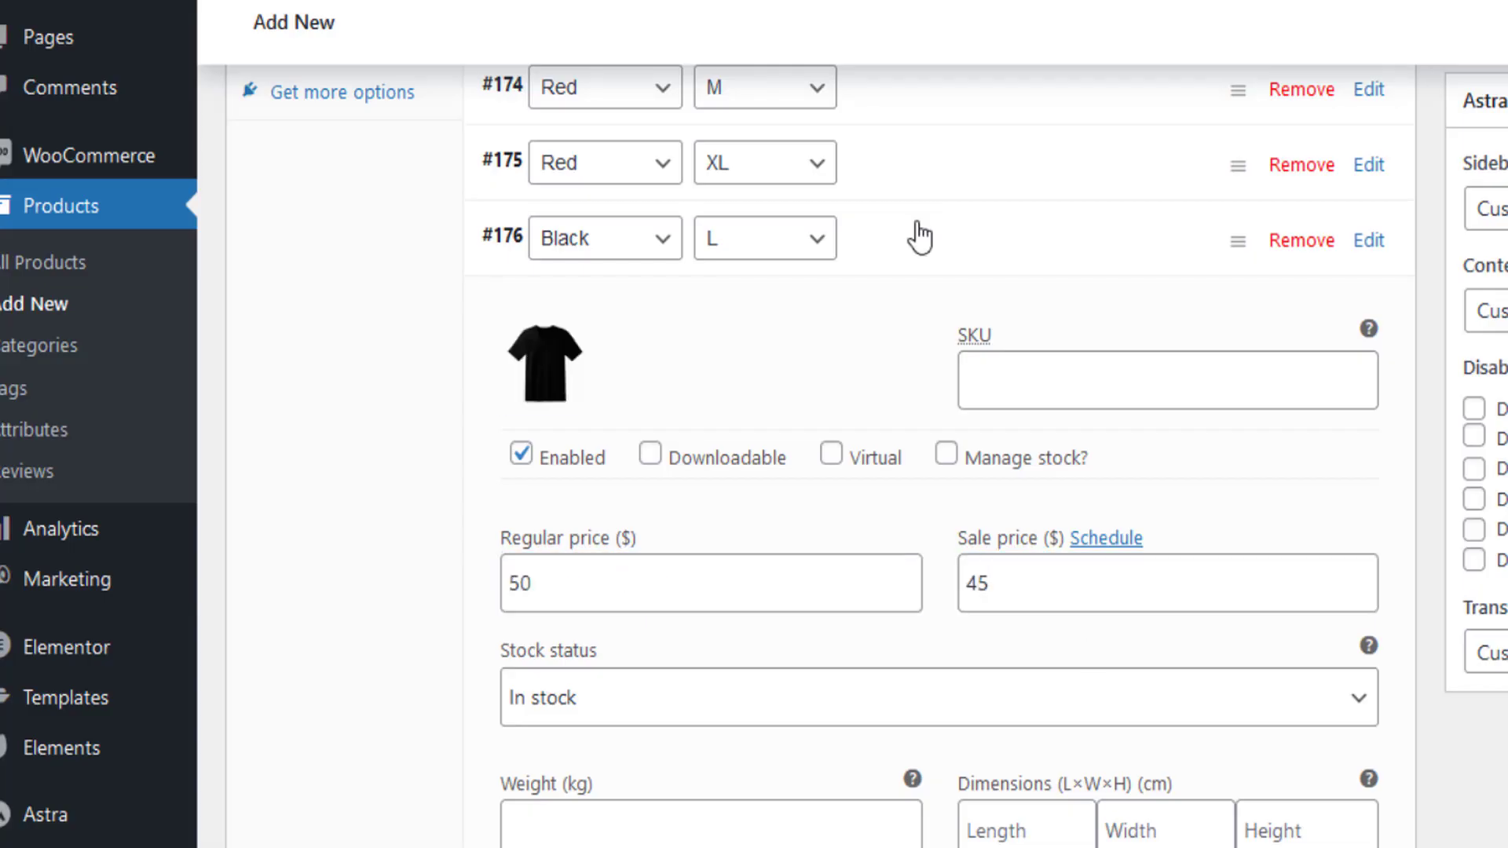
# Give the Black M variation the black T-shirt image, a regular price of $55 and a sale price of $50.
pyautogui.click(683, 657)
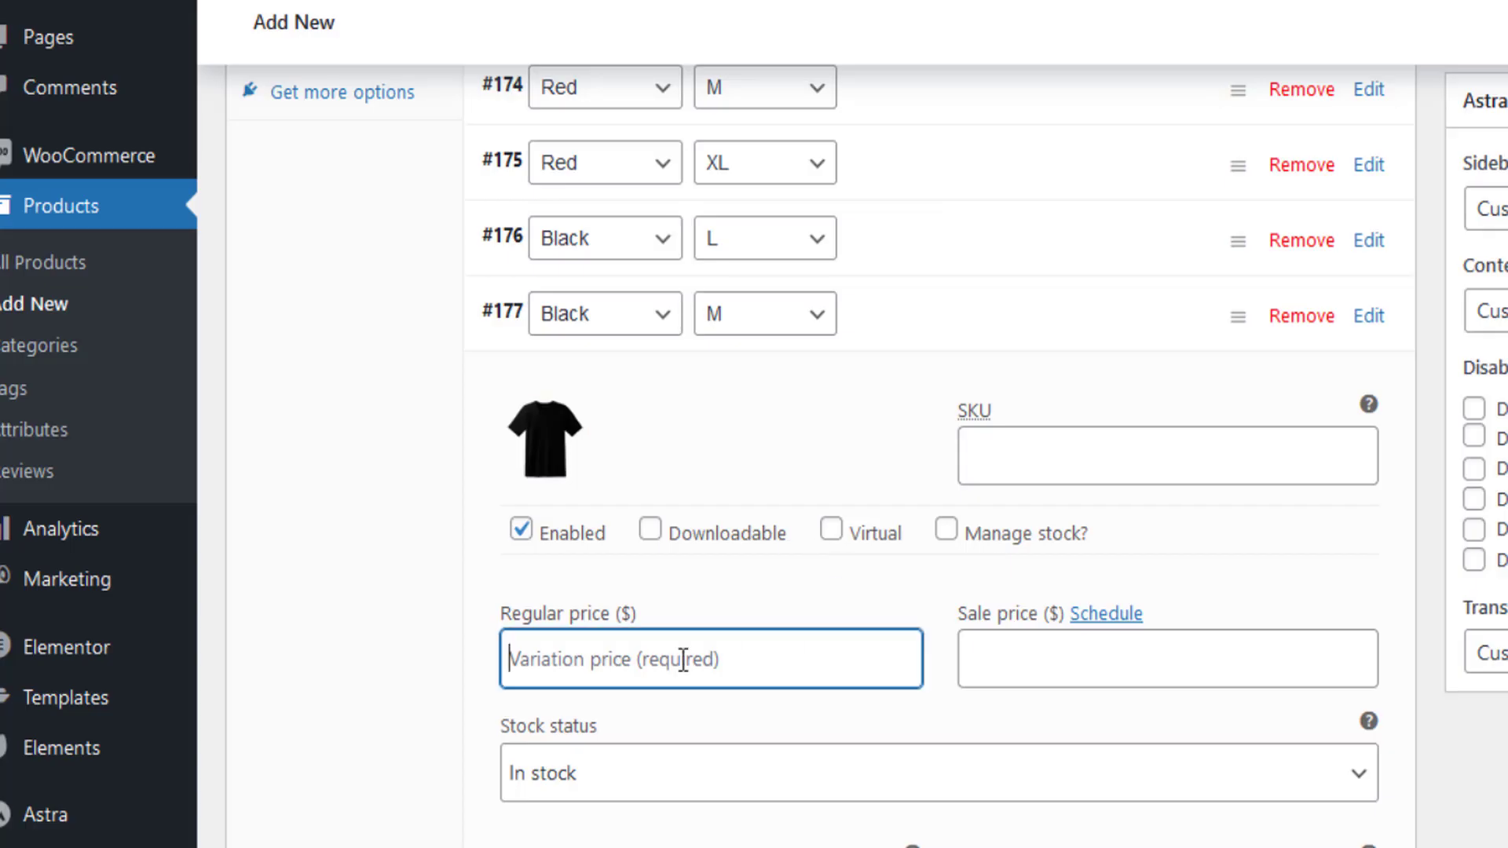
pyautogui.write('55')
pyautogui.click(1020, 670)
pyautogui.write('50')
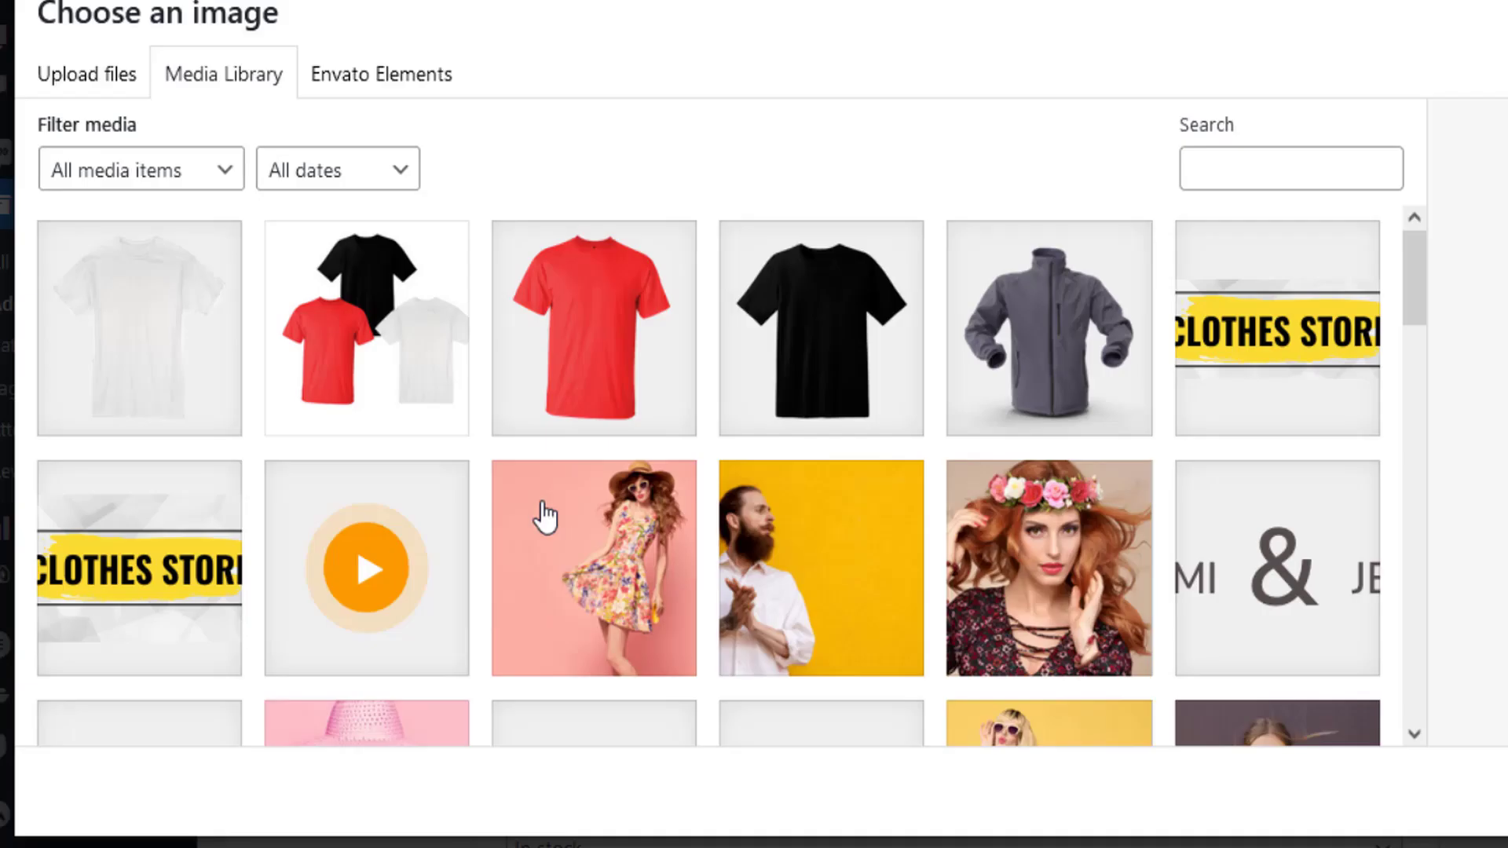
# Choose an image for the Black XL variation and set its regular price to $60 and sale price to $55.
pyautogui.write('60')
pyautogui.press('Tab')
pyautogui.write('55')
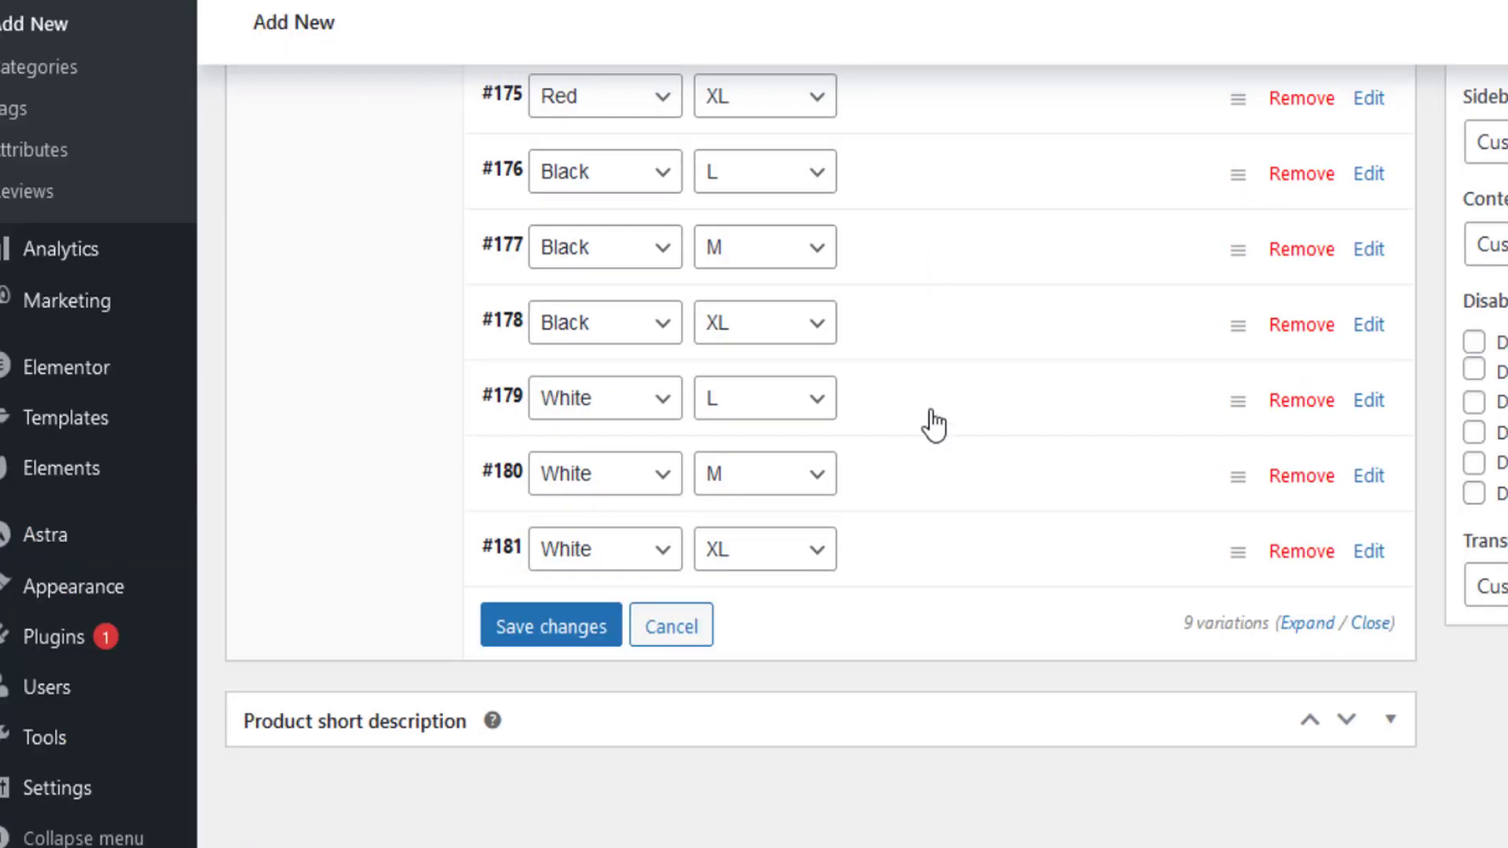
# Give the White L variation the white T-shirt image, a regular price of $50 and a sale price of $45.
pyautogui.click(908, 330)
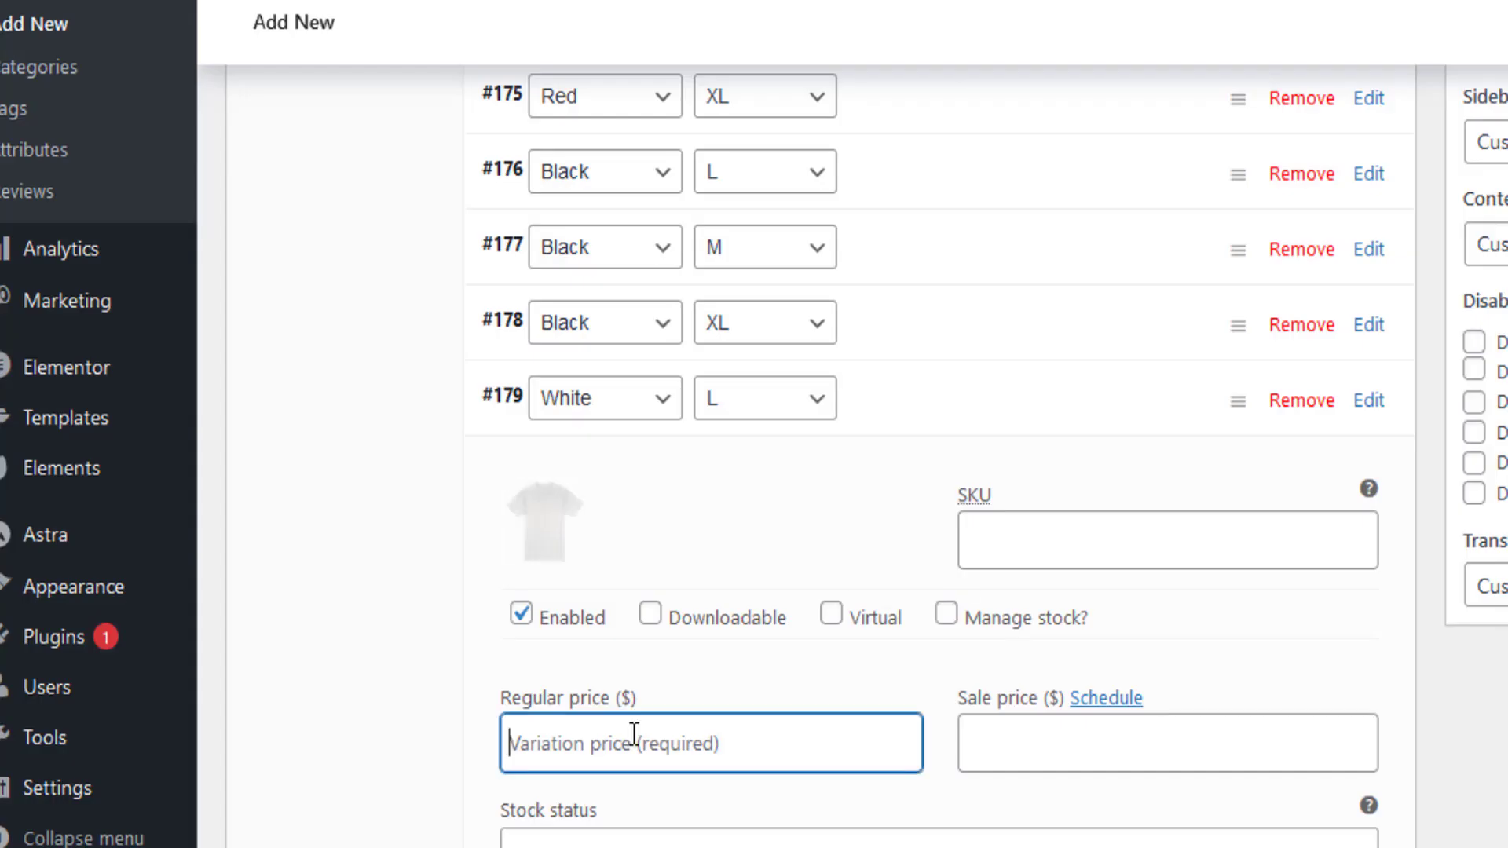
pyautogui.write('50')
pyautogui.click(1043, 740)
pyautogui.write('45')
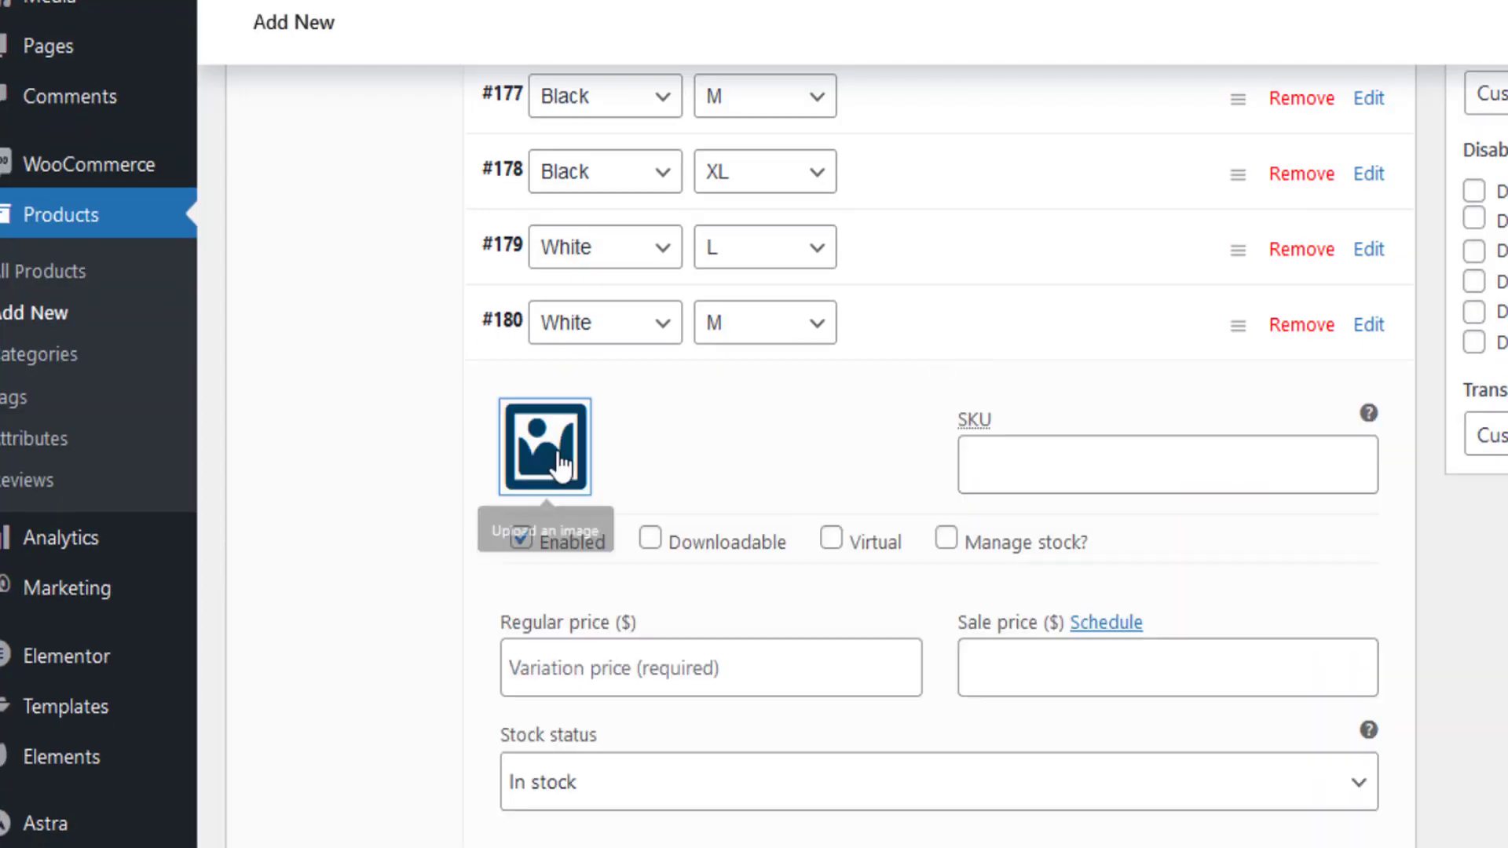
# Give the White M variation the white T-shirt image, a regular price of $55 and a sale price of $50.
pyautogui.click(680, 674)
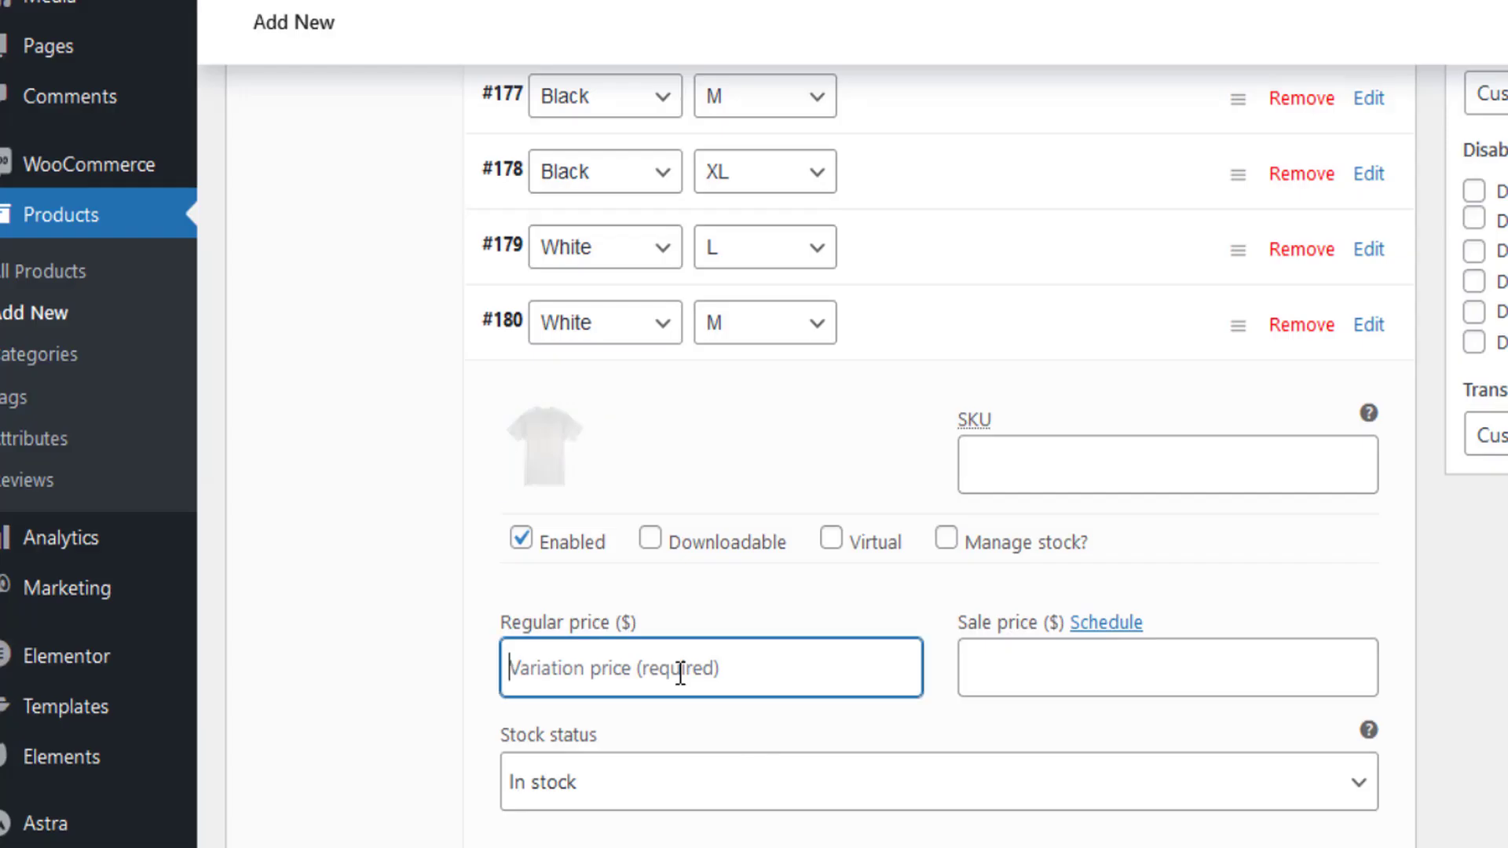
pyautogui.write('55')
pyautogui.click(1077, 673)
pyautogui.write('50')
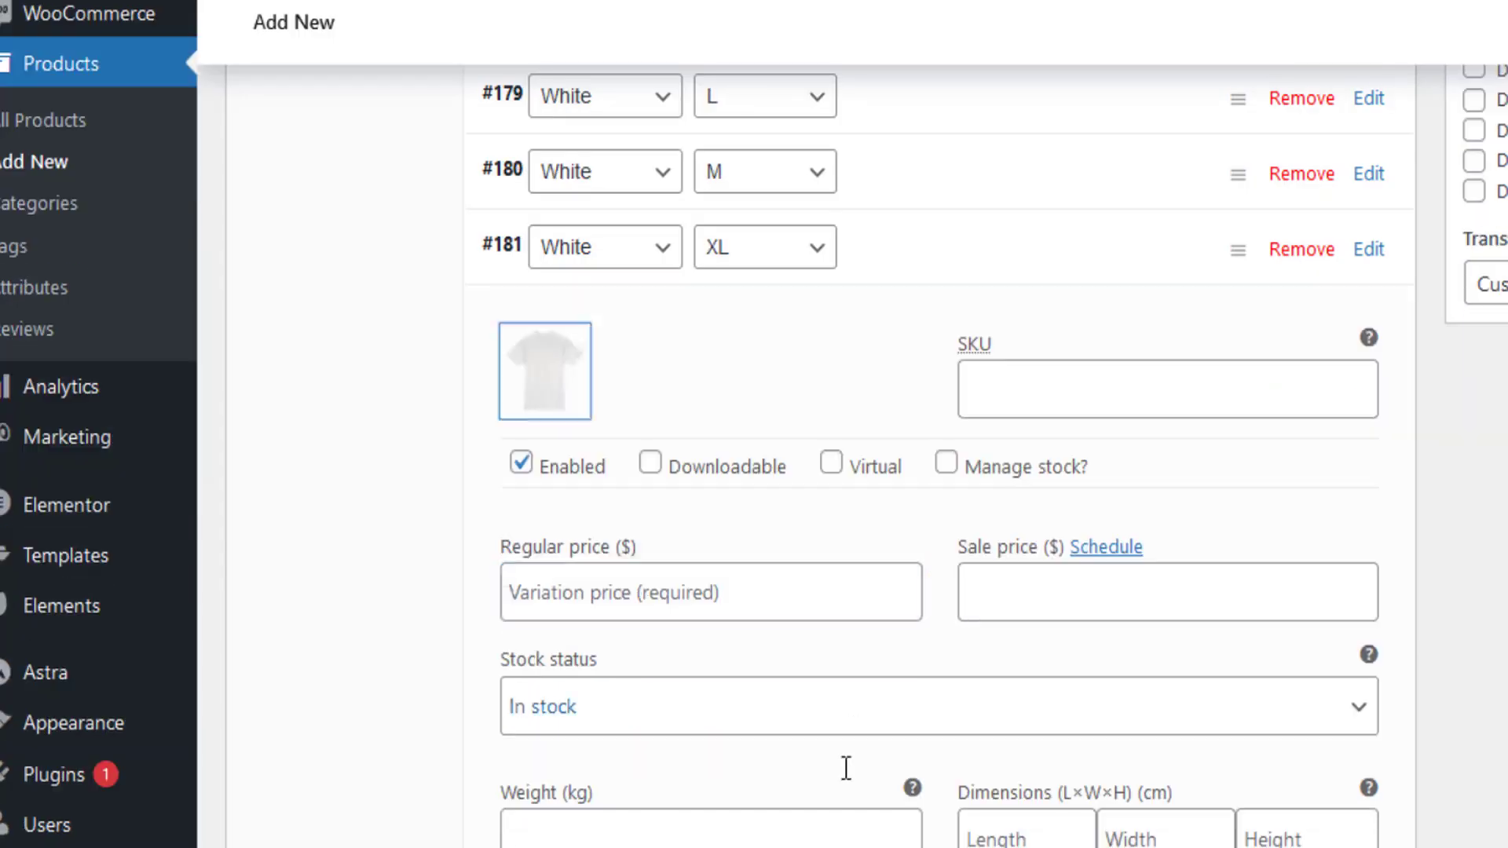
# Give the White XL variation the white T-shirt image, a $60 regular price and a sale price, and save the variation changes.
pyautogui.click(864, 593)
pyautogui.write('60')
pyautogui.click(1042, 585)
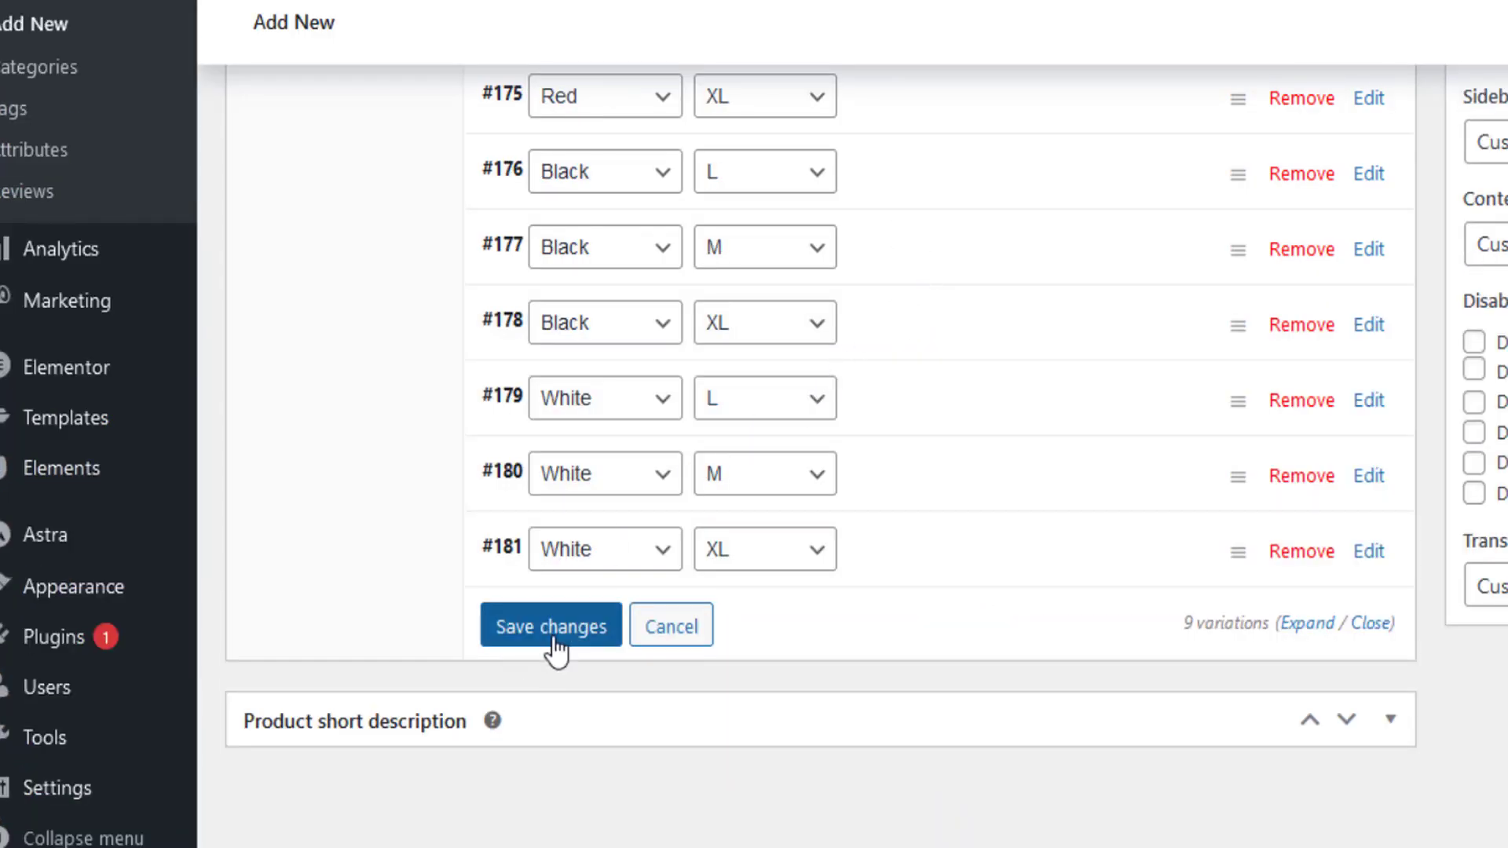
pyautogui.click(551, 627)
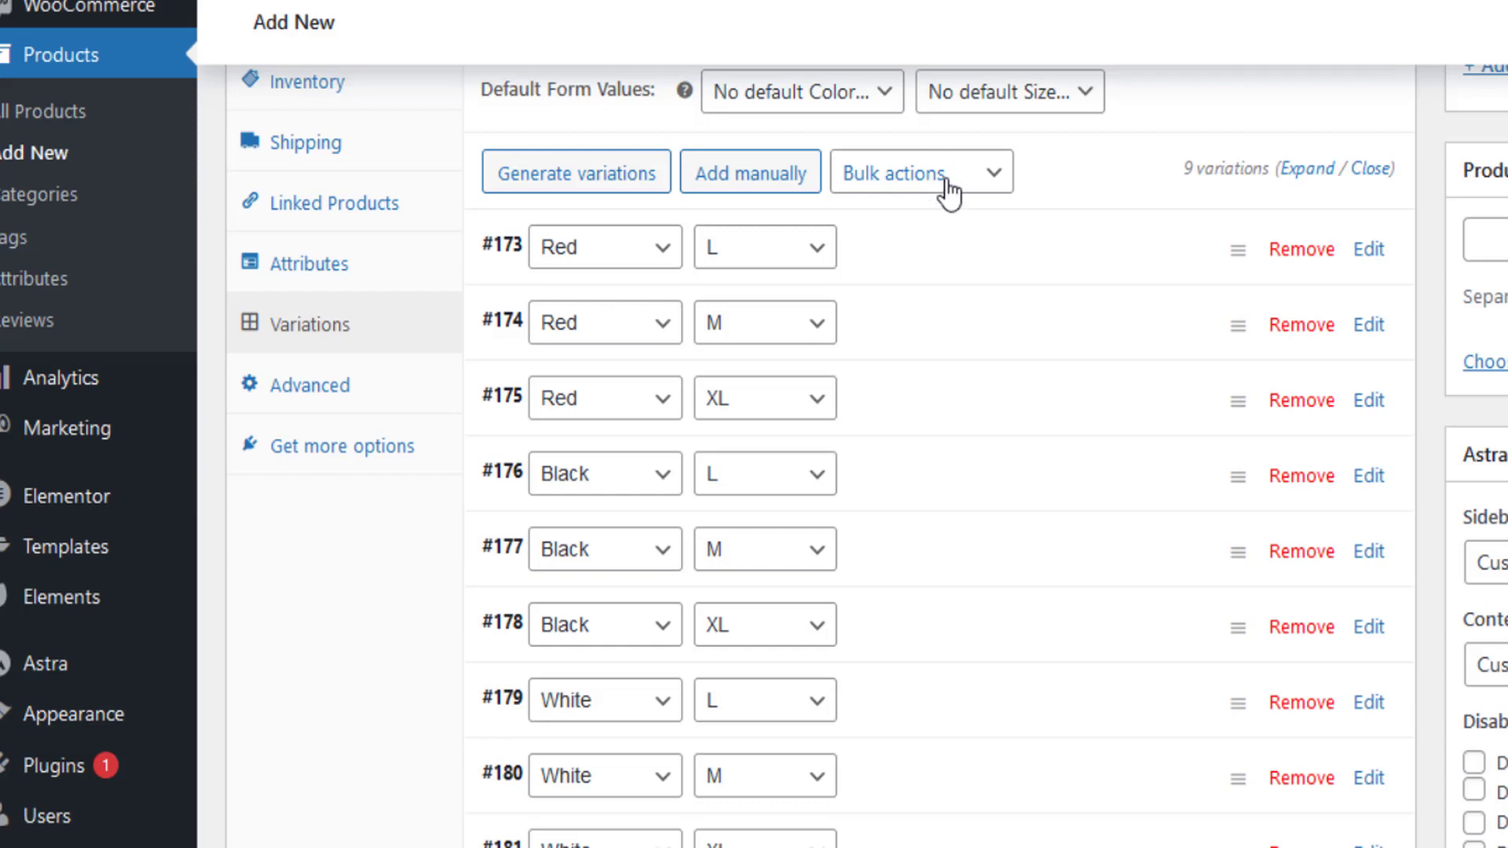
# Review the bulk actions available for the product variations, including status, pricing, inventory and shipping.
pyautogui.click(947, 193)
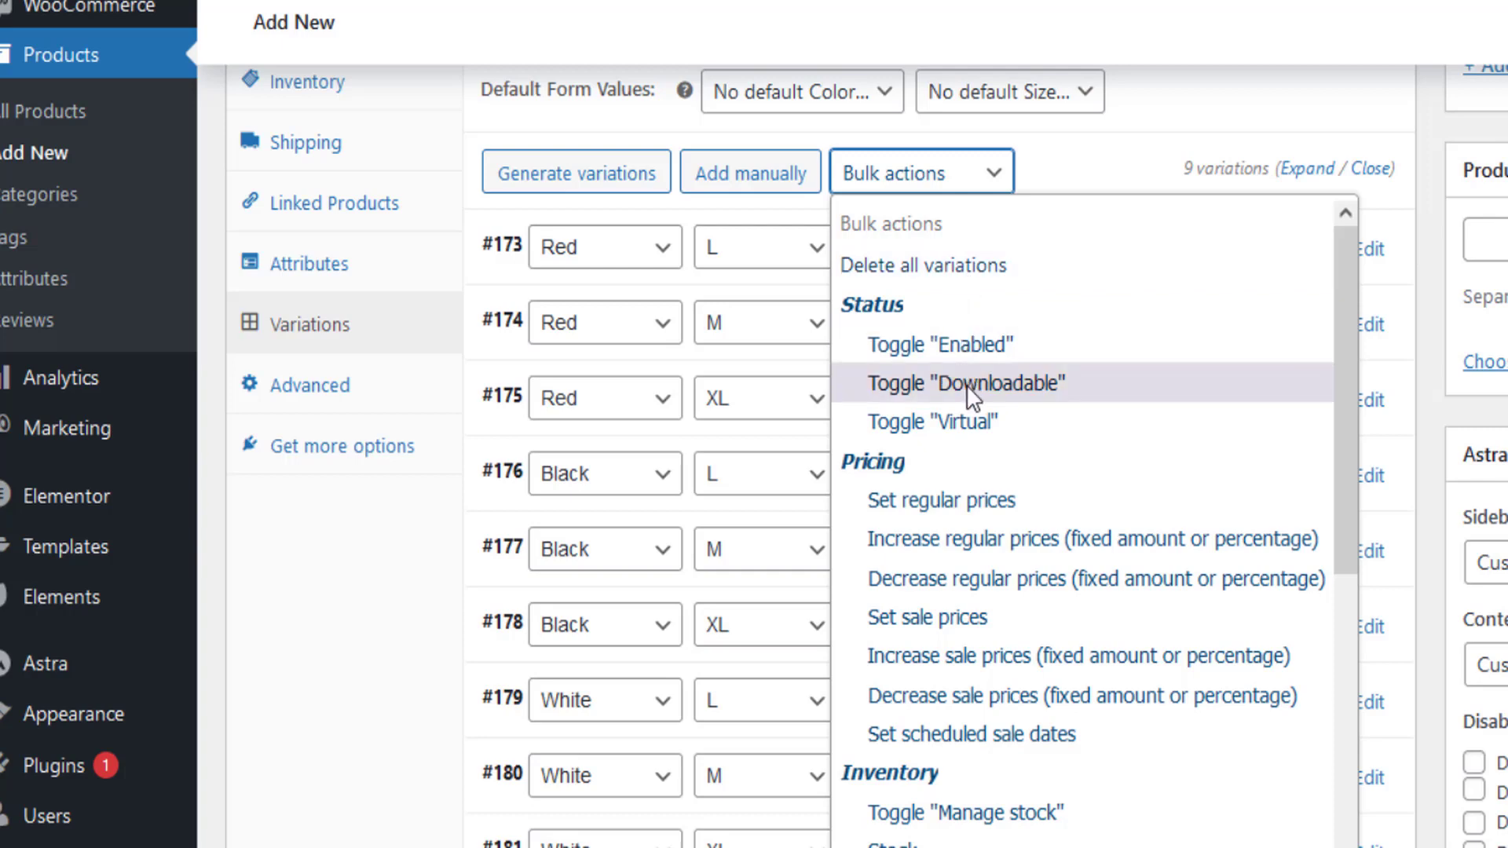
pyautogui.scroll(-3, 972, 395)
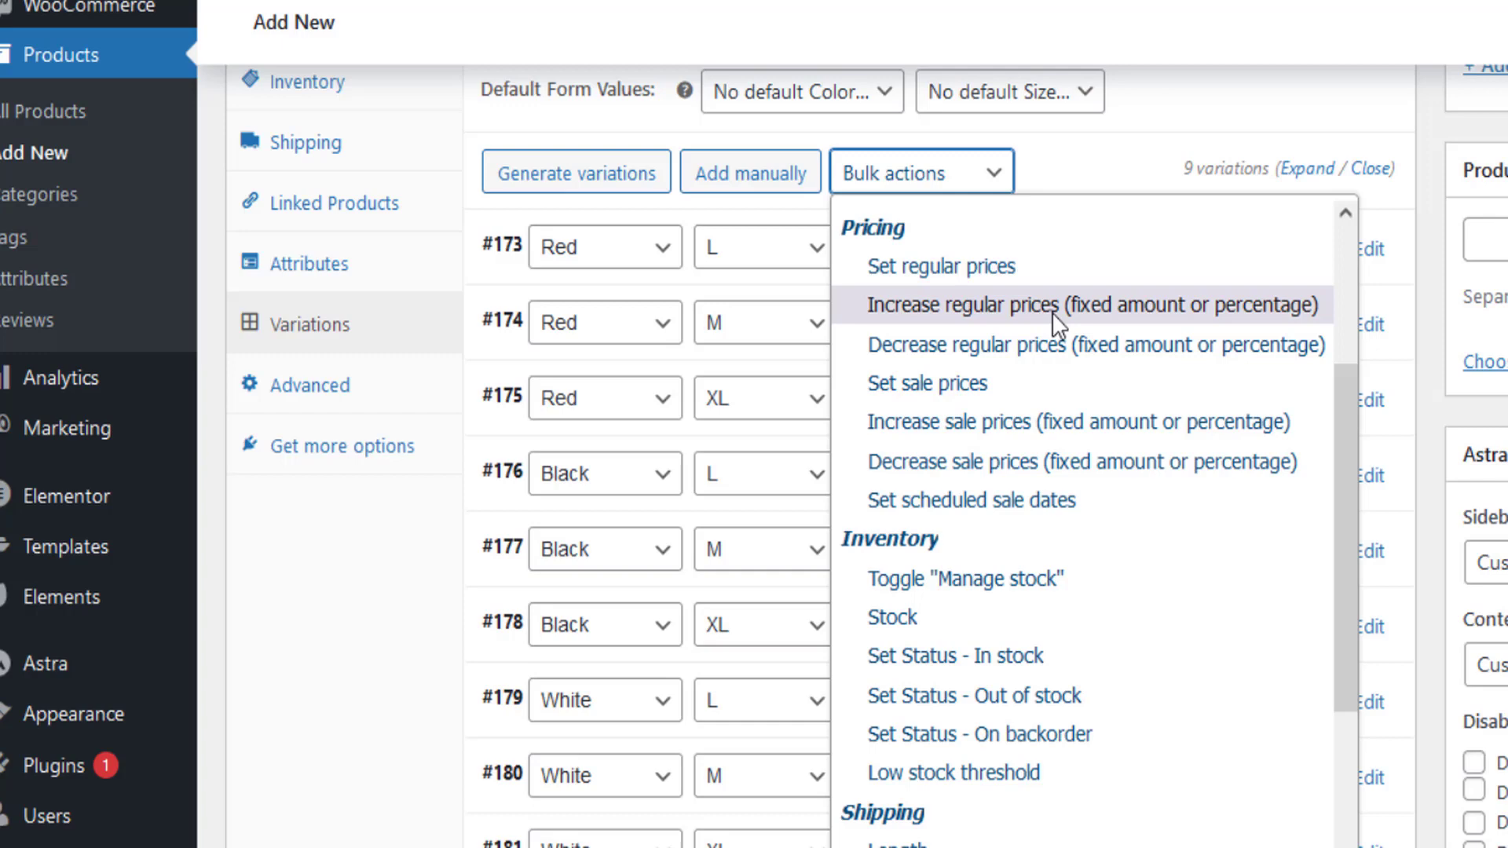
pyautogui.scroll(-3, 998, 385)
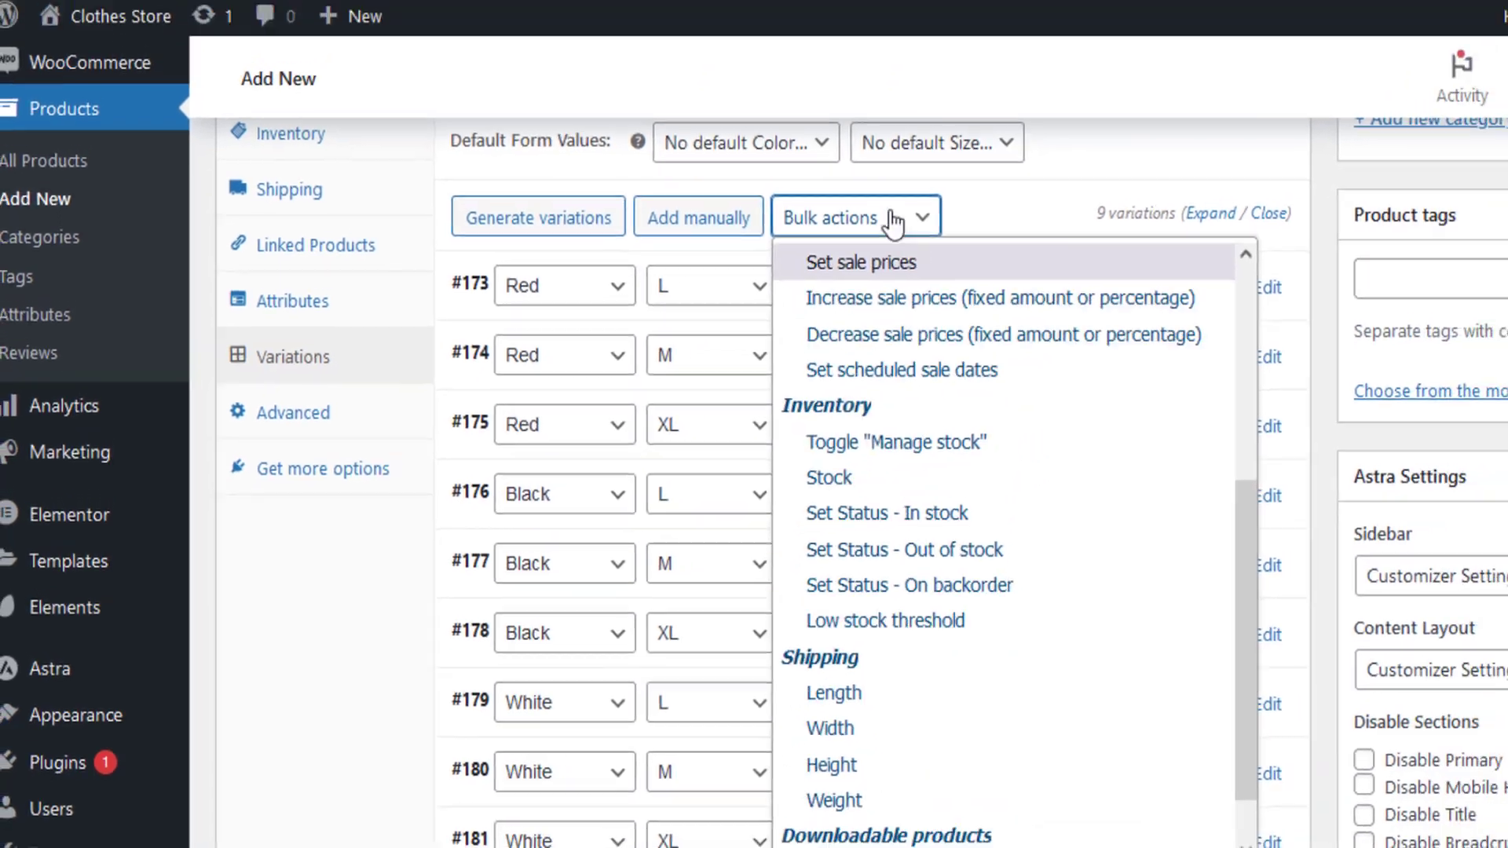
pyautogui.click(921, 173)
# Set Untitled-design.png, the picture with all three T-shirts, as the main product image.
pyautogui.scroll(8, 920, 173)
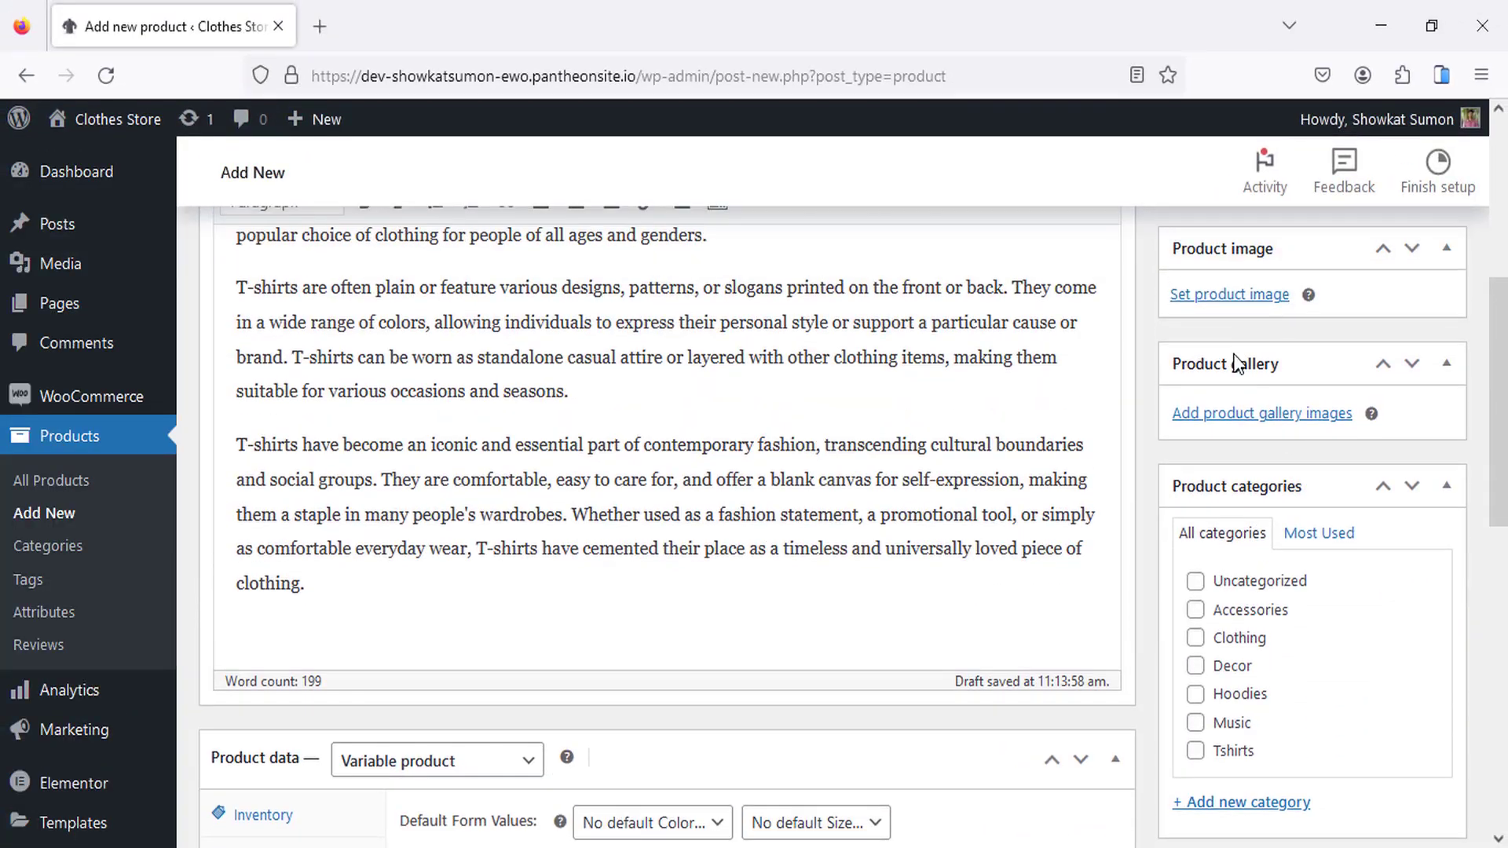
pyautogui.scroll(2, 1241, 377)
pyautogui.click(1233, 410)
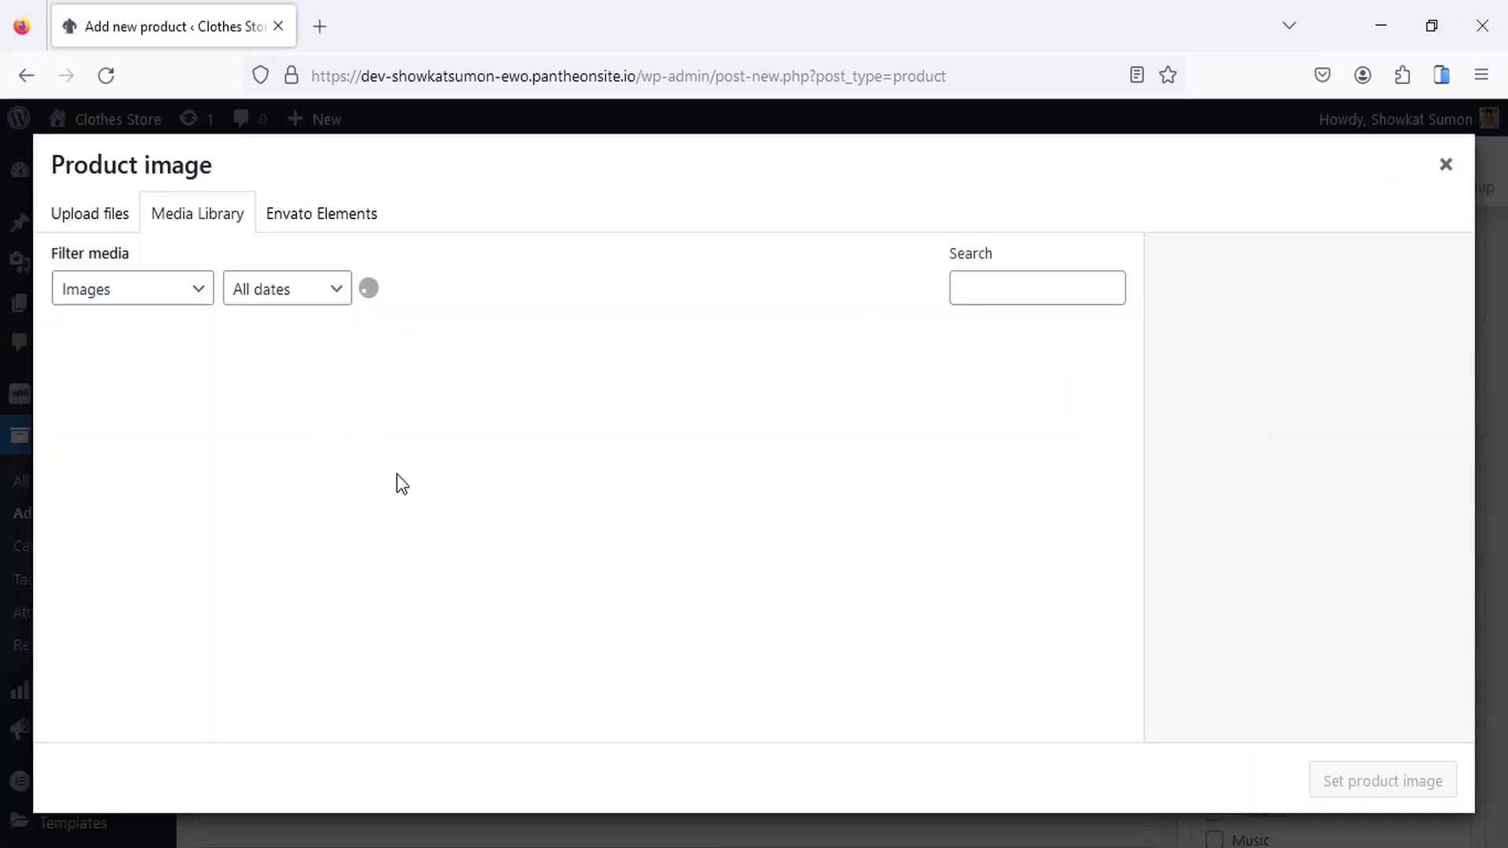
pyautogui.click(289, 407)
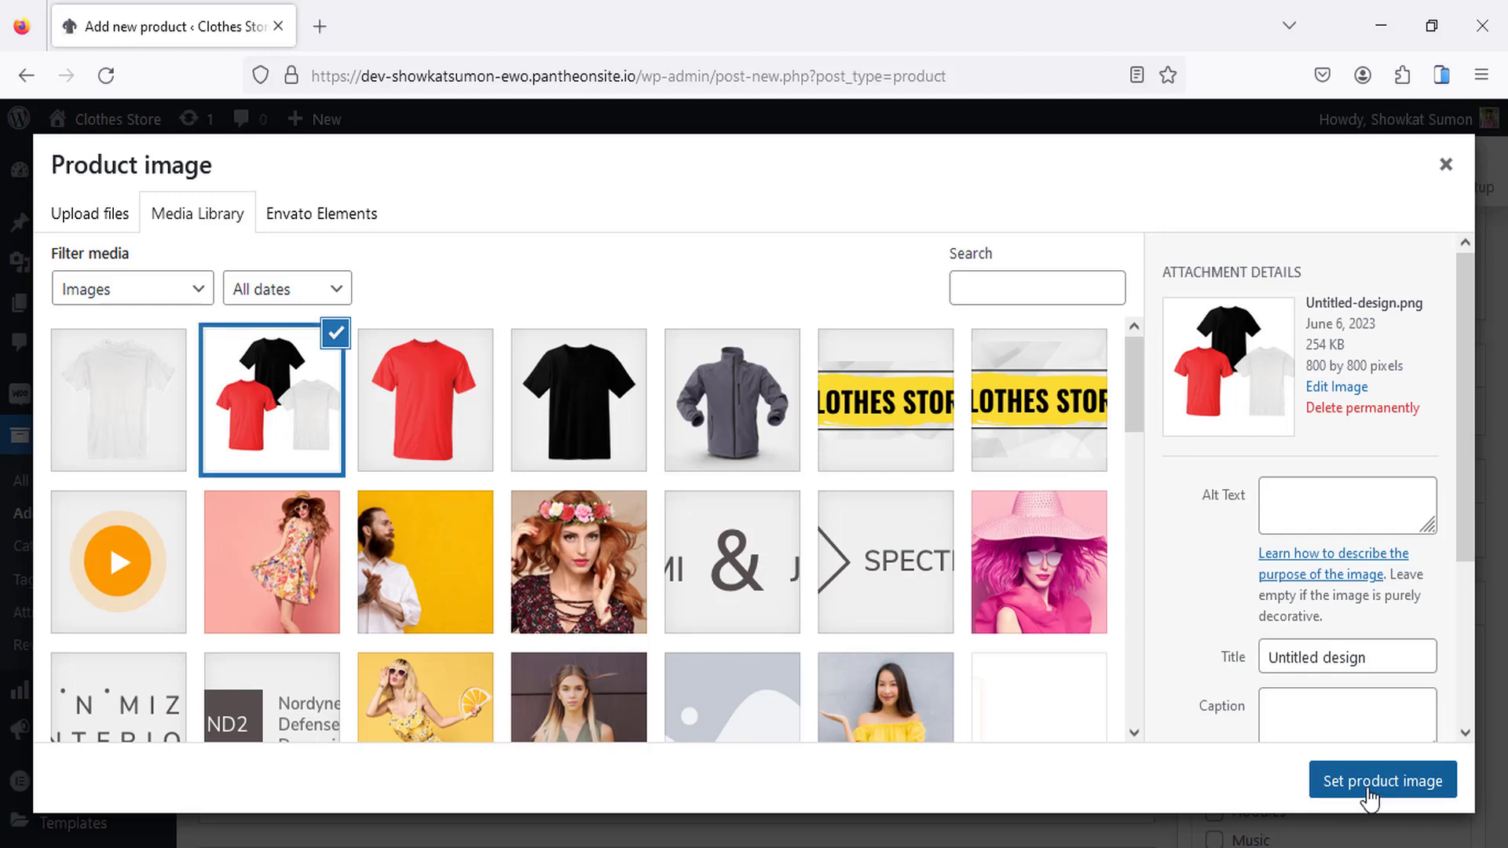
pyautogui.click(1369, 796)
# Publish the T-shirt product and open its store page in a new browser tab.
pyautogui.scroll(2, 1338, 591)
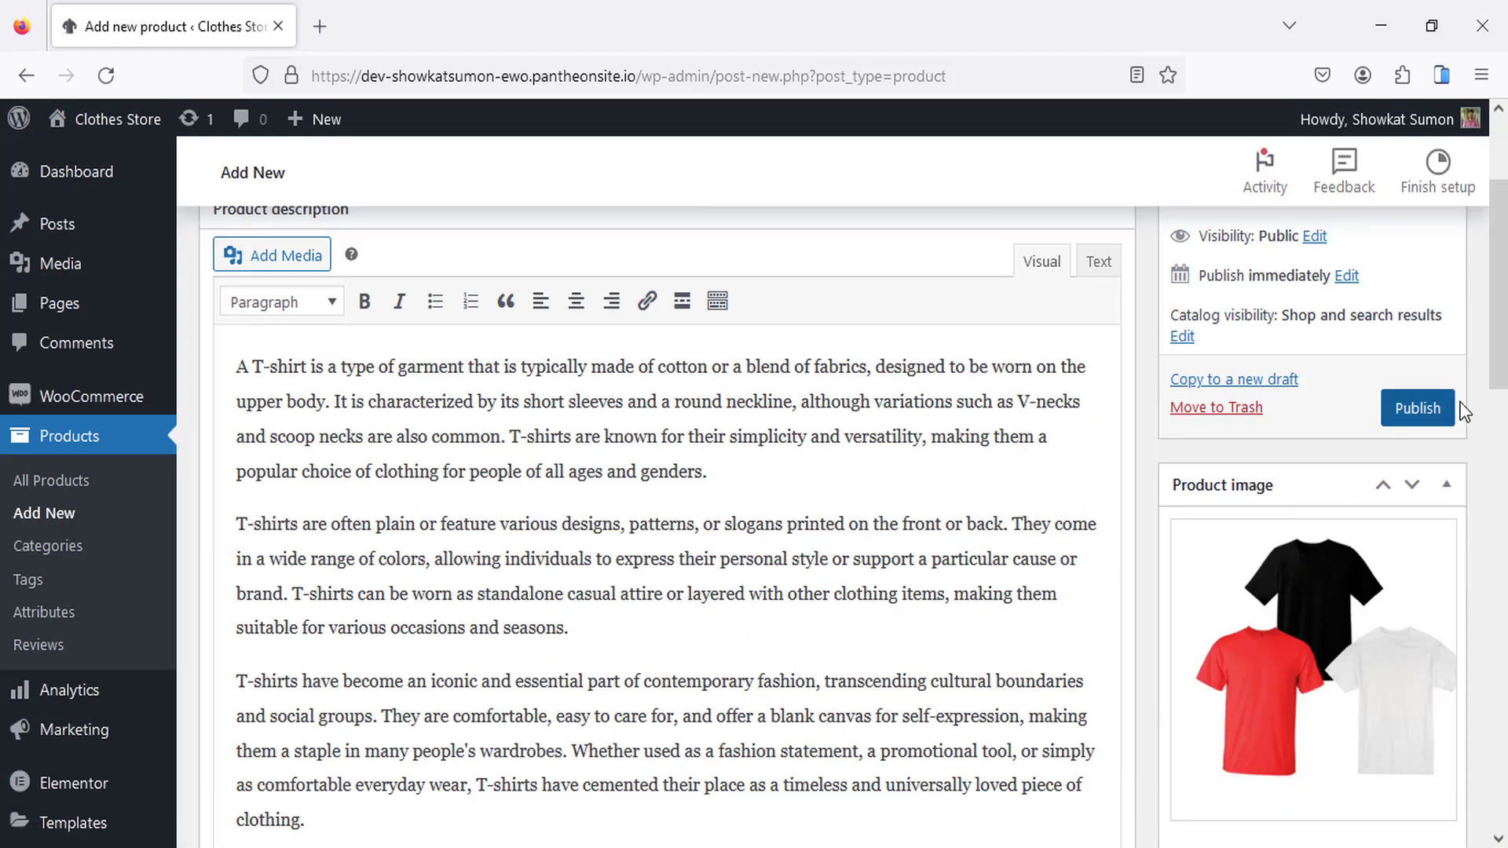
pyautogui.click(1411, 424)
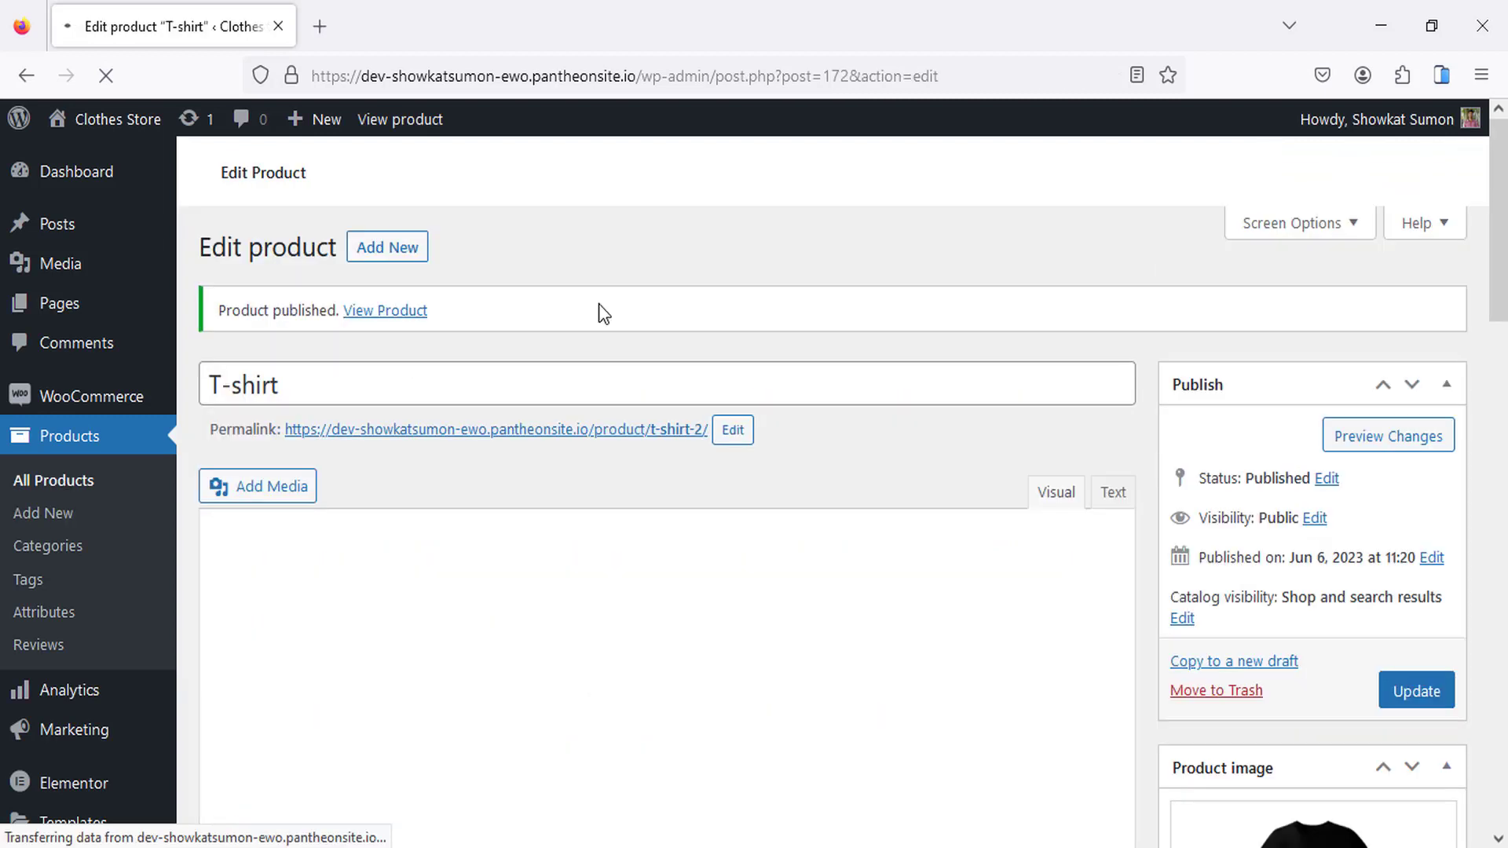
pyautogui.rightClick(398, 318)
pyautogui.click(471, 328)
pyautogui.click(408, 4)
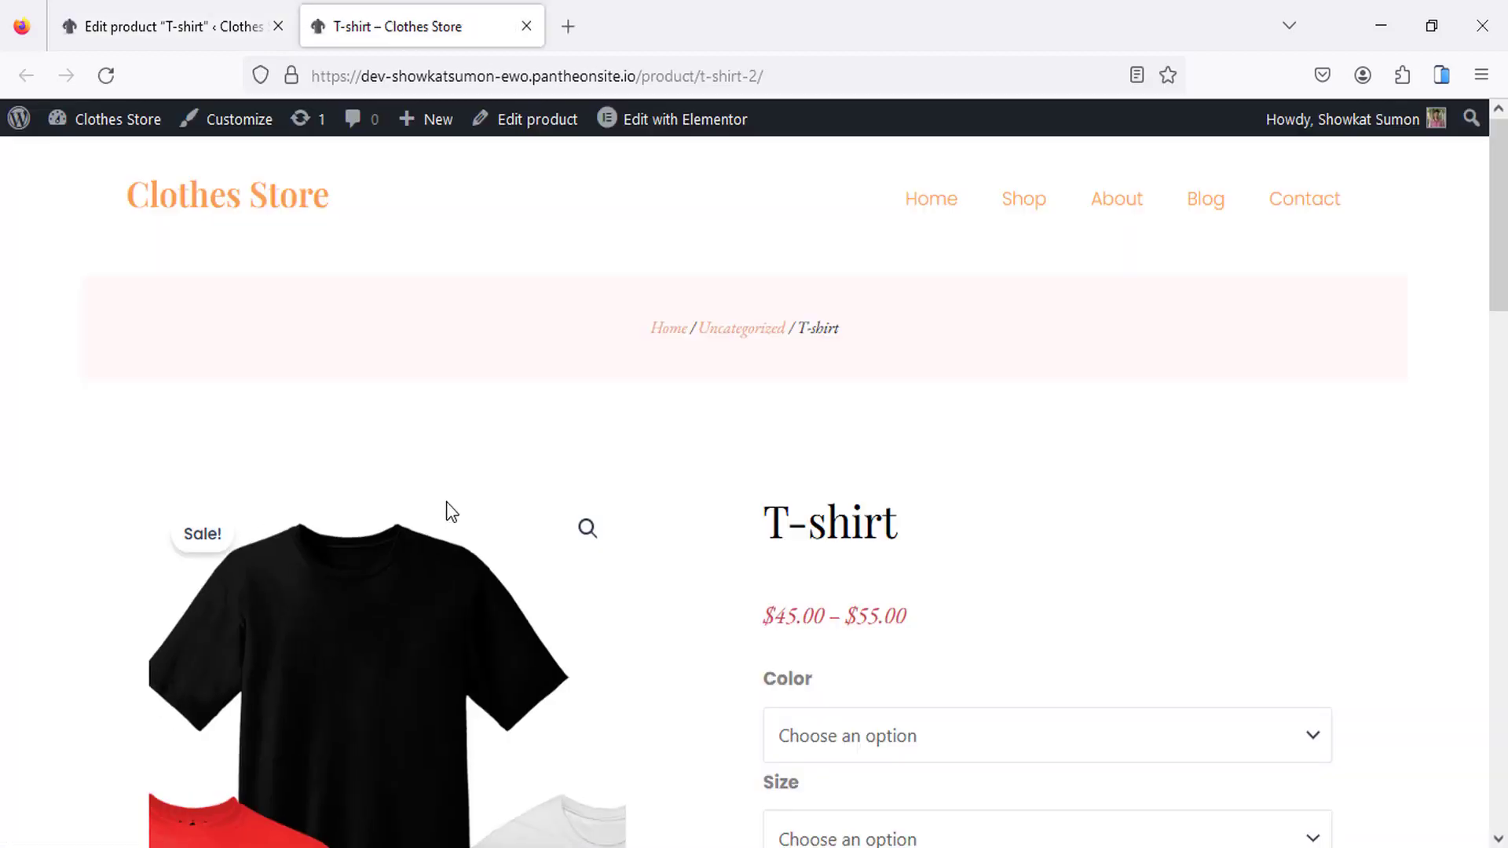
# Choose color Red and size L on the store page and check the variation's image and prices.
pyautogui.scroll(-2, 707, 361)
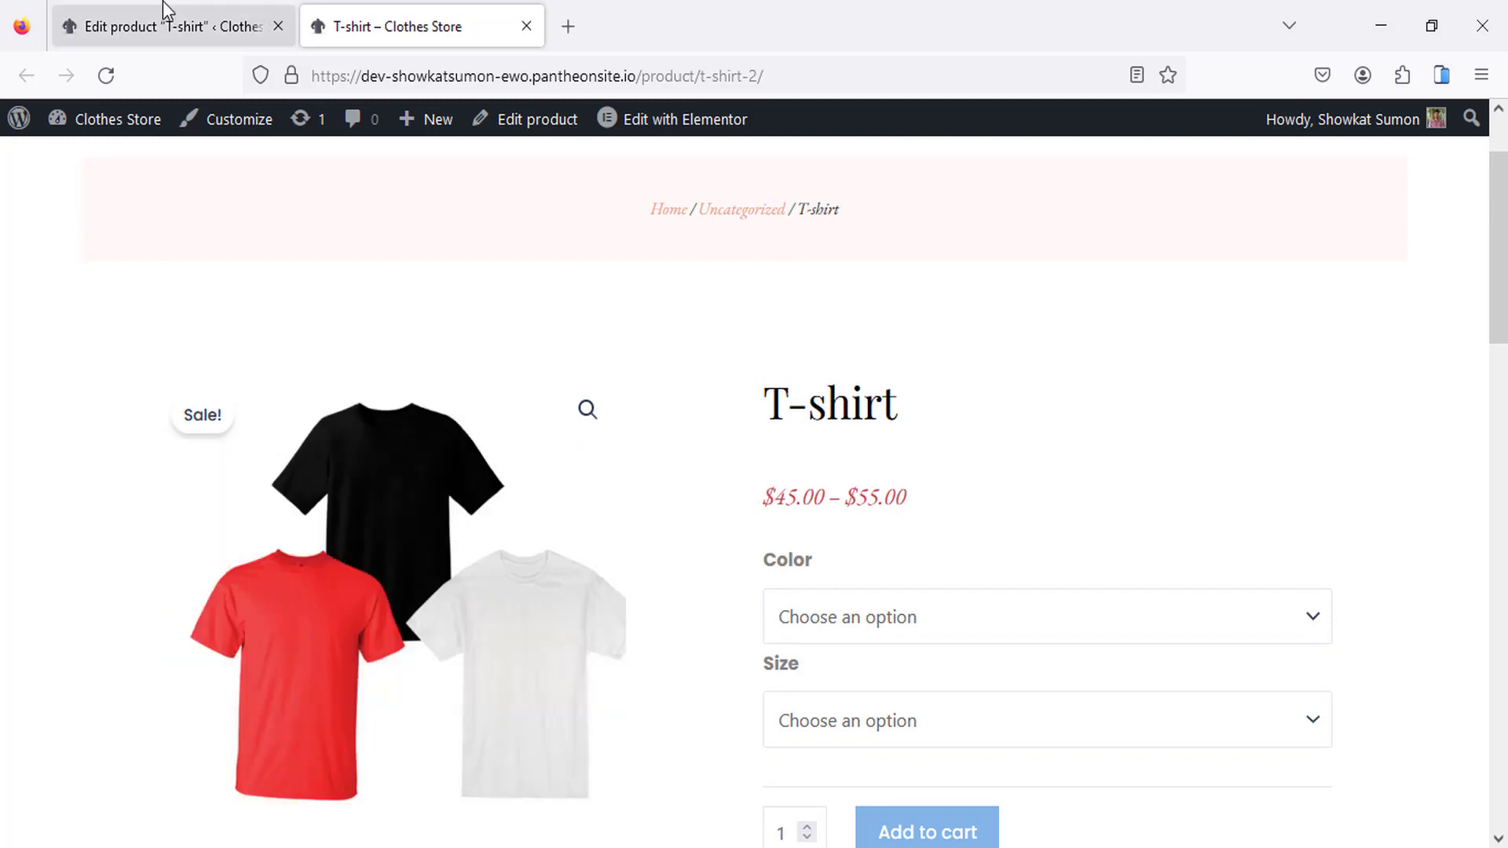
pyautogui.scroll(-2, 444, 495)
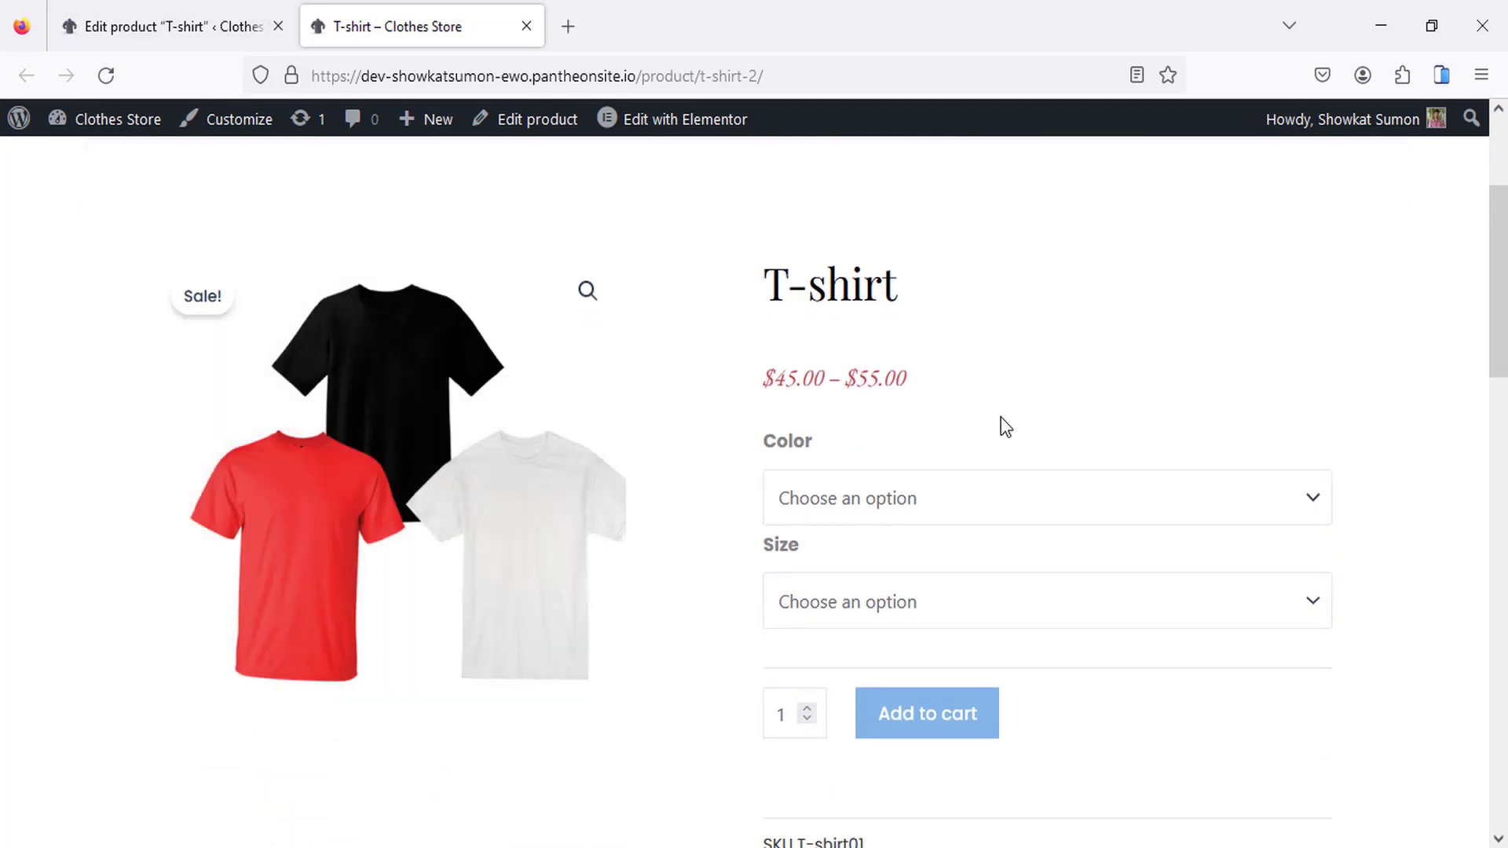
pyautogui.scroll(-2, 998, 424)
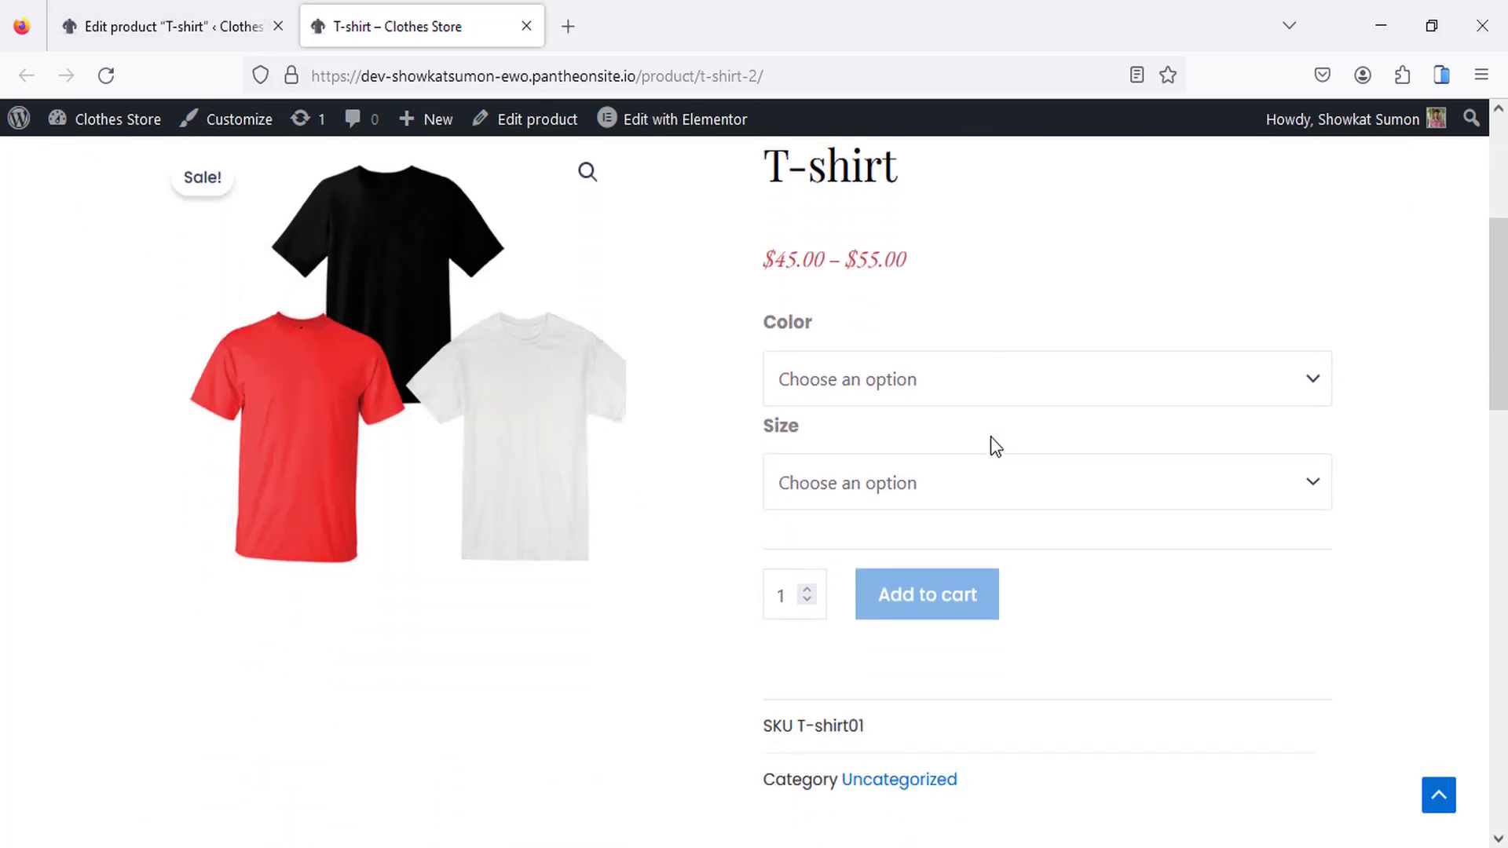
pyautogui.click(913, 386)
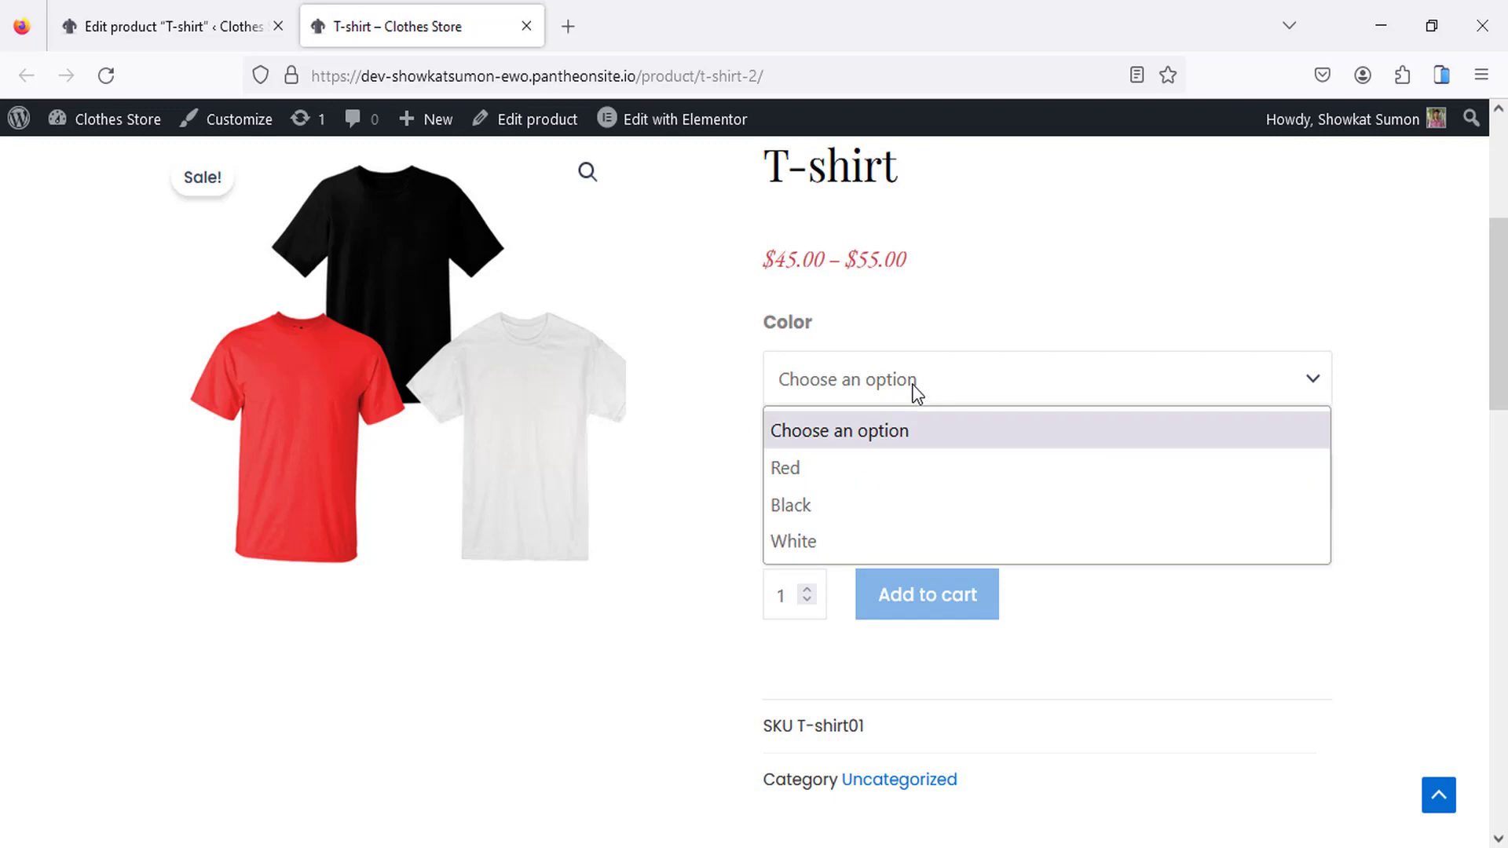
pyautogui.click(827, 465)
pyautogui.click(879, 483)
pyautogui.click(800, 579)
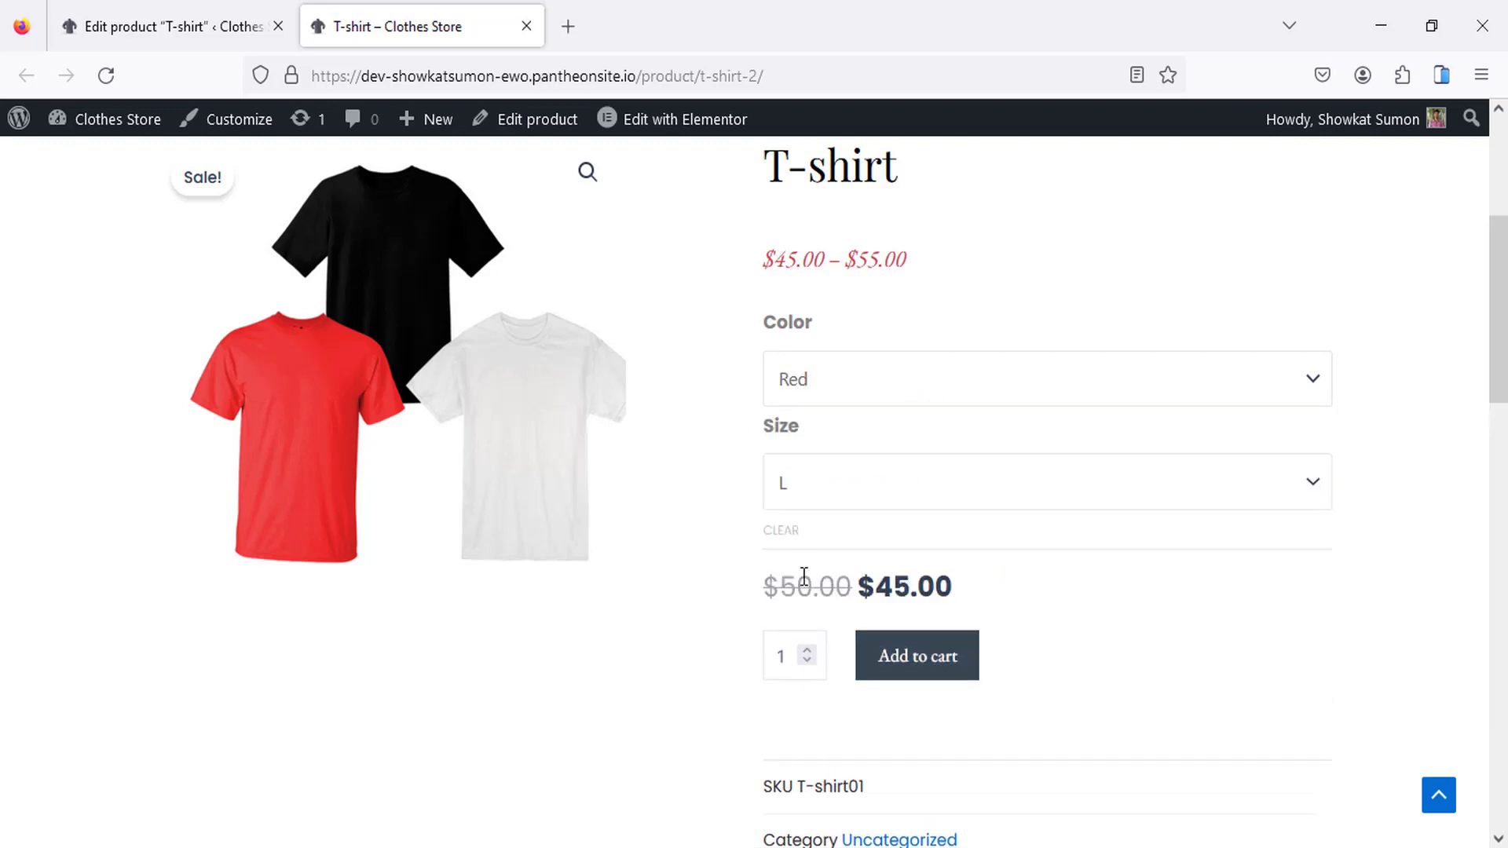
pyautogui.scroll(-1, 919, 581)
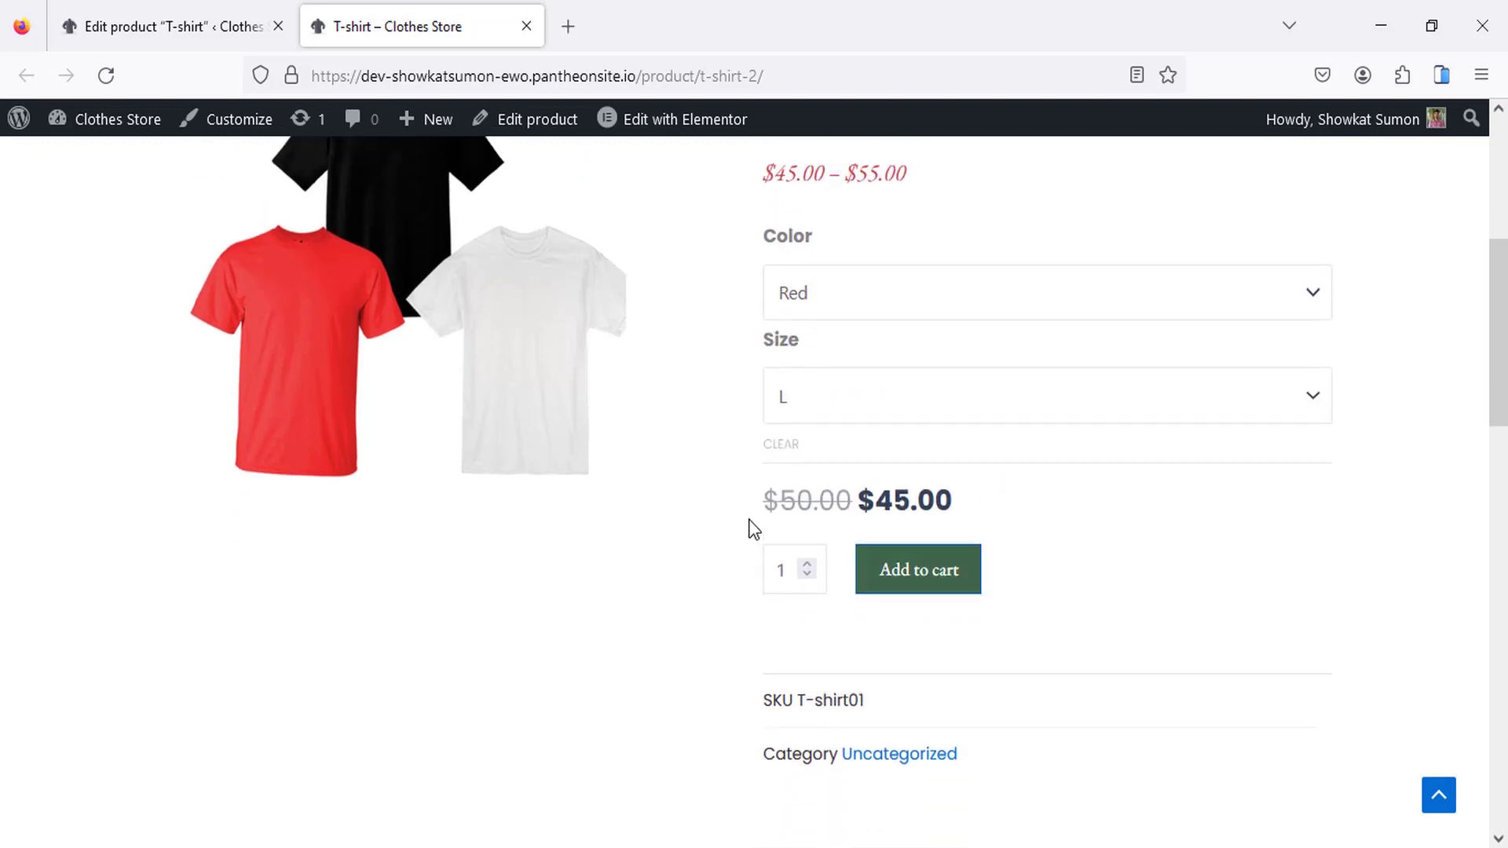
pyautogui.scroll(1, 553, 437)
pyautogui.scroll(2, 559, 438)
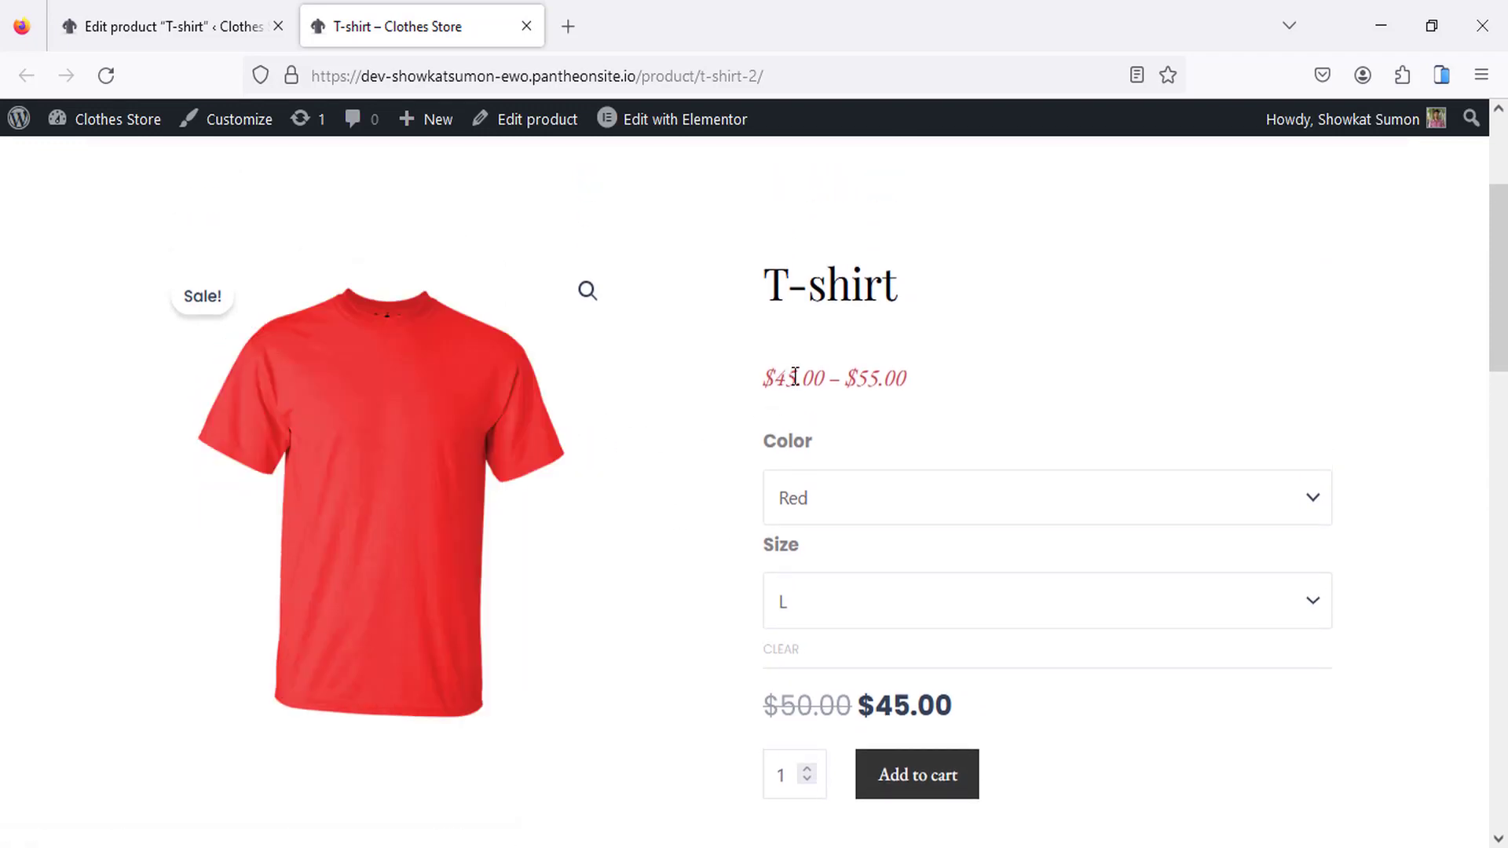
pyautogui.scroll(-2, 902, 380)
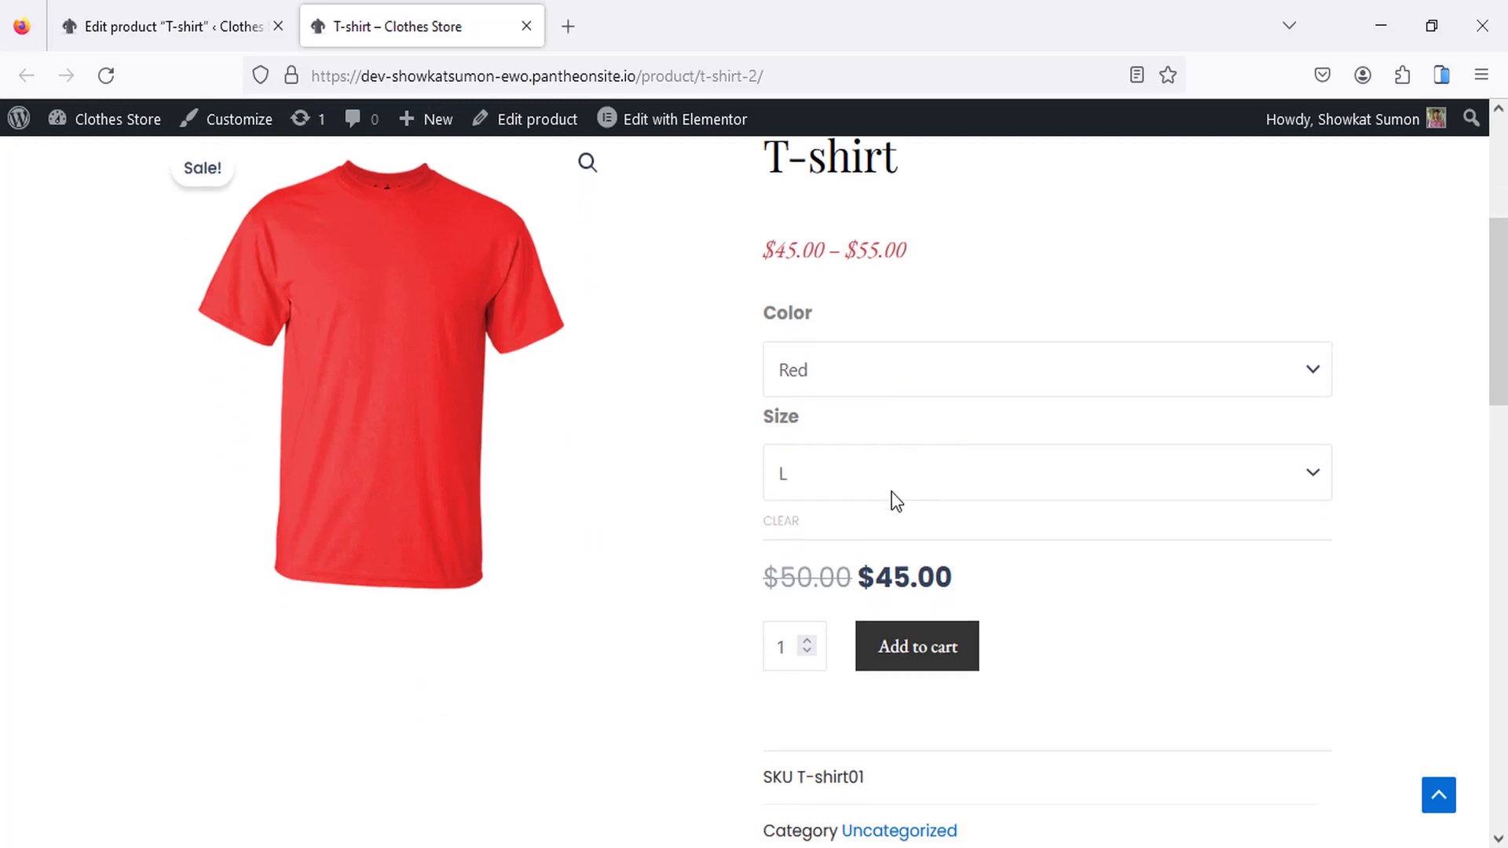
pyautogui.scroll(-2, 895, 500)
pyautogui.scroll(4, 869, 511)
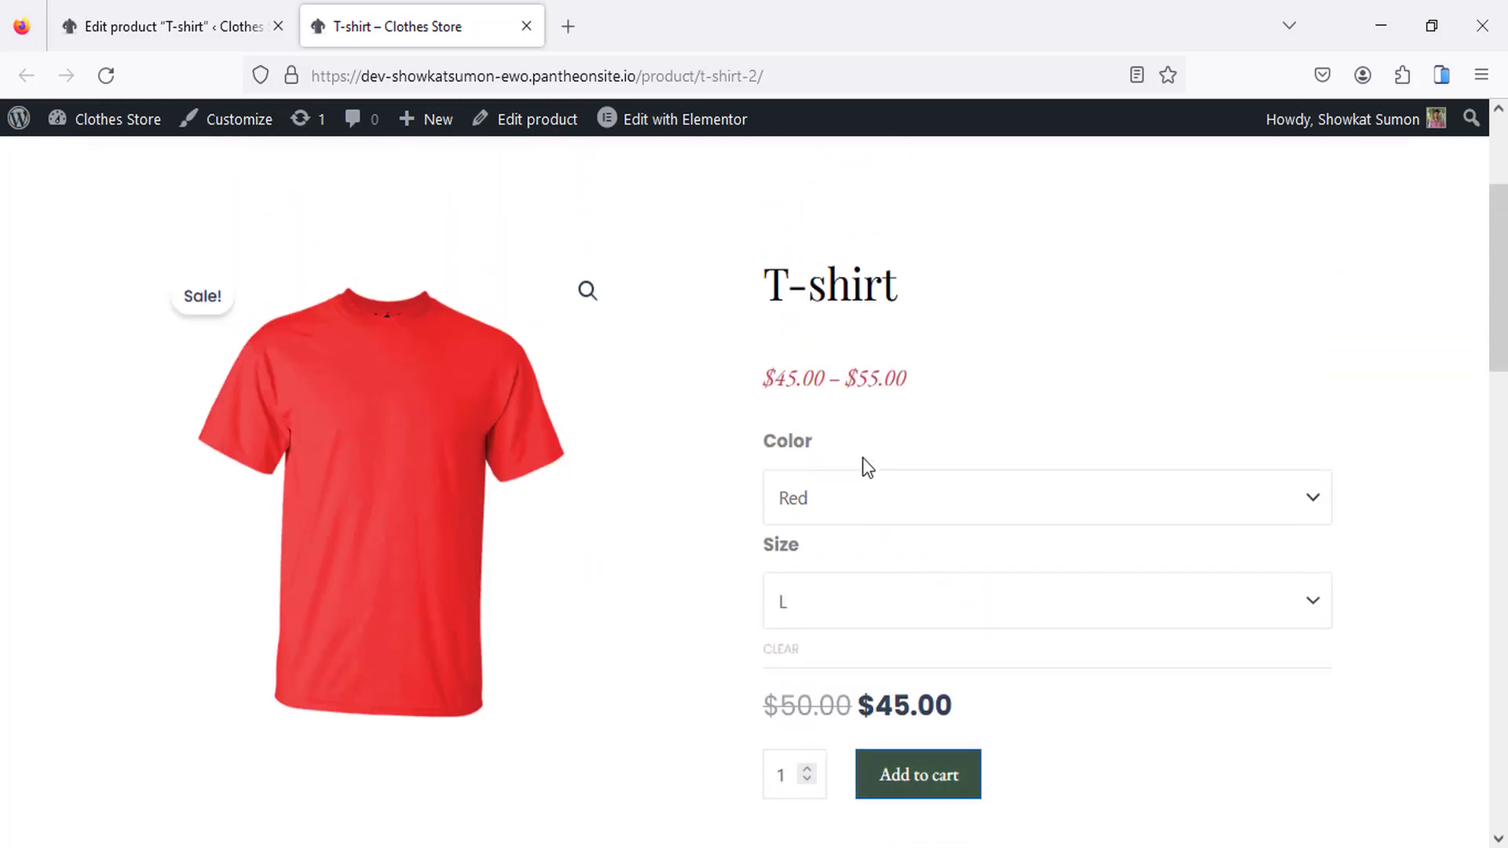
# Switch the selection to color Black and size M and check that variation's image and prices.
pyautogui.click(856, 507)
pyautogui.click(839, 626)
pyautogui.scroll(-2, 894, 575)
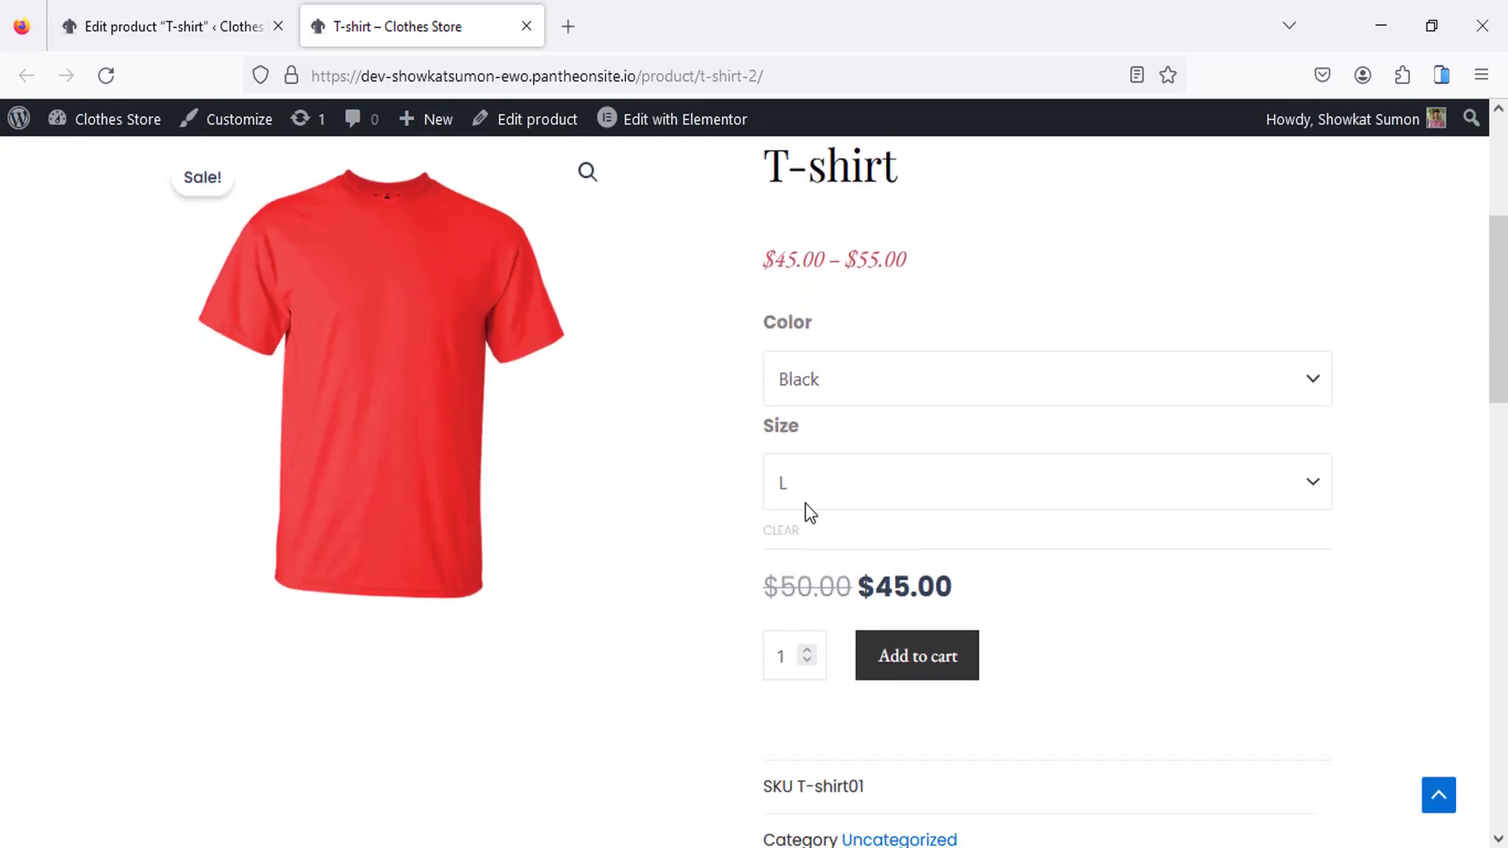
pyautogui.click(809, 502)
pyautogui.click(813, 609)
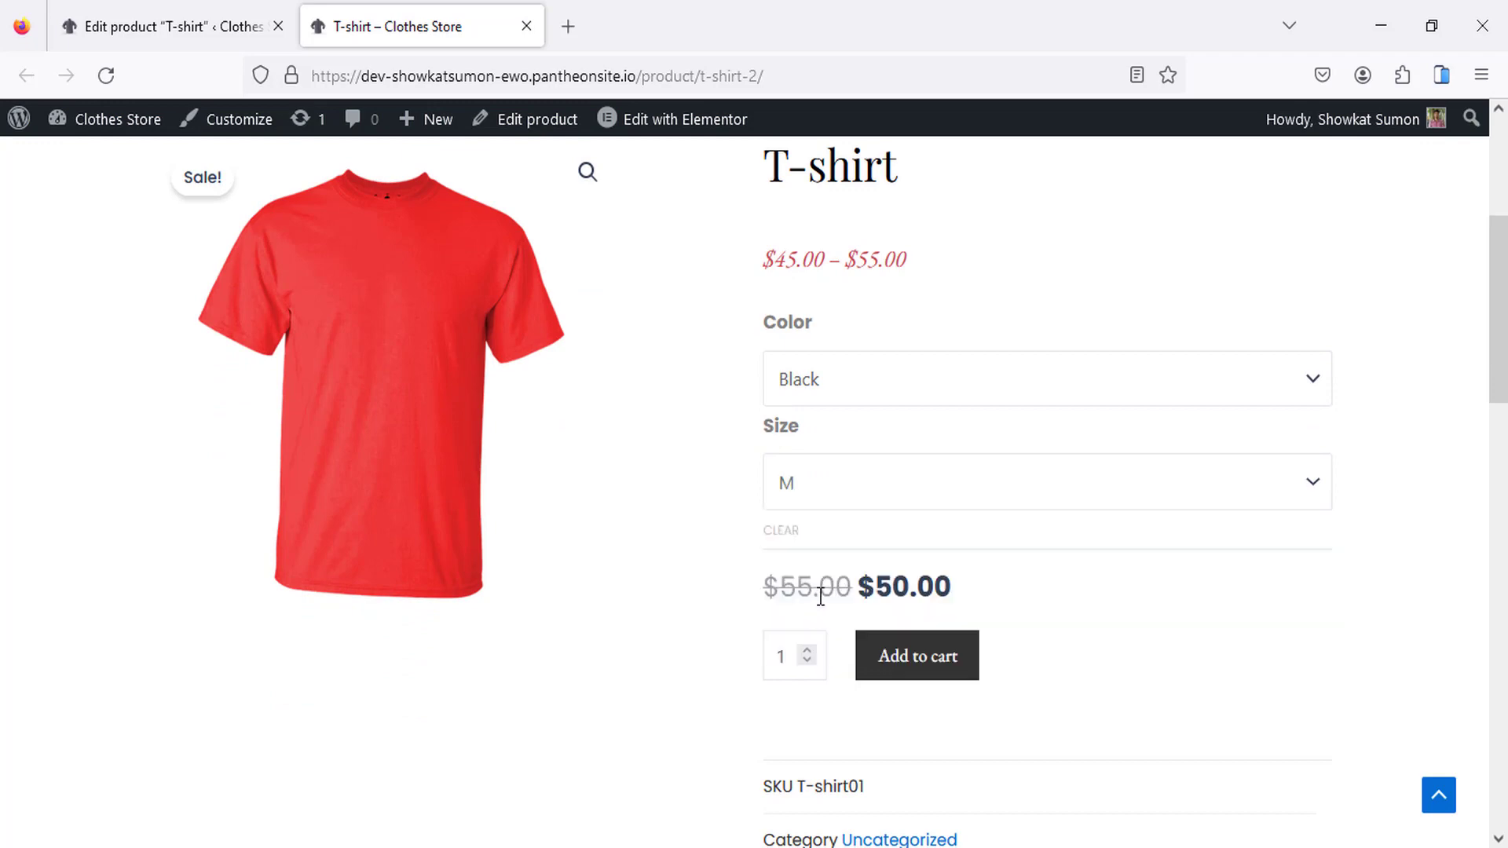
pyautogui.scroll(2, 710, 330)
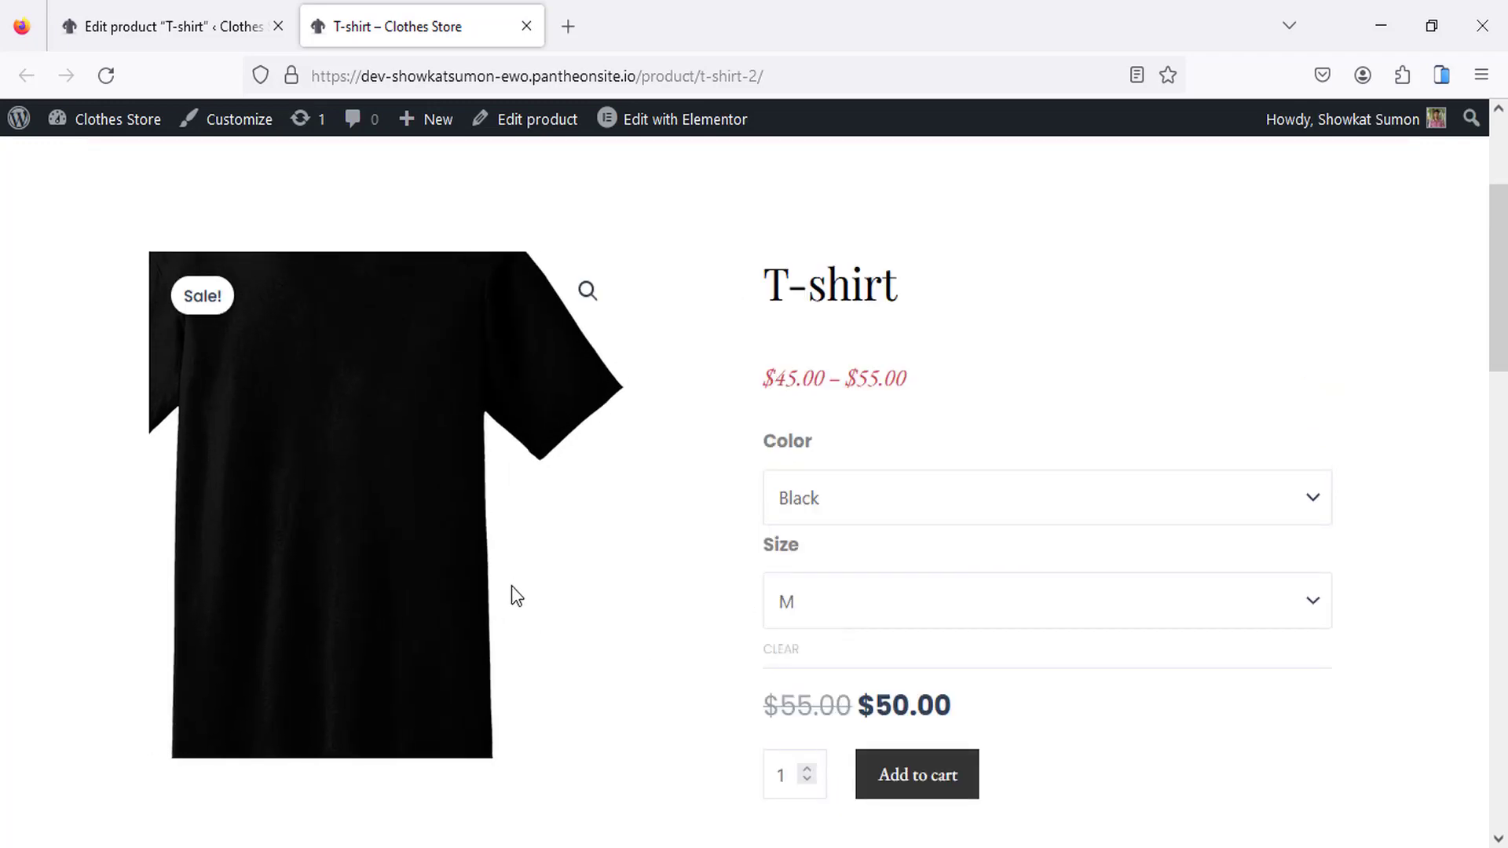
pyautogui.scroll(-2, 512, 589)
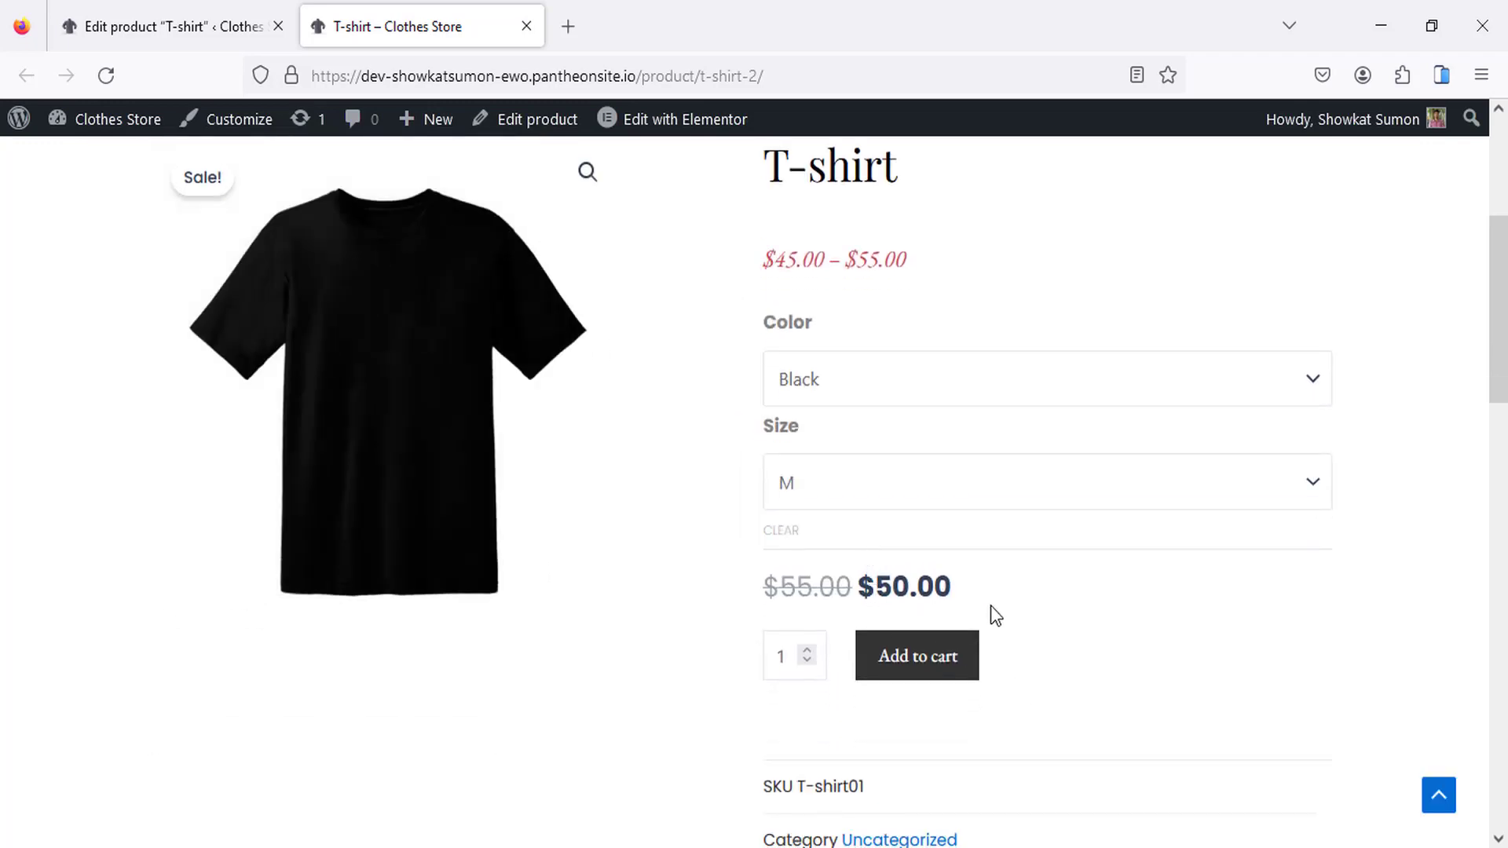
pyautogui.scroll(2, 991, 607)
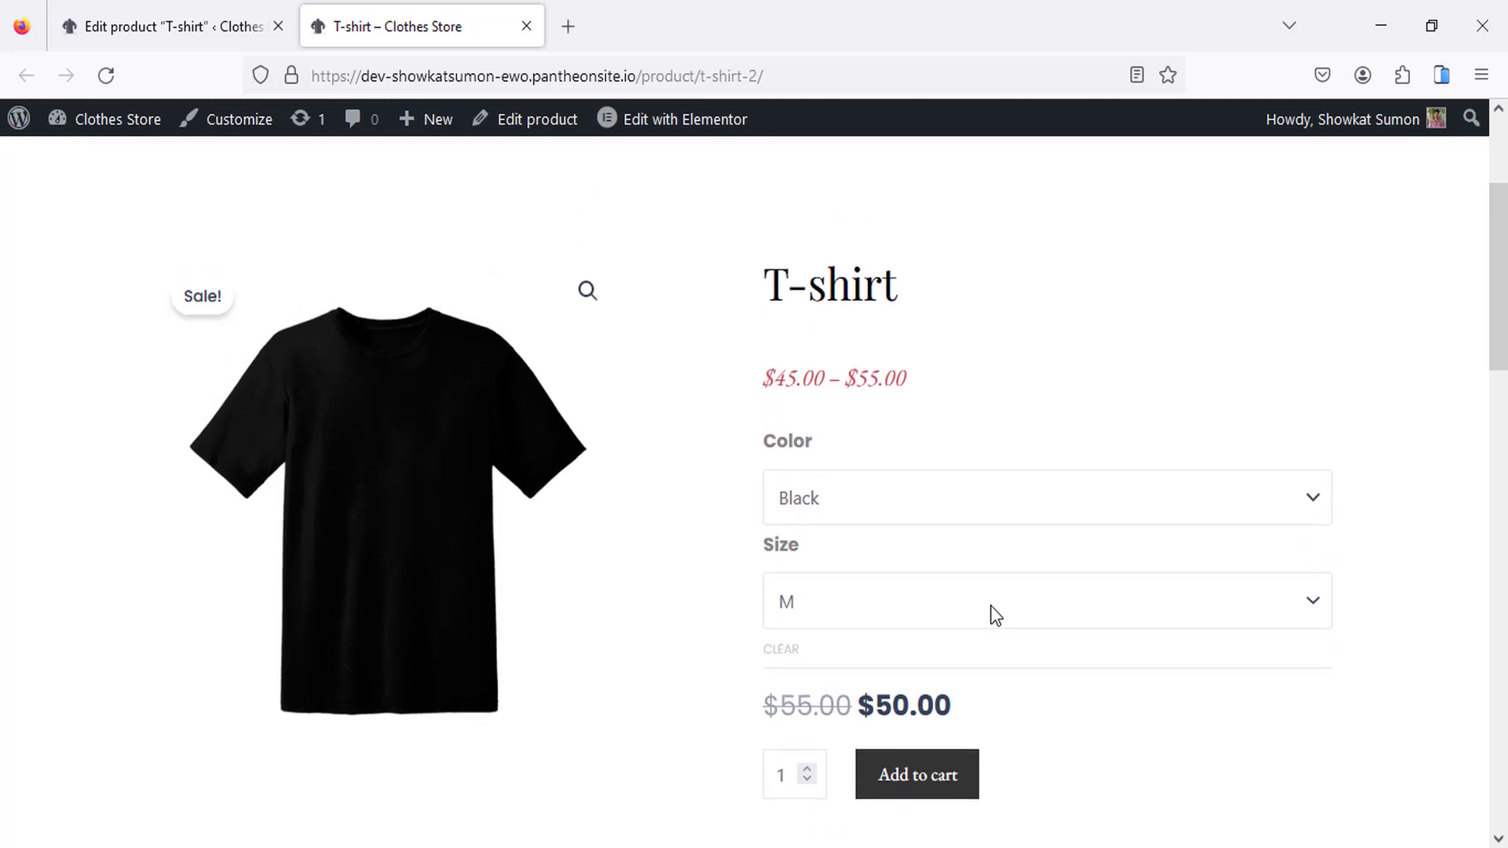